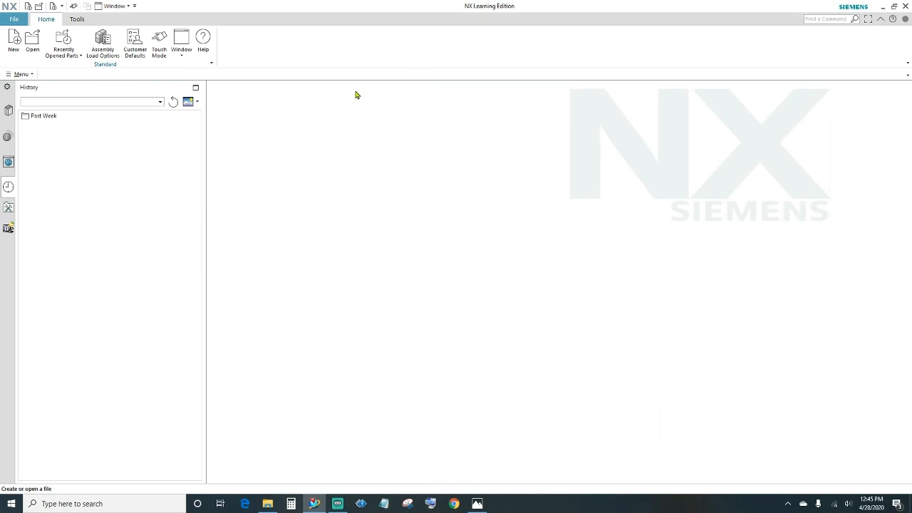
- Create a new model part in inches named "project 1"
{"action": "left_click", "coordinate": [14, 41]}
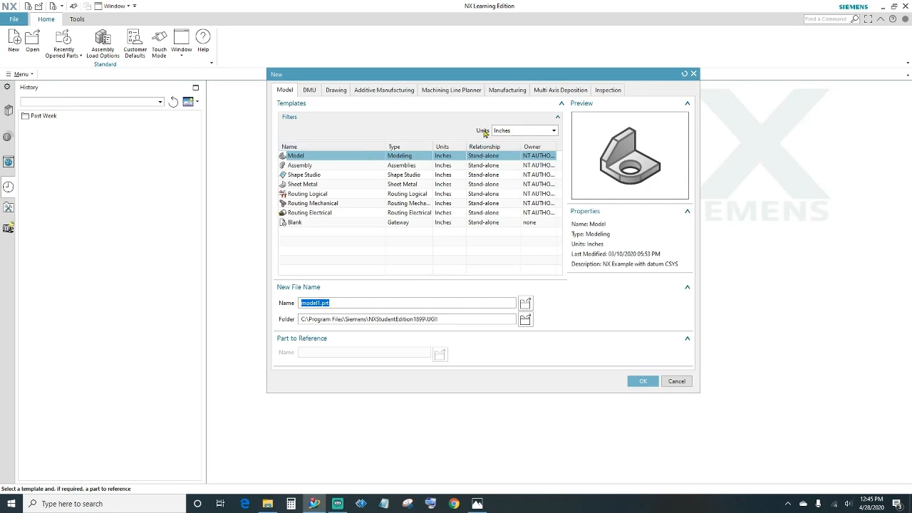
{"action": "left_click", "coordinate": [530, 134]}
{"action": "left_click", "coordinate": [530, 137]}
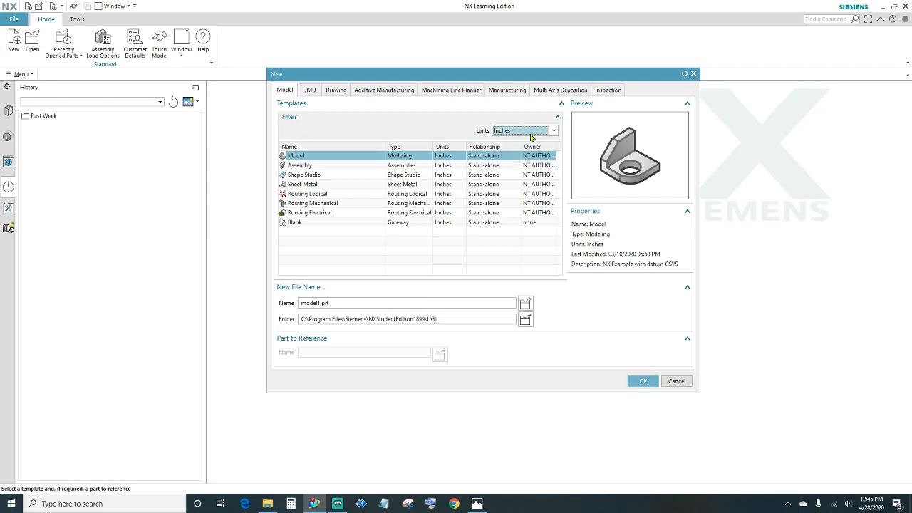
{"action": "left_click", "coordinate": [334, 305]}
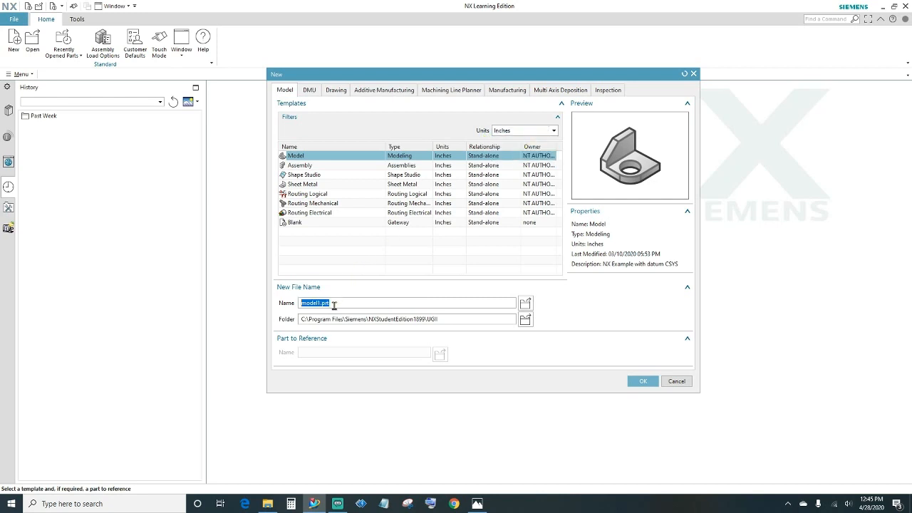
{"action": "type", "text": "project 1"}
{"action": "left_click", "coordinate": [644, 381]}
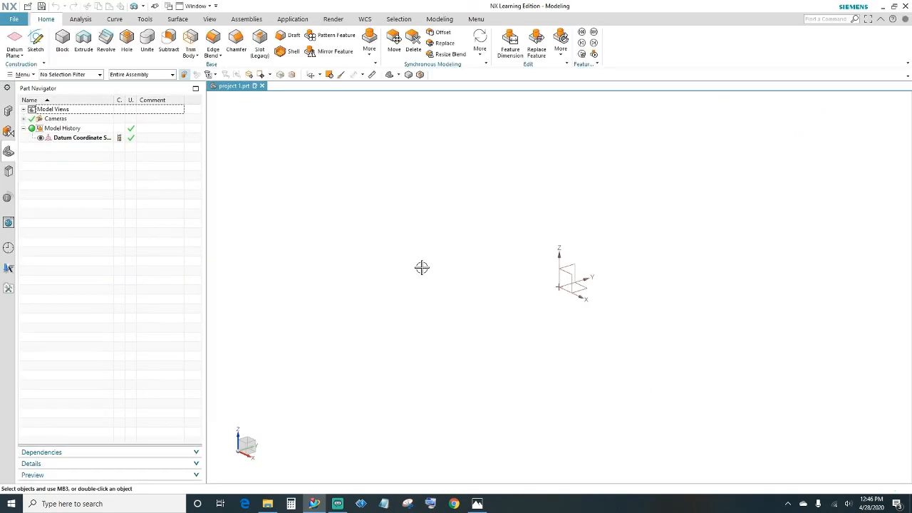
- Create a block at the origin measuring 2.25 in long, 3.5 in wide and 0.38 in high
{"action": "left_click", "coordinate": [62, 42]}
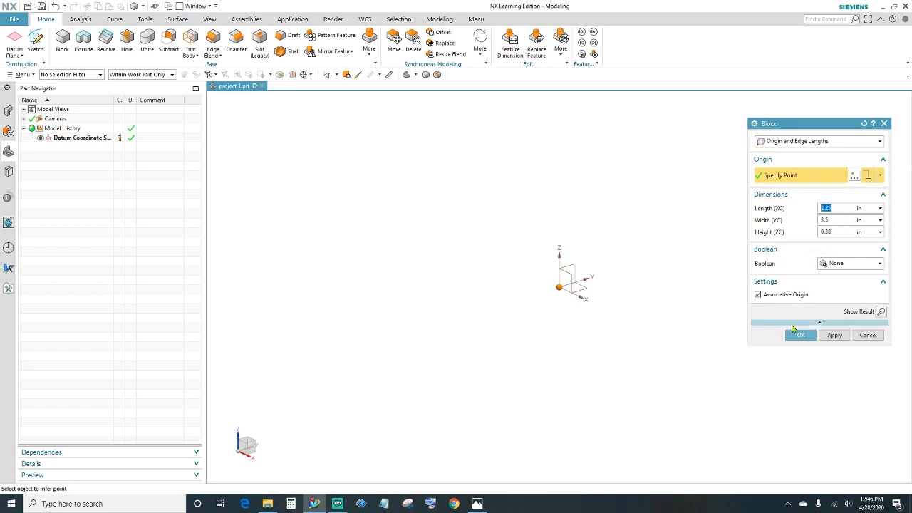
{"action": "left_click", "coordinate": [800, 335]}
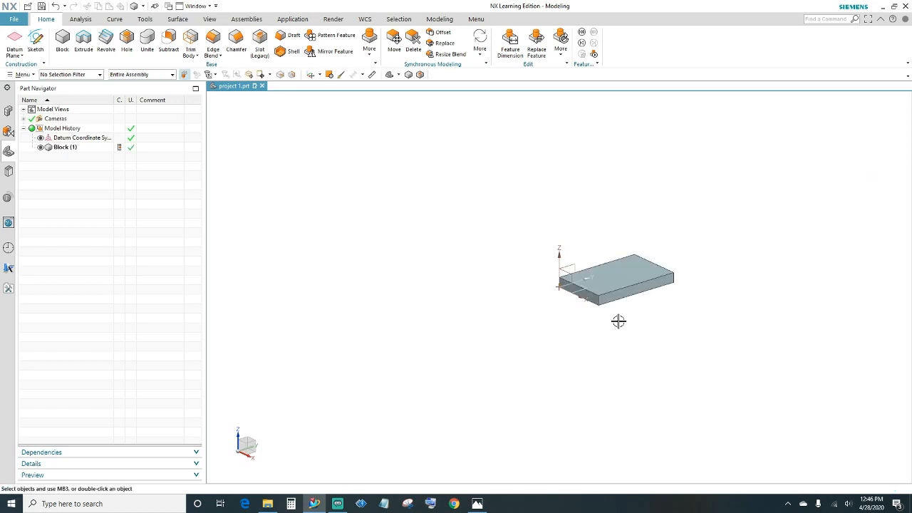
{"action": "scroll", "coordinate": [619, 318], "scroll_direction": "up", "scroll_amount": 7}
{"action": "middle_click_drag", "start_coordinate": [645, 322], "coordinate": [611, 413], "text": "shift"}
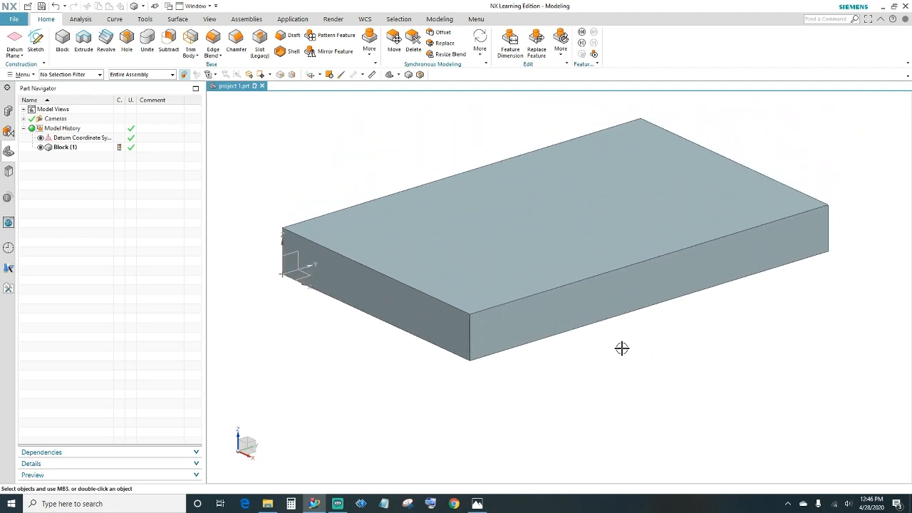
{"action": "scroll", "coordinate": [630, 332], "scroll_direction": "down", "scroll_amount": 2}
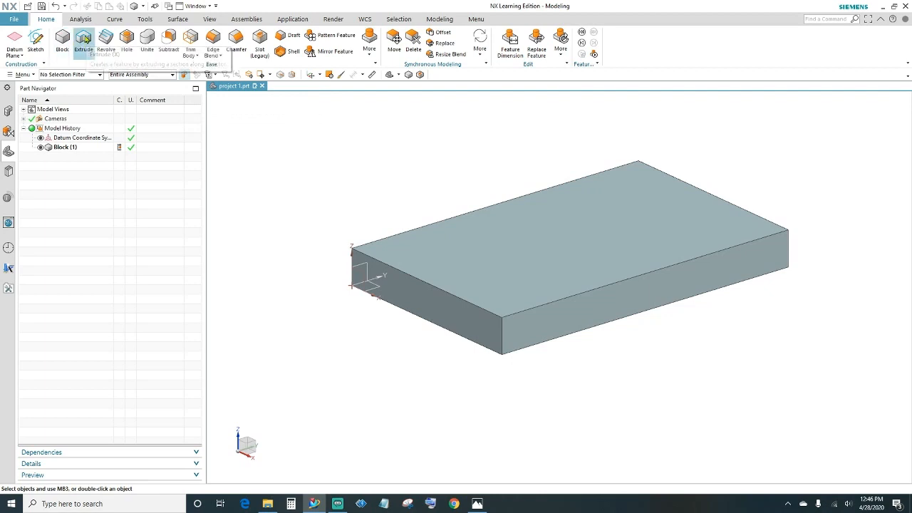
- Set up an extrusion of the block's top short edge at the origin end, along the YC-axis from 1 to 2.5 in
{"action": "left_click", "coordinate": [84, 42]}
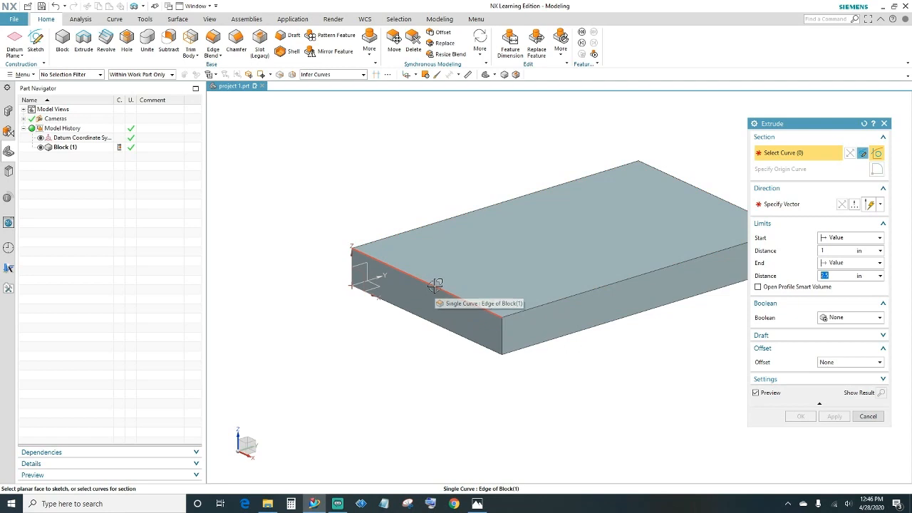
{"action": "left_click", "coordinate": [435, 285]}
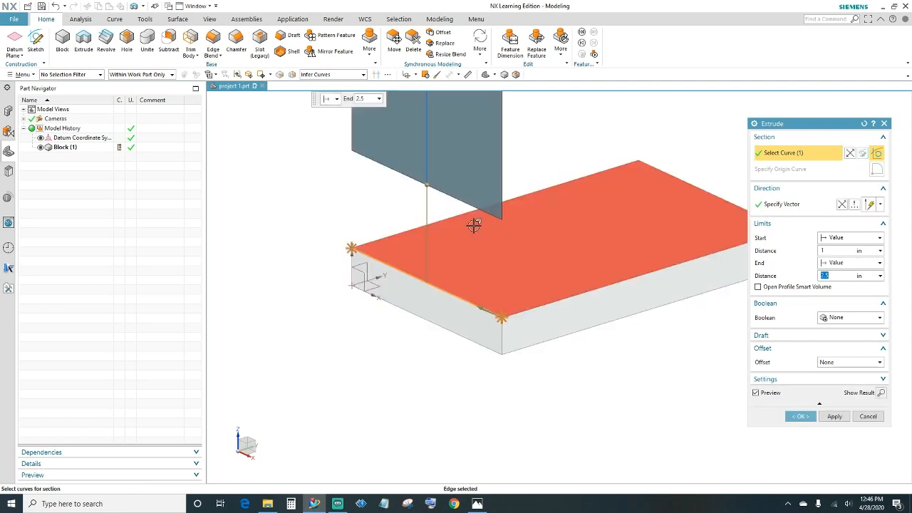
{"action": "left_click", "coordinate": [854, 207]}
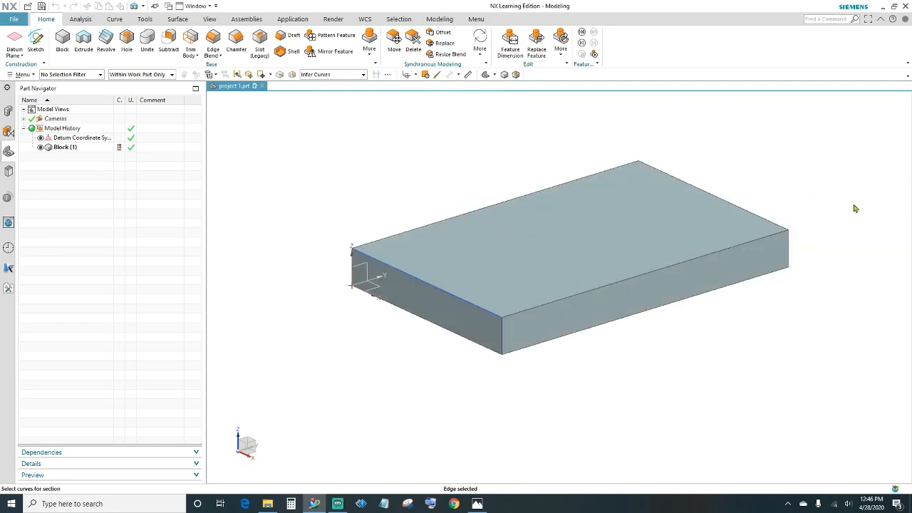
{"action": "left_click", "coordinate": [831, 144]}
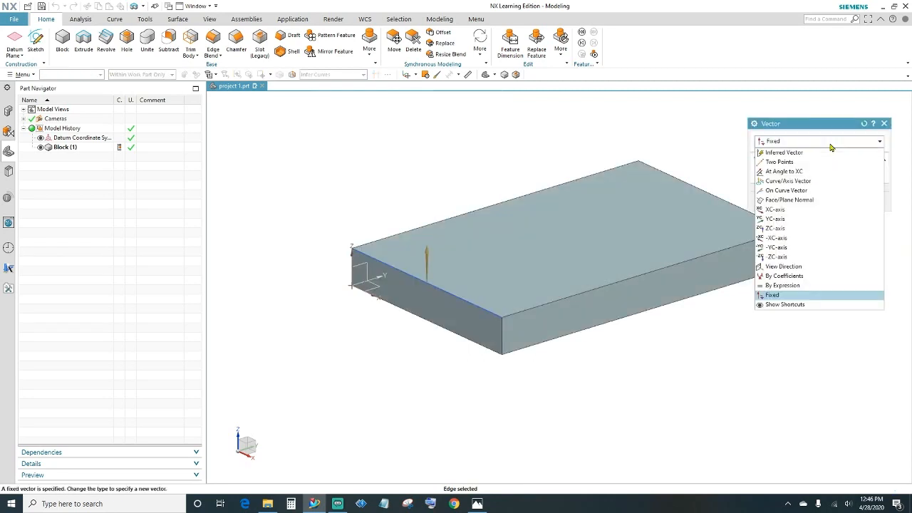
{"action": "left_click", "coordinate": [778, 220]}
{"action": "left_click", "coordinate": [830, 203]}
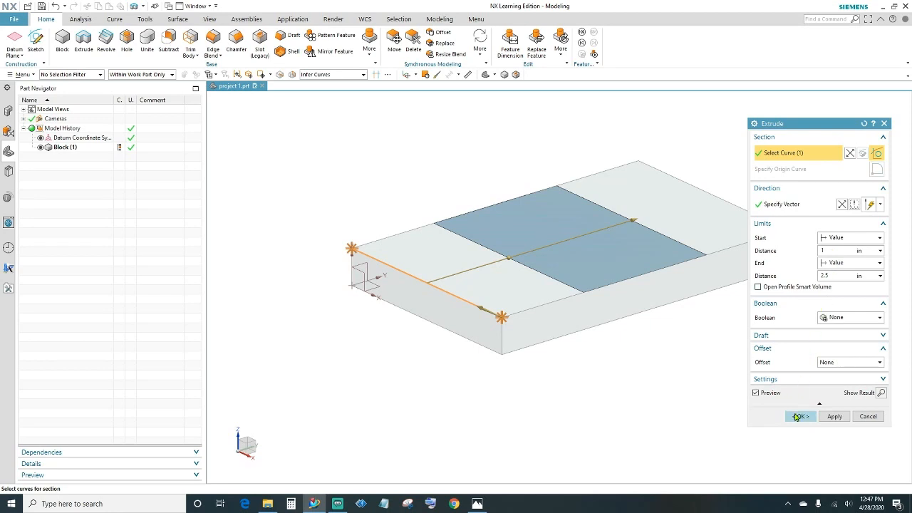
- Thicken the extrusion upward with a two-sided offset from 0 to -0.12 in and create the raised pad
{"action": "left_click", "coordinate": [839, 367]}
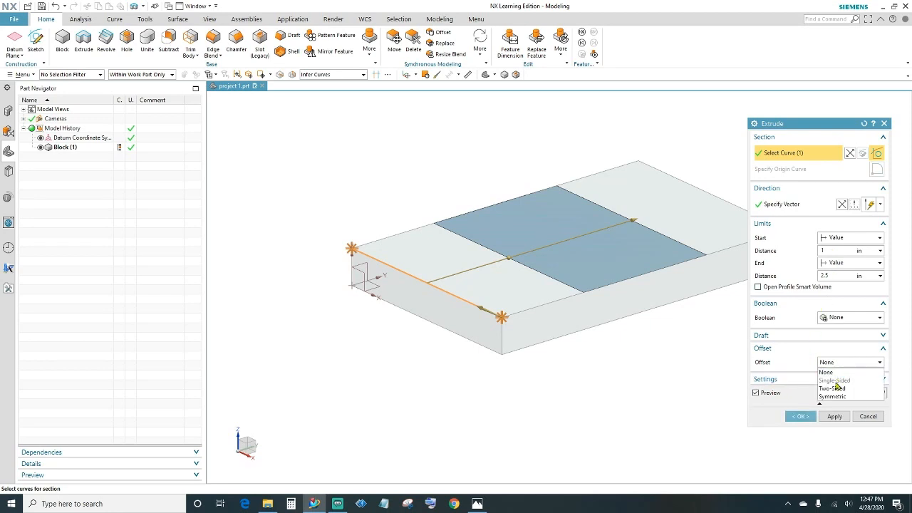
{"action": "left_click", "coordinate": [839, 387]}
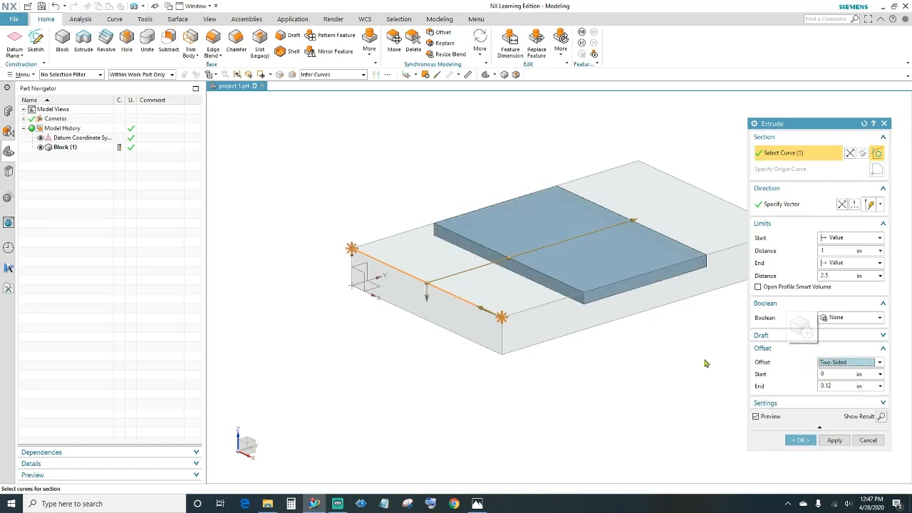
{"action": "mouse_move", "coordinate": [691, 344]}
{"action": "middle_mouse_down"}
{"action": "mouse_move", "coordinate": [686, 336]}
{"action": "mouse_move", "coordinate": [698, 335]}
{"action": "middle_mouse_up"}
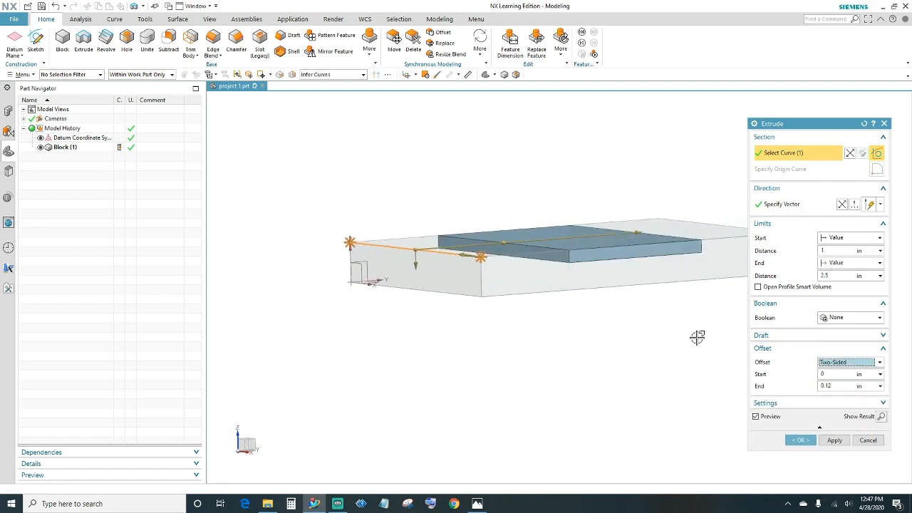
{"action": "left_click", "coordinate": [822, 385]}
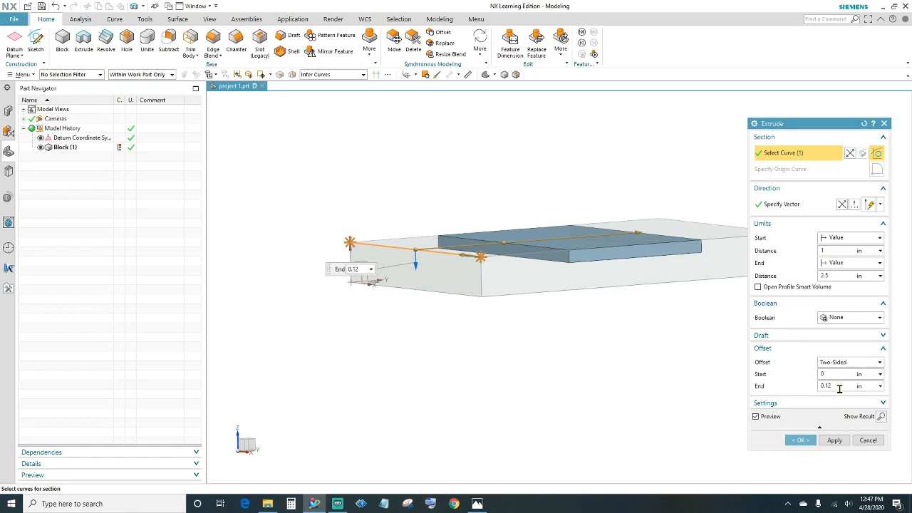
{"action": "type", "text": "-"}
{"action": "key", "text": "Tab"}
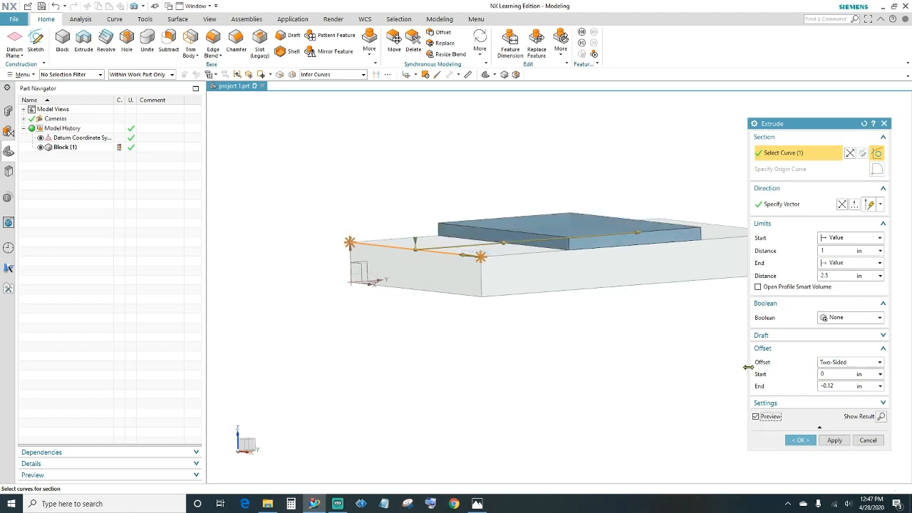
{"action": "left_click", "coordinate": [801, 440]}
{"action": "middle_click_drag", "start_coordinate": [631, 350], "coordinate": [640, 363]}
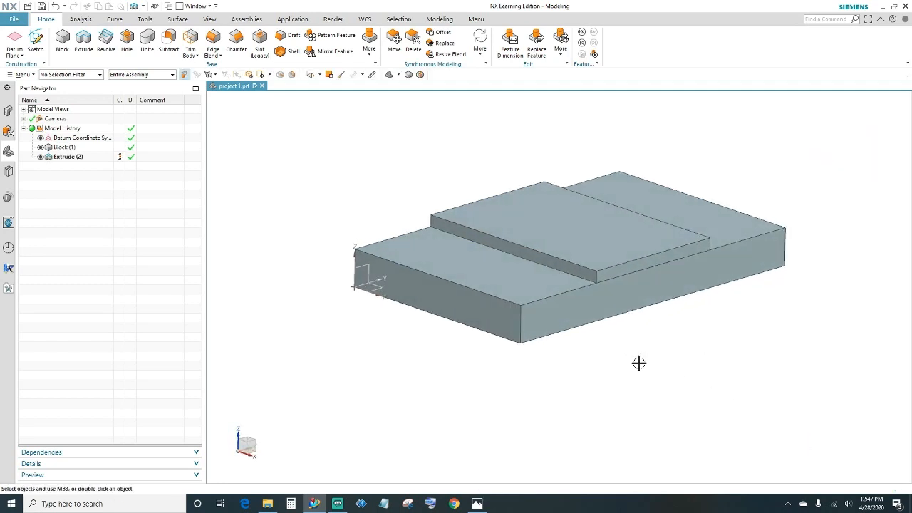
- Unite the raised pad with the base block, using the block as the target body
{"action": "left_click", "coordinate": [148, 41]}
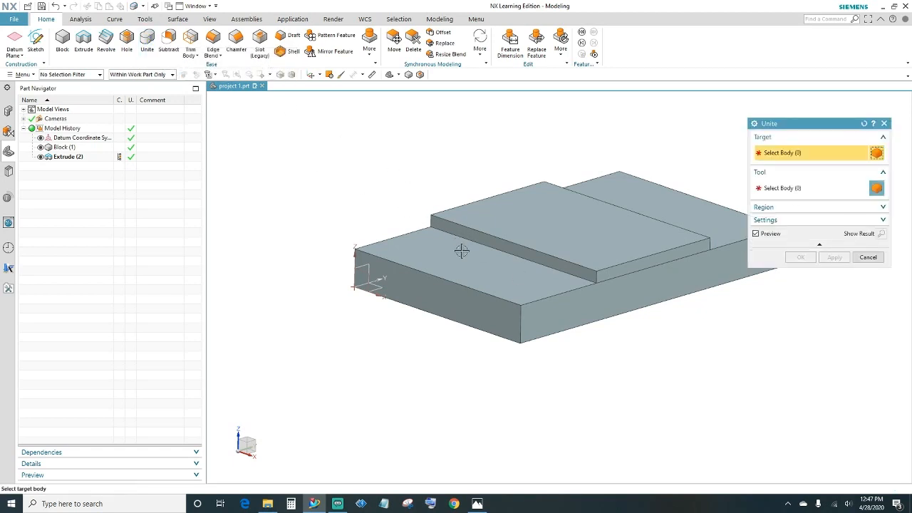
{"action": "left_click", "coordinate": [487, 275]}
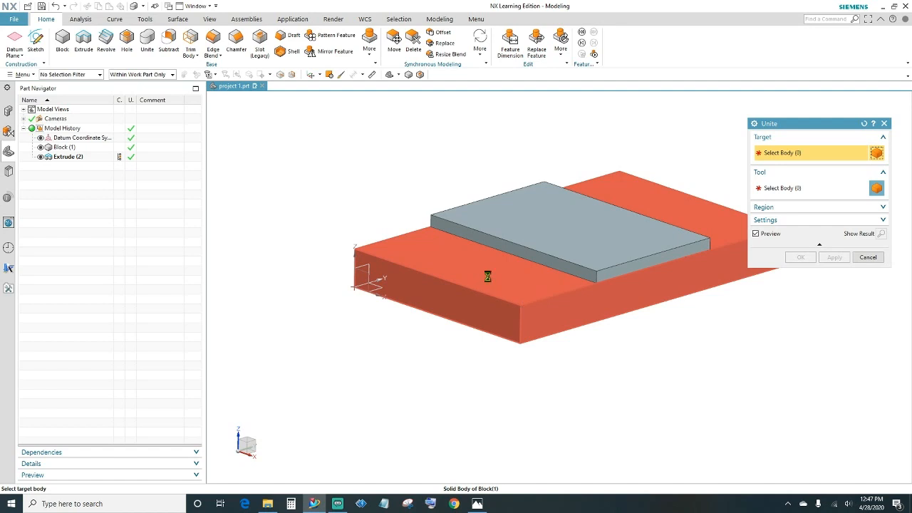
{"action": "left_click", "coordinate": [637, 228]}
{"action": "left_click", "coordinate": [800, 257]}
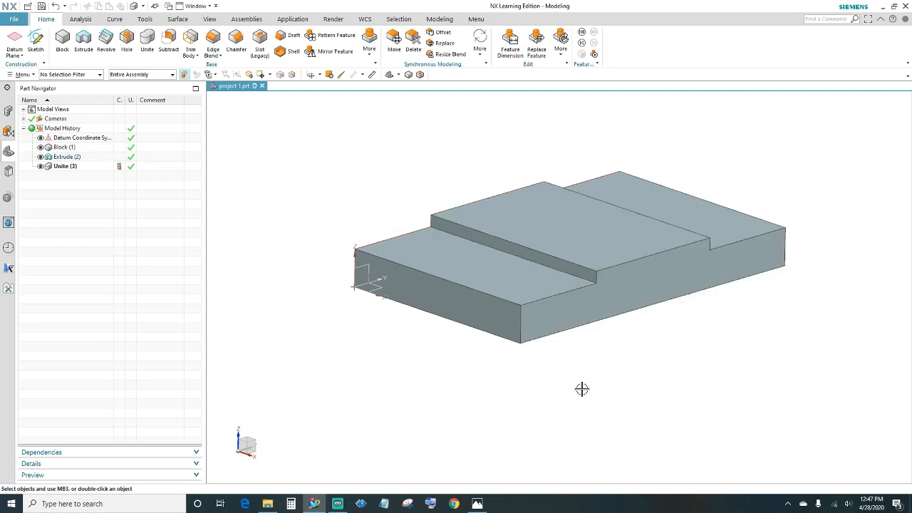
- Set up an extrusion of the base's bottom short edge at the origin end, along the YC-axis from 1 to 2.5 in
{"action": "middle_click_drag", "start_coordinate": [582, 389], "coordinate": [574, 377]}
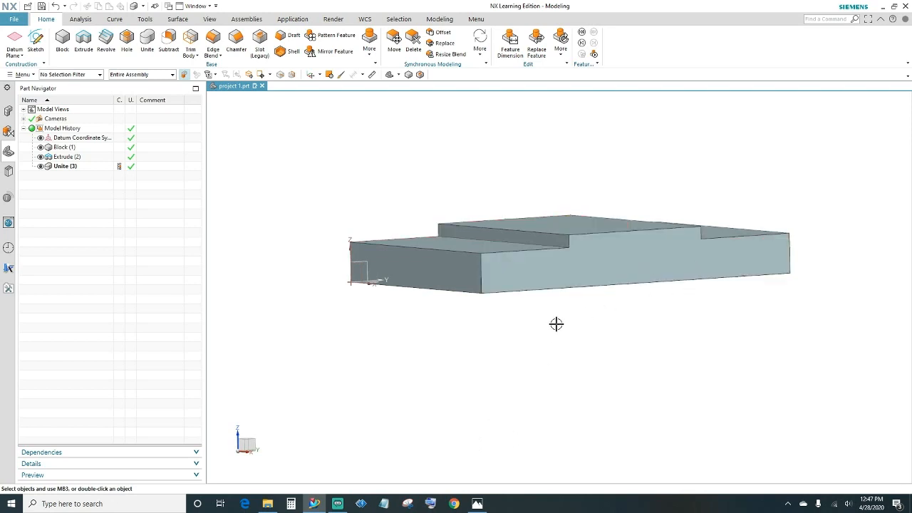
{"action": "middle_click_drag", "start_coordinate": [484, 326], "coordinate": [555, 256]}
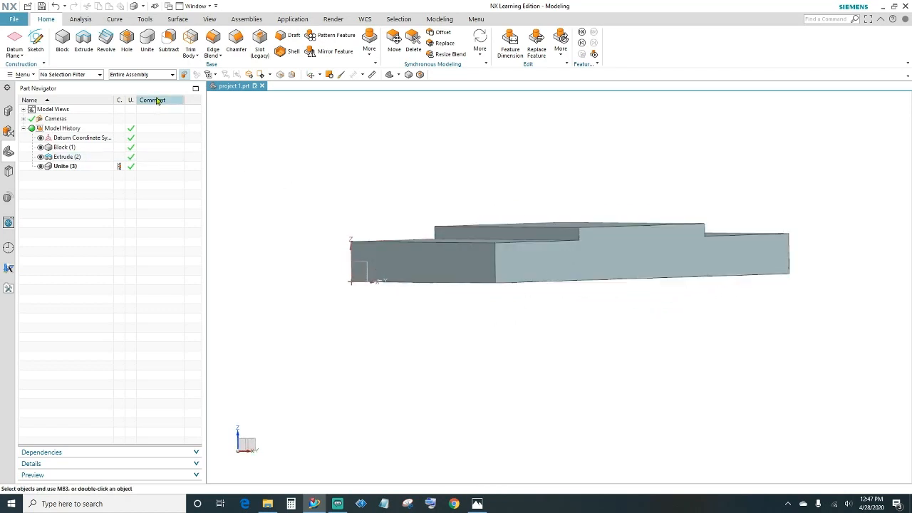
{"action": "left_click", "coordinate": [86, 39]}
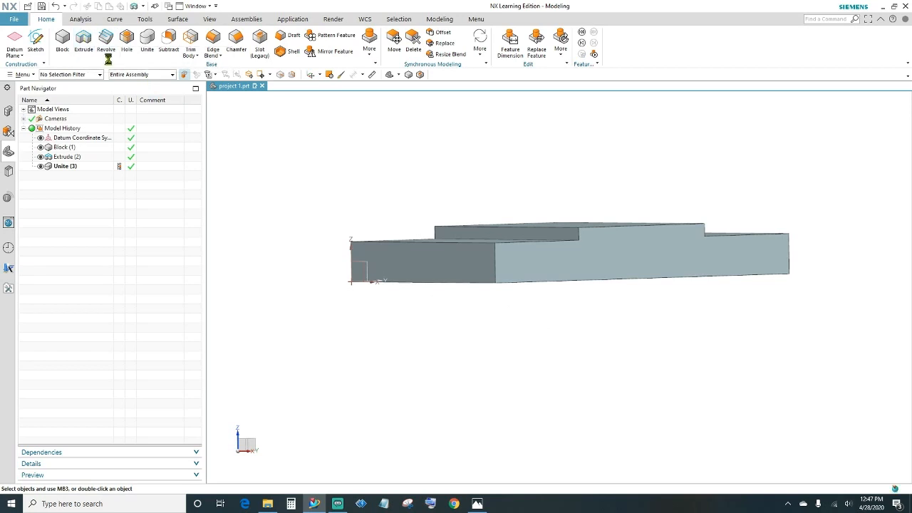
{"action": "middle_click_drag", "start_coordinate": [460, 306], "coordinate": [461, 289]}
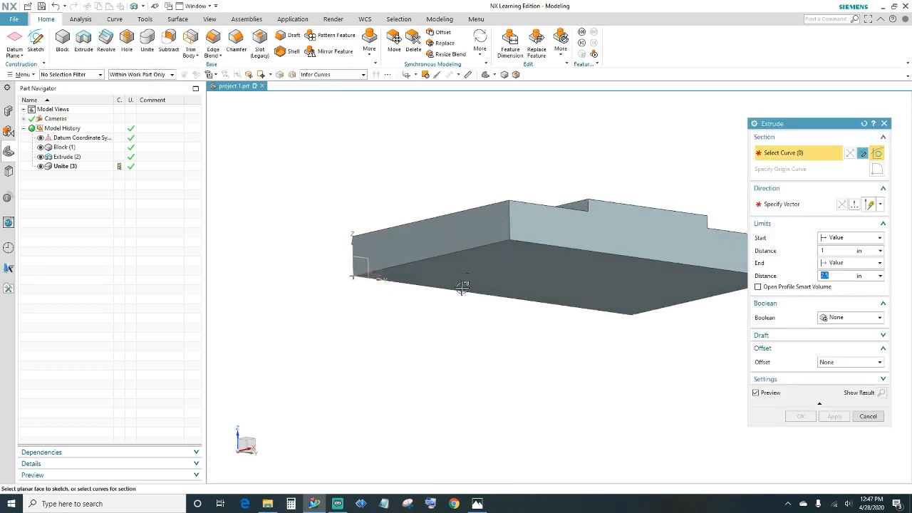
{"action": "left_click", "coordinate": [460, 250]}
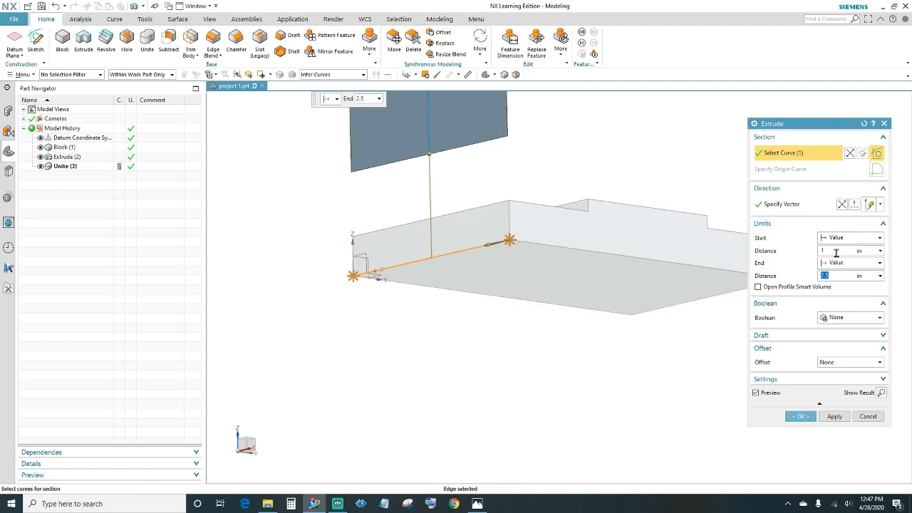
{"action": "left_click", "coordinate": [855, 205]}
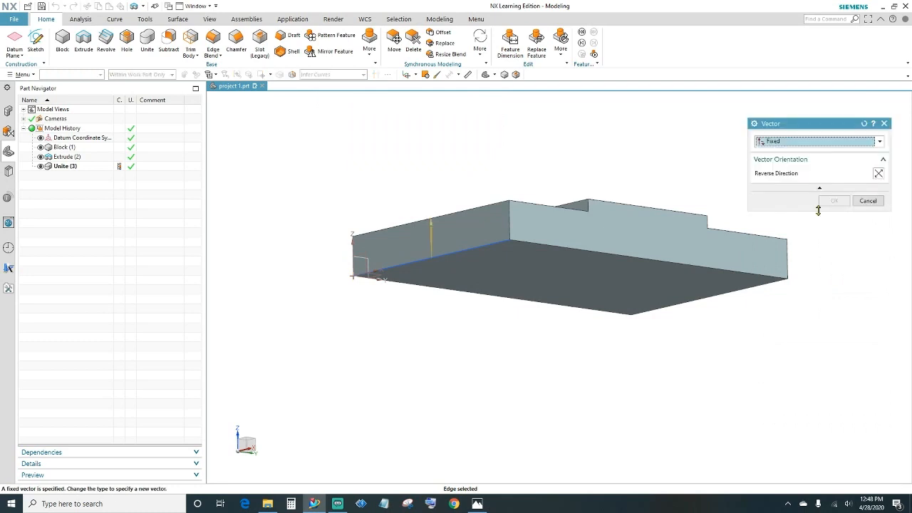
{"action": "left_click", "coordinate": [784, 141]}
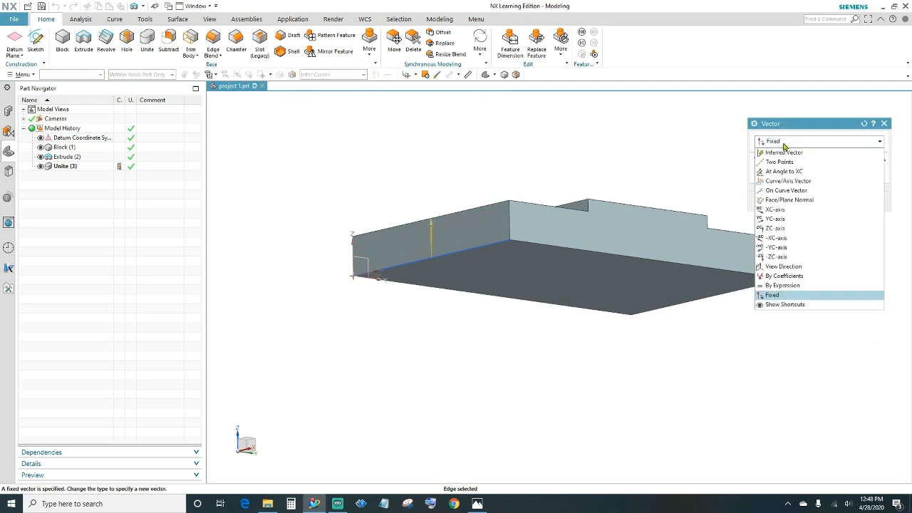
{"action": "left_click", "coordinate": [776, 219]}
{"action": "left_click", "coordinate": [833, 201]}
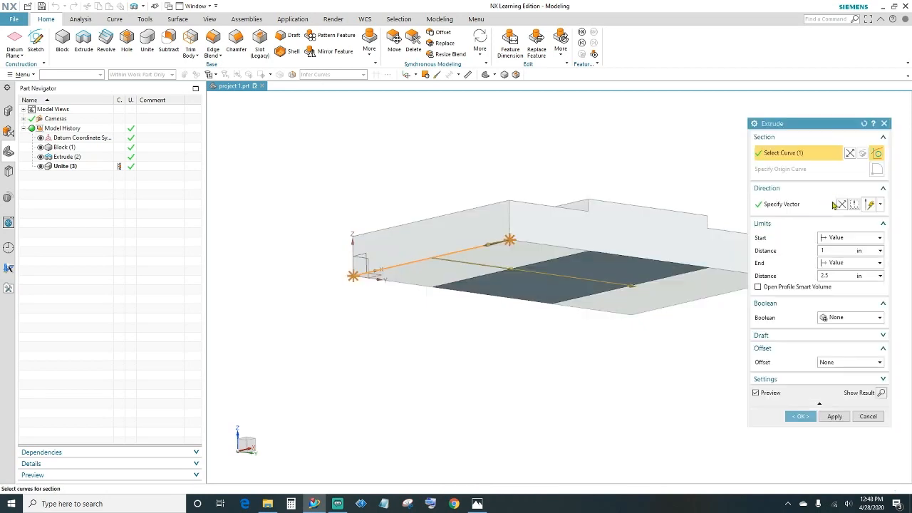
- Give the underside extrusion a two-sided offset from 0 to -0.12 in and create it as a separate body
{"action": "mouse_move", "coordinate": [682, 403]}
{"action": "middle_mouse_down"}
{"action": "mouse_move", "coordinate": [657, 405]}
{"action": "mouse_move", "coordinate": [643, 392]}
{"action": "mouse_move", "coordinate": [672, 401]}
{"action": "middle_mouse_up"}
{"action": "left_click", "coordinate": [833, 363]}
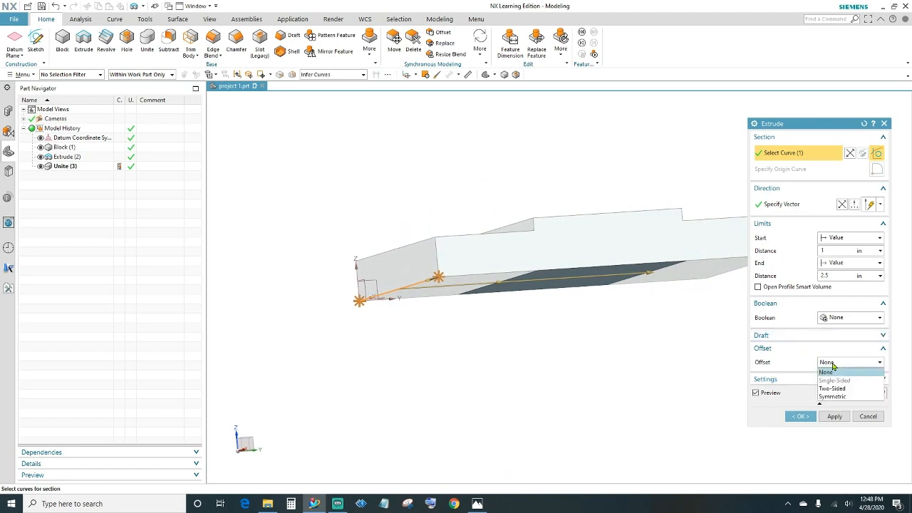
{"action": "left_click", "coordinate": [836, 388]}
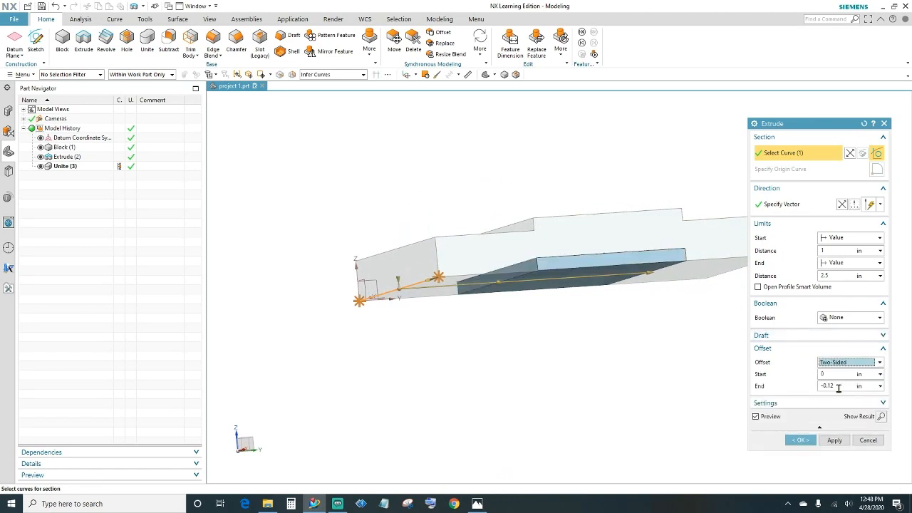
{"action": "middle_click_drag", "start_coordinate": [617, 350], "coordinate": [595, 326]}
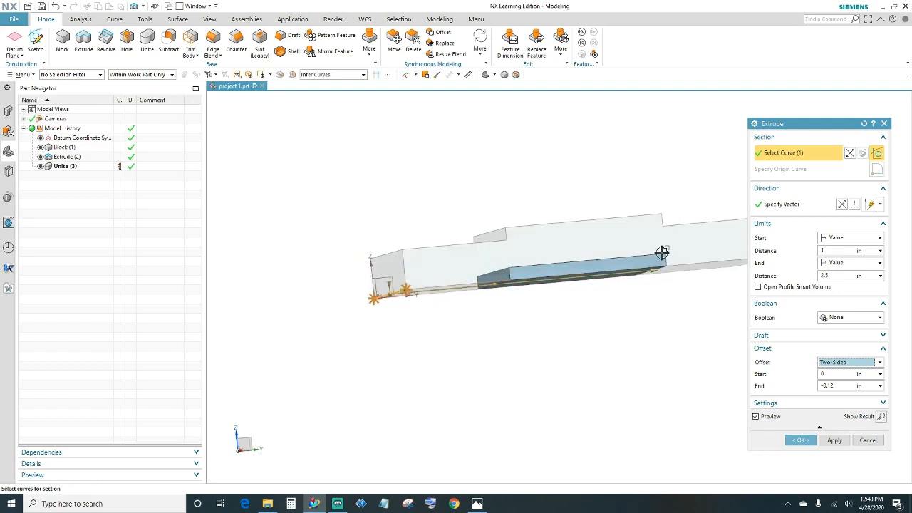
{"action": "left_click", "coordinate": [801, 440]}
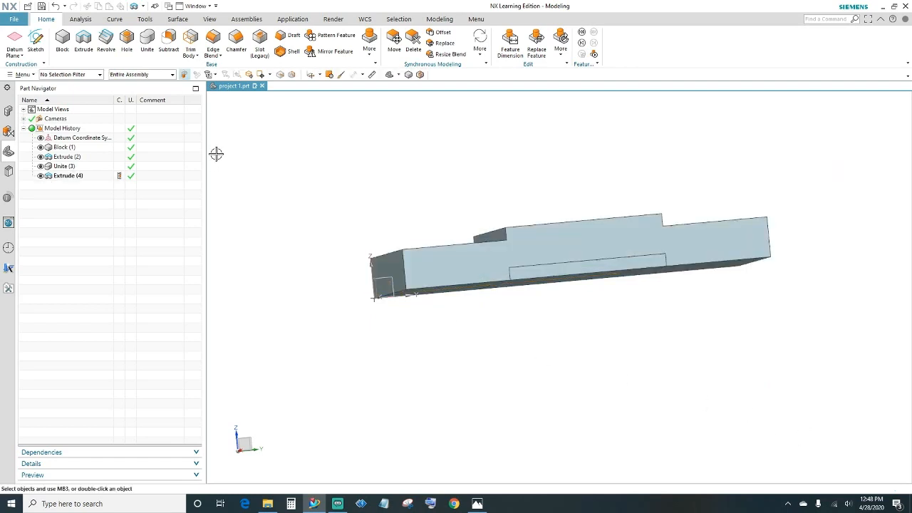
- Subtract the underside extrusion from the base block, using the block as the target body
{"action": "left_click", "coordinate": [169, 39]}
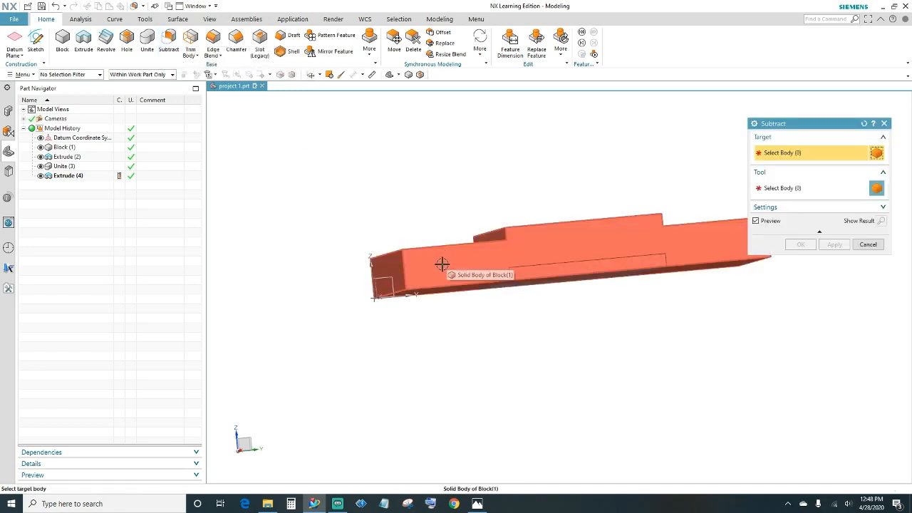
{"action": "left_click", "coordinate": [440, 264]}
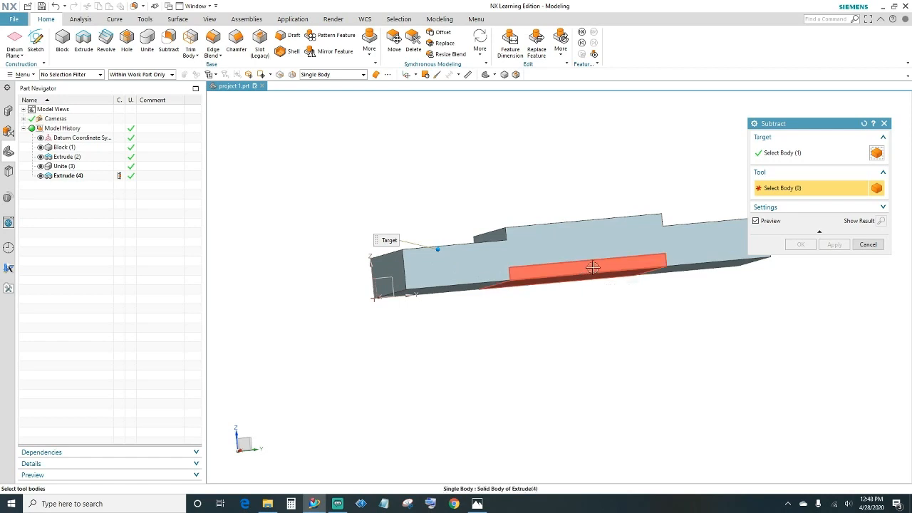
{"action": "left_click", "coordinate": [593, 267]}
{"action": "left_click", "coordinate": [791, 245]}
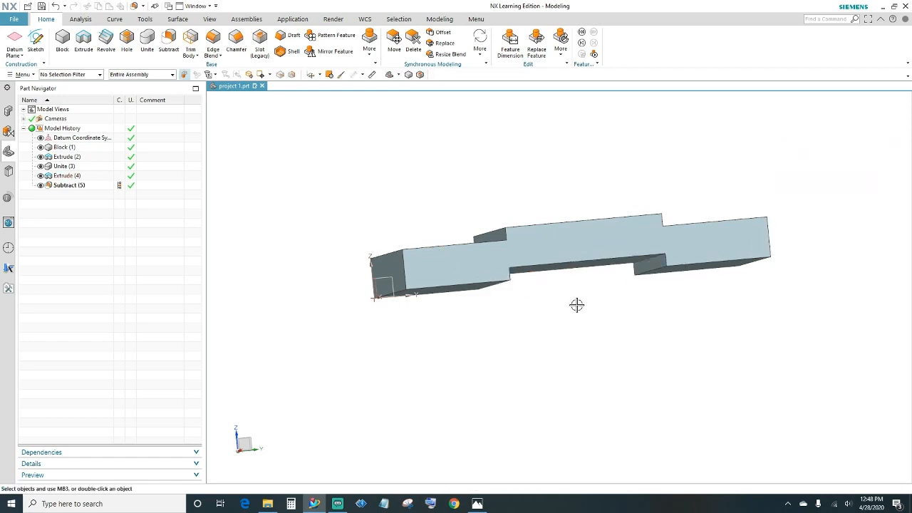
- Create a datum plane midway between the part's two opposite stepped side faces, with the offset turned off
{"action": "middle_click_drag", "start_coordinate": [437, 356], "coordinate": [533, 407]}
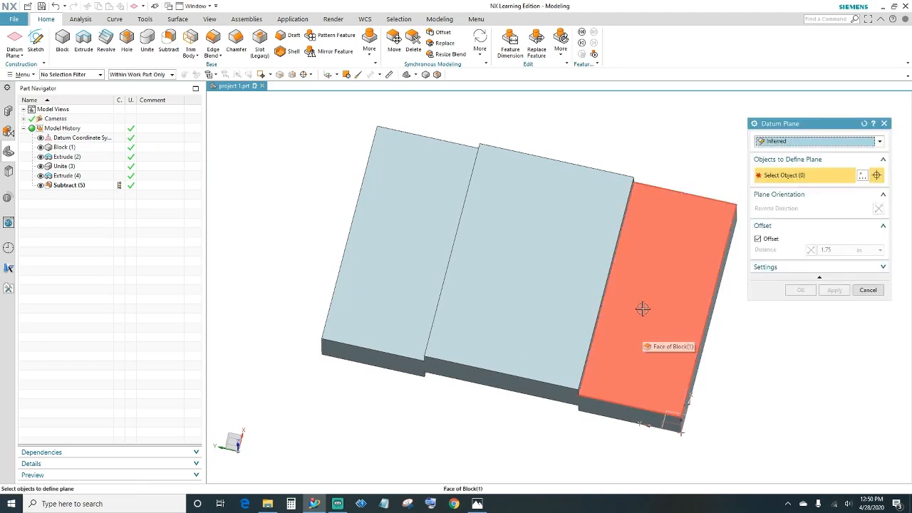
{"action": "middle_click_drag", "start_coordinate": [543, 420], "coordinate": [555, 368]}
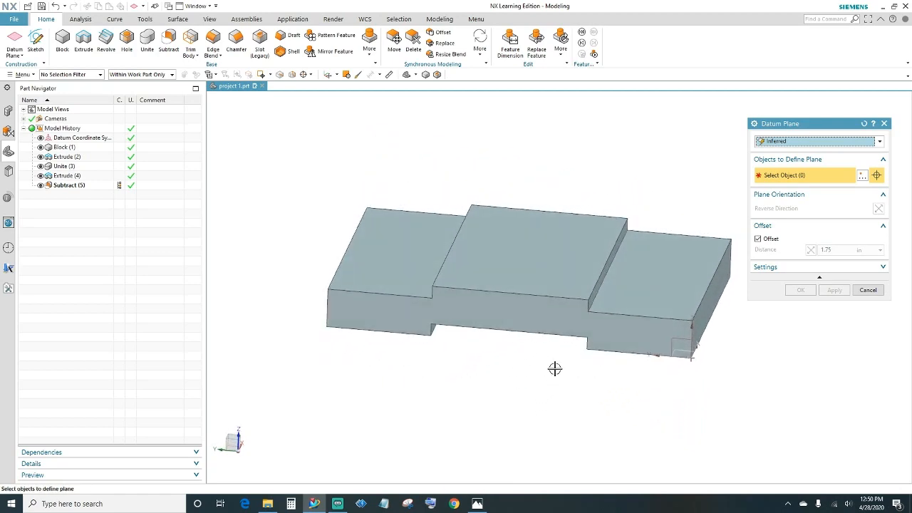
{"action": "left_click", "coordinate": [527, 314]}
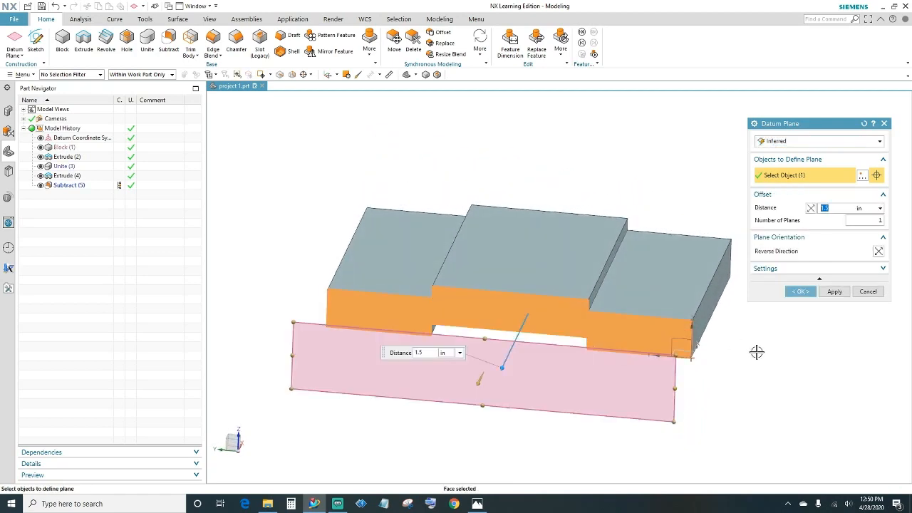
{"action": "middle_click_drag", "start_coordinate": [757, 351], "coordinate": [567, 278]}
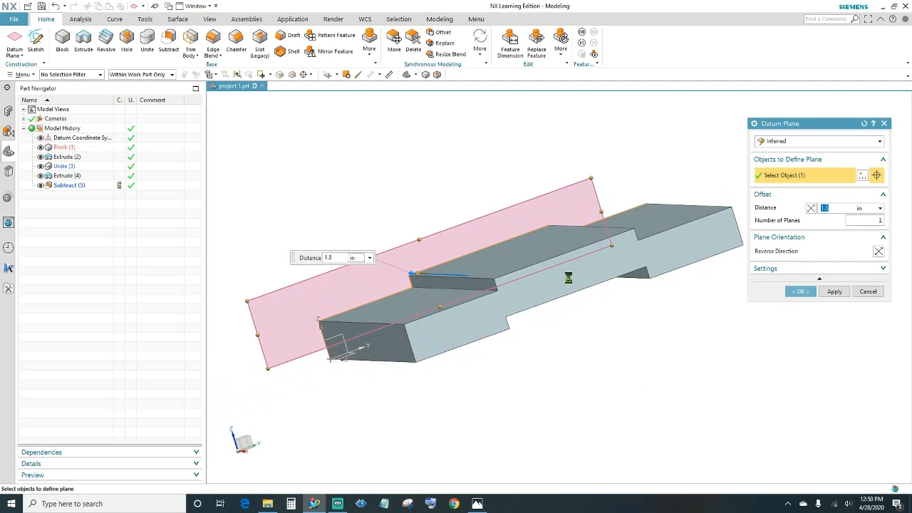
{"action": "left_click", "coordinate": [567, 278]}
{"action": "middle_click_drag", "start_coordinate": [565, 401], "coordinate": [660, 415]}
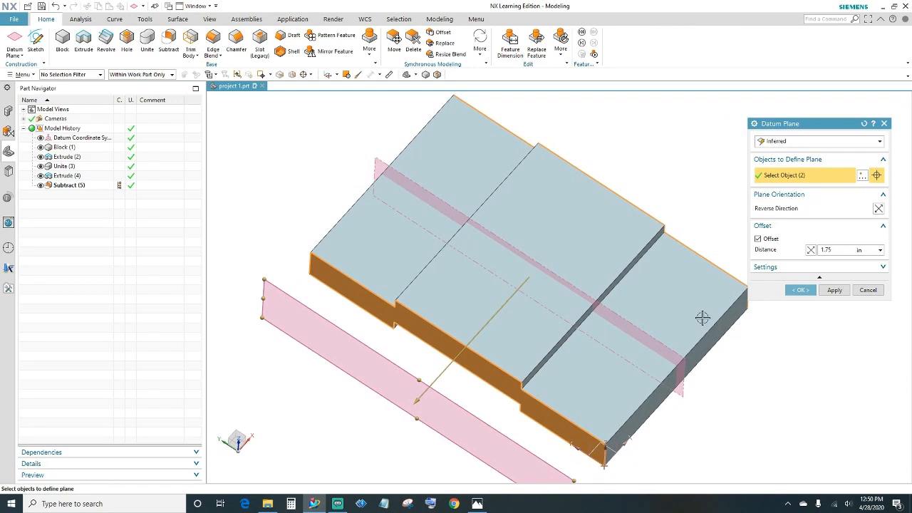
{"action": "left_click", "coordinate": [757, 238]}
{"action": "middle_click_drag", "start_coordinate": [741, 392], "coordinate": [730, 366]}
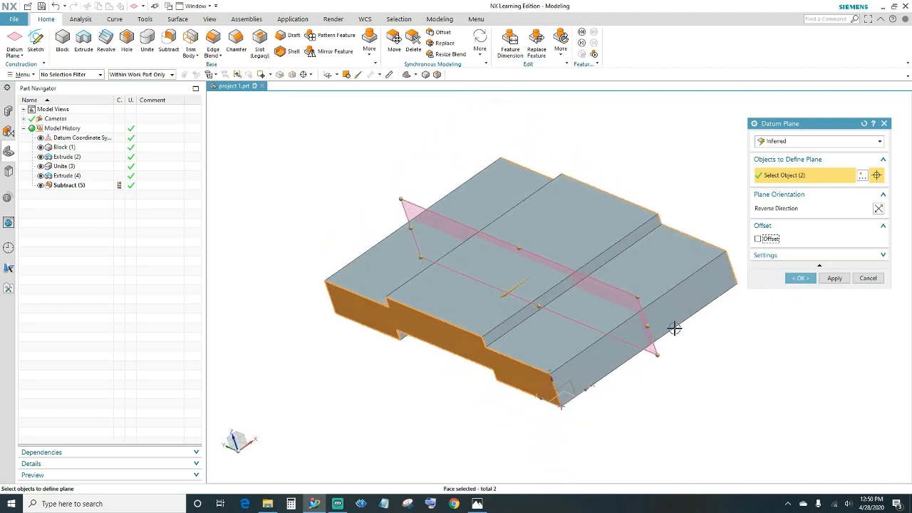
{"action": "left_click", "coordinate": [798, 278]}
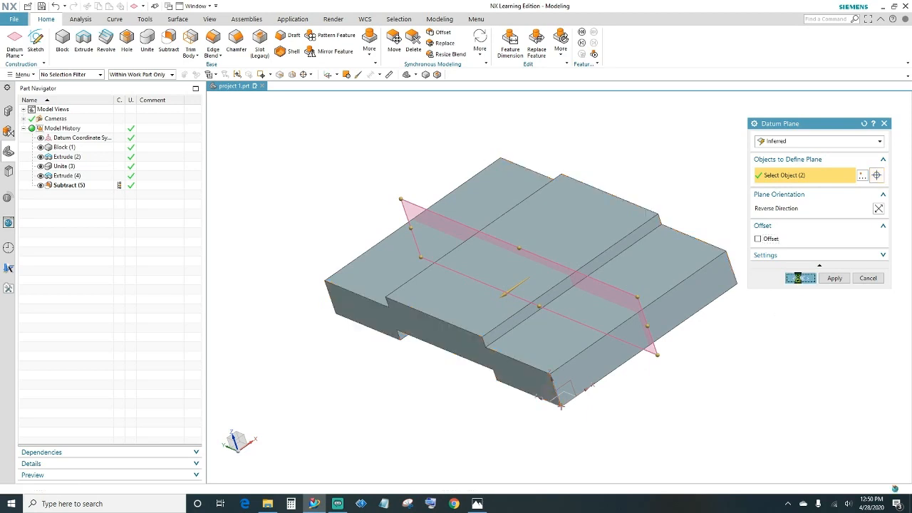
- Start a rectangular slot on the lower top face at the origin end, using the adjacent outer end face as horizontal reference
{"action": "middle_click_drag", "start_coordinate": [719, 358], "coordinate": [743, 399]}
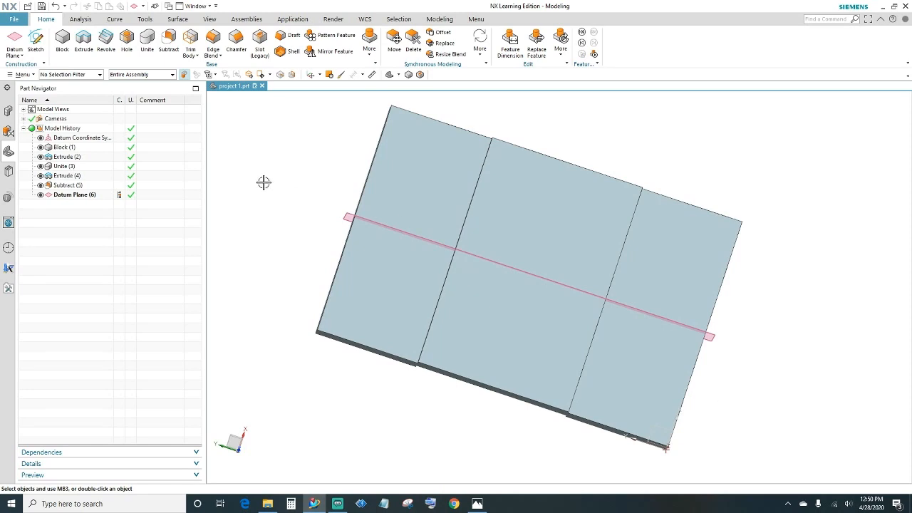
{"action": "left_click", "coordinate": [260, 36]}
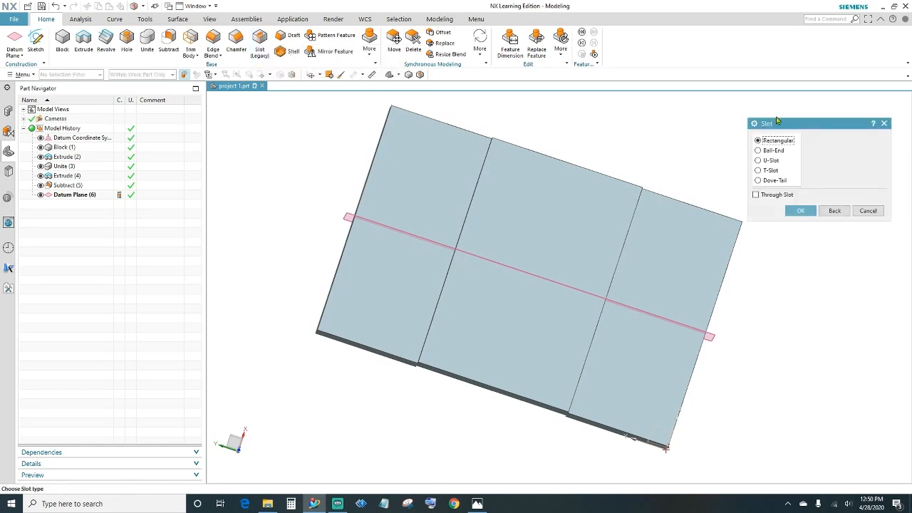
{"action": "left_click", "coordinate": [800, 212]}
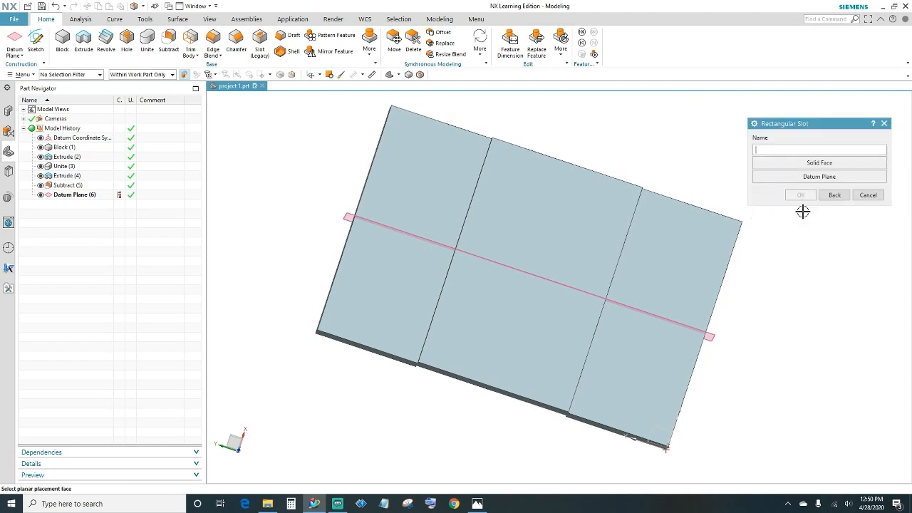
{"action": "left_click", "coordinate": [688, 263]}
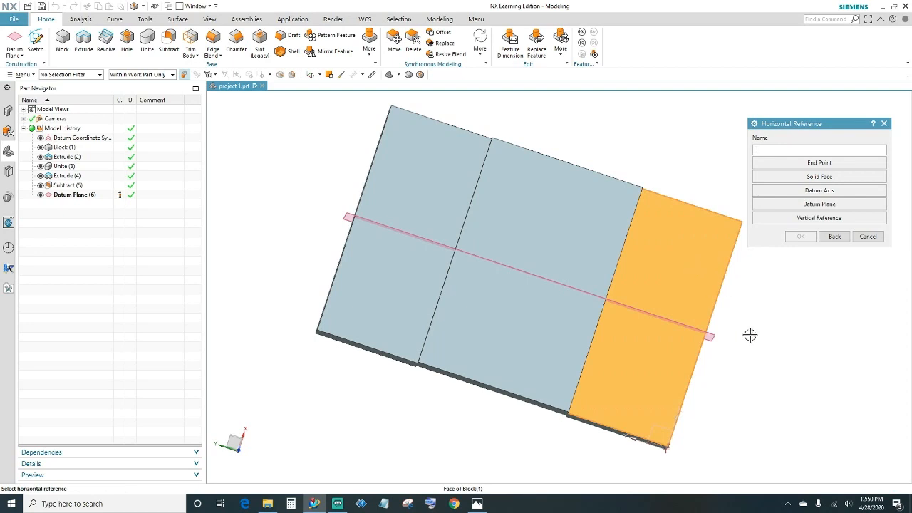
{"action": "middle_click_drag", "start_coordinate": [749, 331], "coordinate": [722, 318]}
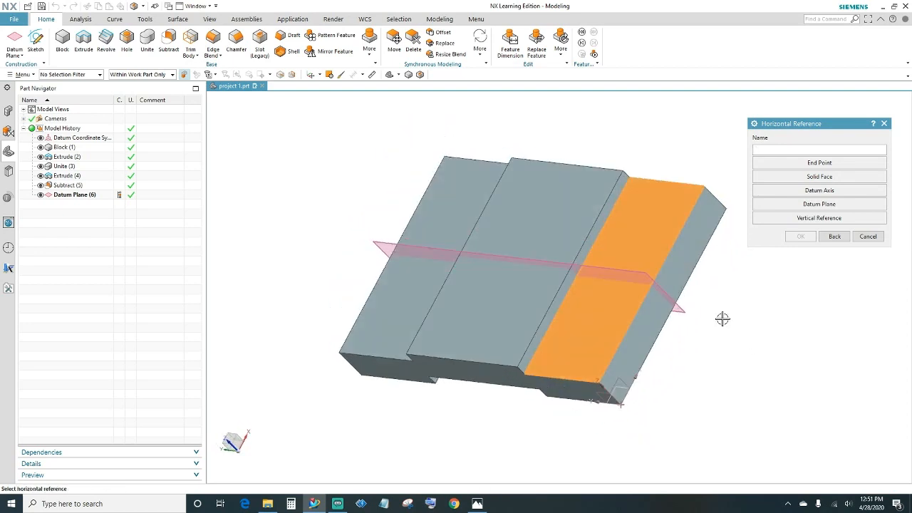
{"action": "left_click", "coordinate": [688, 252]}
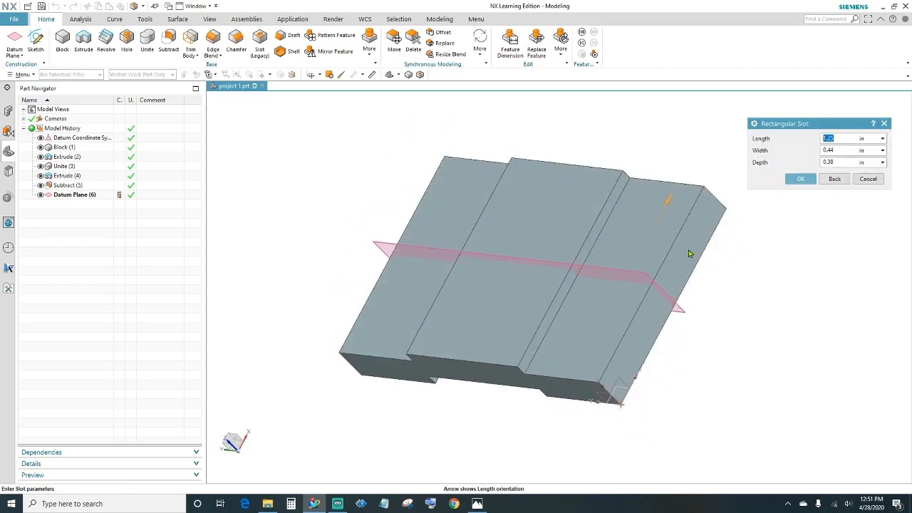
- Size the slot with length 1.25+.44 in, width 0.44 in and depth 0.38 in, and proceed to its positioning
{"action": "left_click", "coordinate": [836, 140]}
{"action": "type", "text": "/"}
{"action": "type", "text": "+.44"}
{"action": "middle_click_drag", "start_coordinate": [700, 342], "coordinate": [690, 329]}
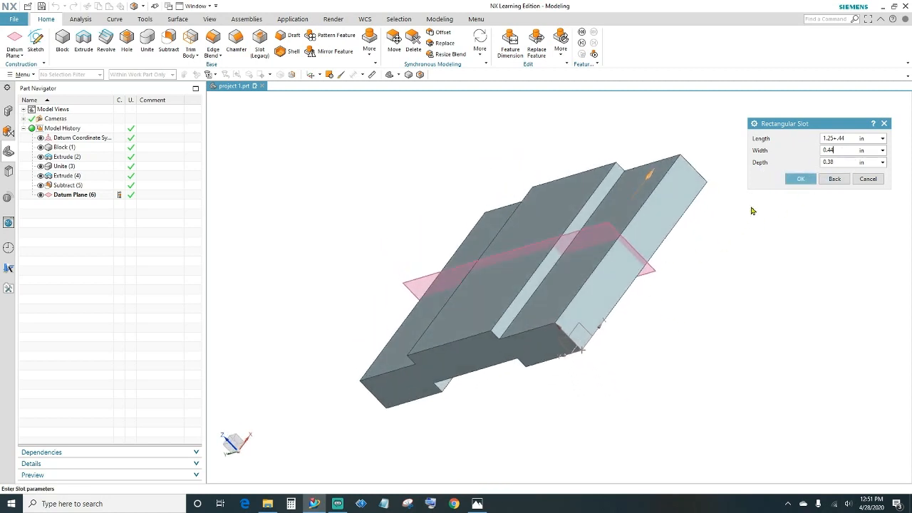
{"action": "left_click", "coordinate": [800, 179]}
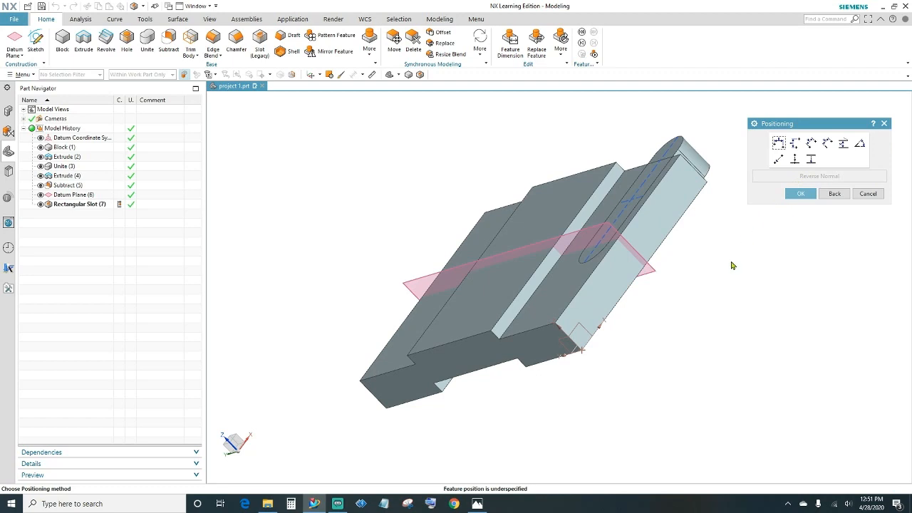
- Position the slot's short centerline at a perpendicular distance of 0 in from the mid datum plane
{"action": "middle_click_drag", "start_coordinate": [731, 265], "coordinate": [763, 292]}
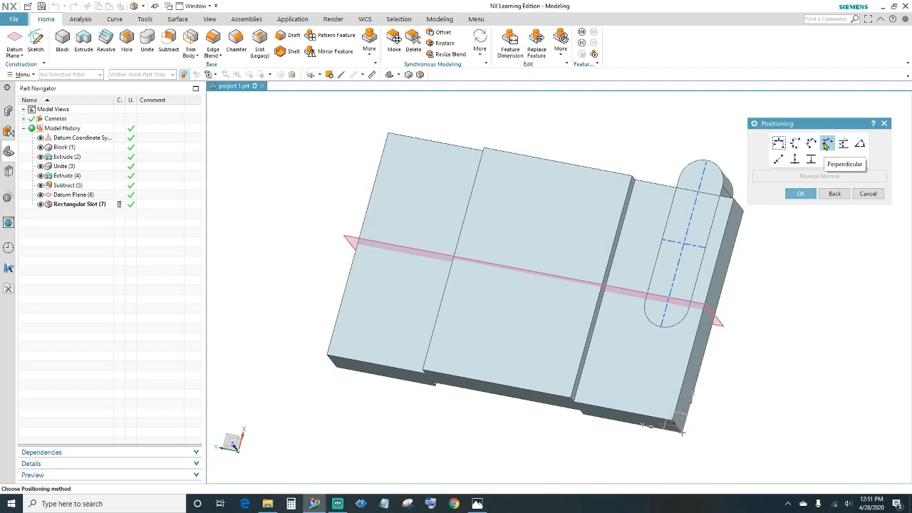
{"action": "left_click", "coordinate": [825, 145]}
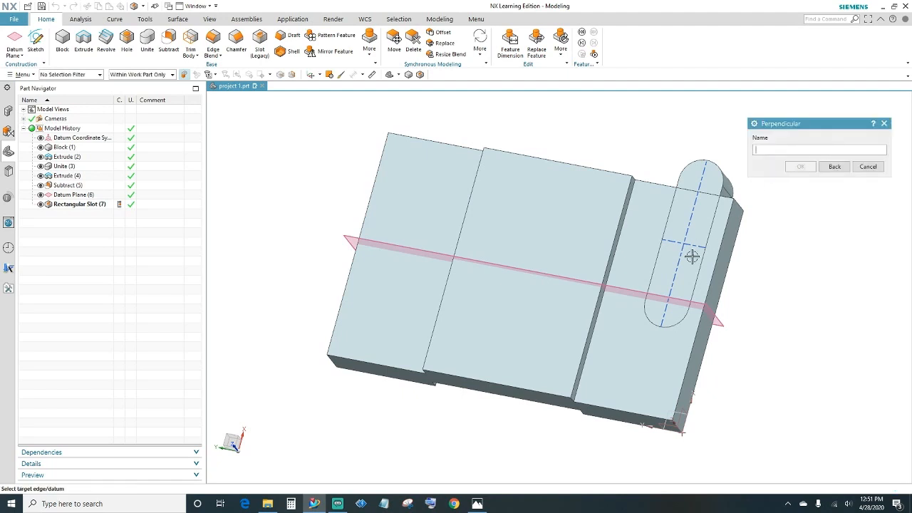
{"action": "left_click", "coordinate": [632, 290]}
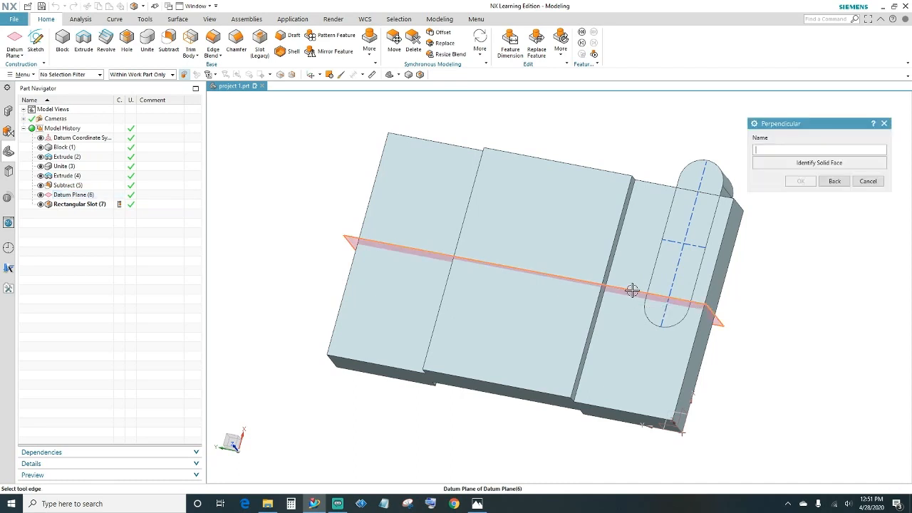
{"action": "left_click", "coordinate": [673, 241]}
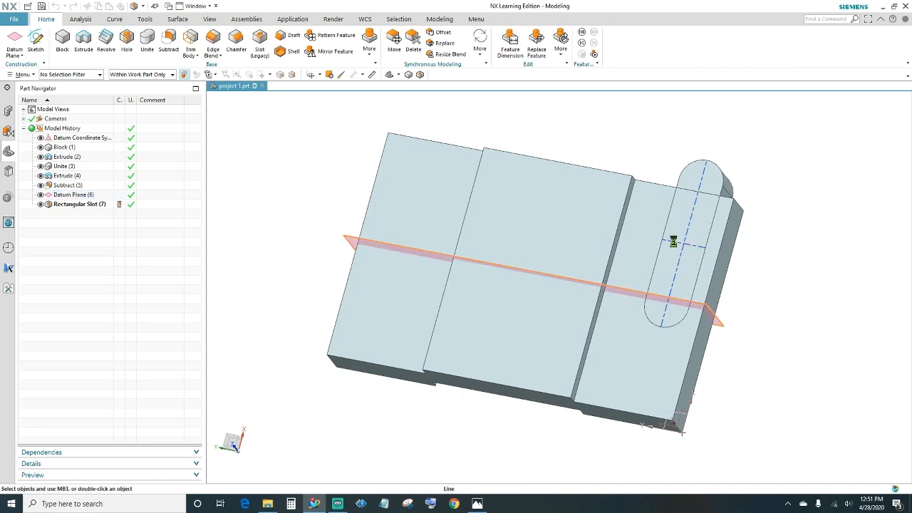
{"action": "type", "text": "0"}
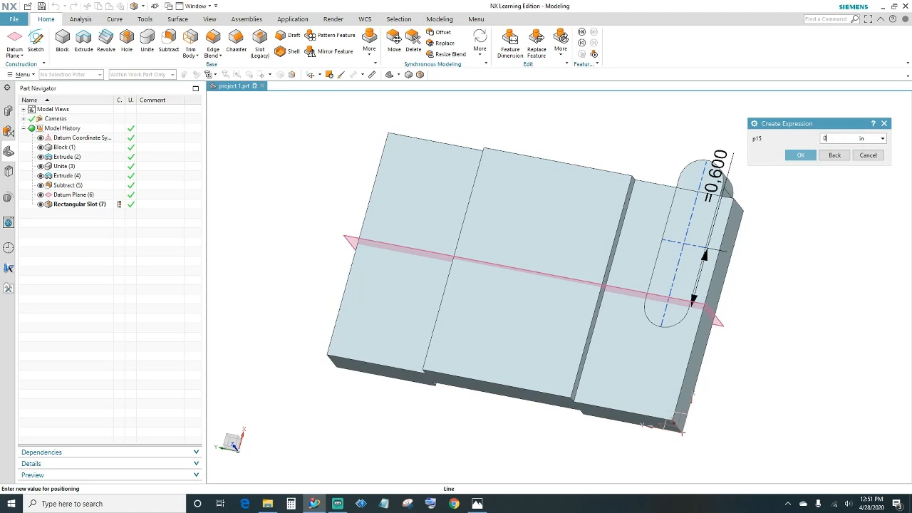
{"action": "left_click", "coordinate": [798, 155]}
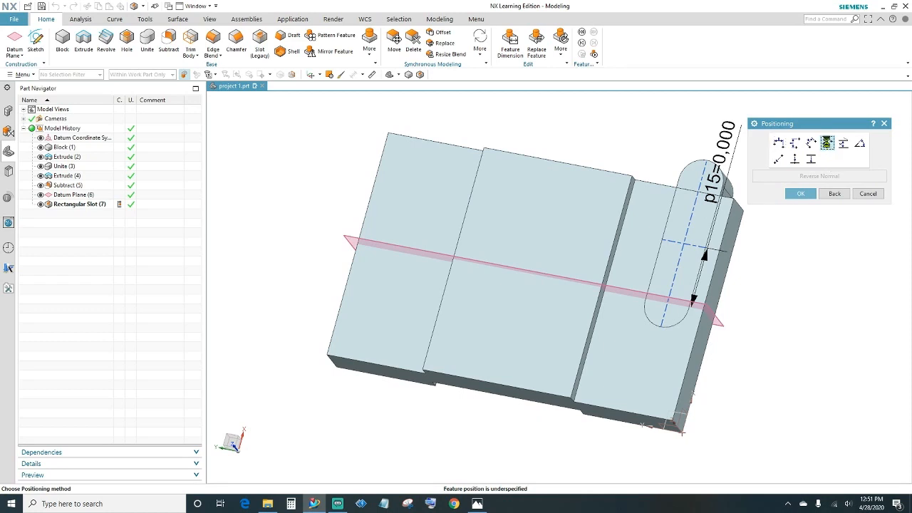
- Position the slot's long centerline 0.5 in perpendicular from the block's outer top edge at the origin end and complete the slot
{"action": "left_click", "coordinate": [826, 144]}
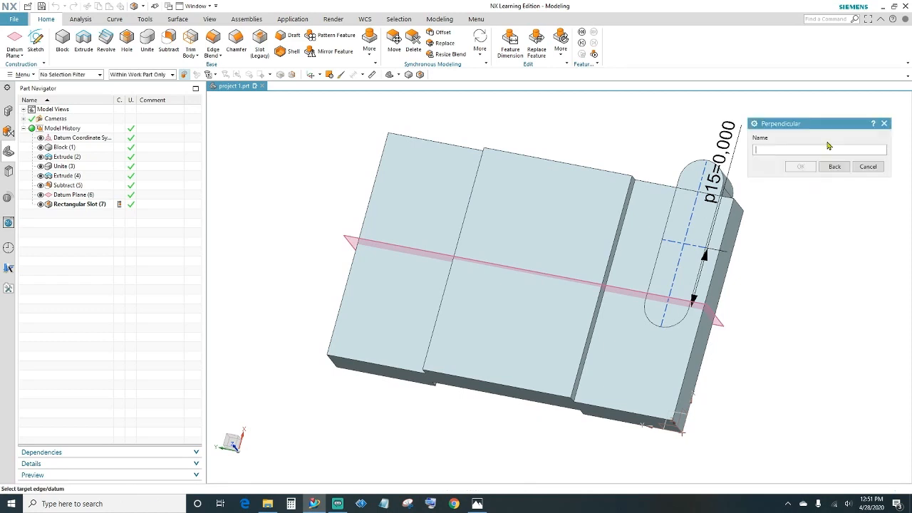
{"action": "left_click", "coordinate": [712, 281]}
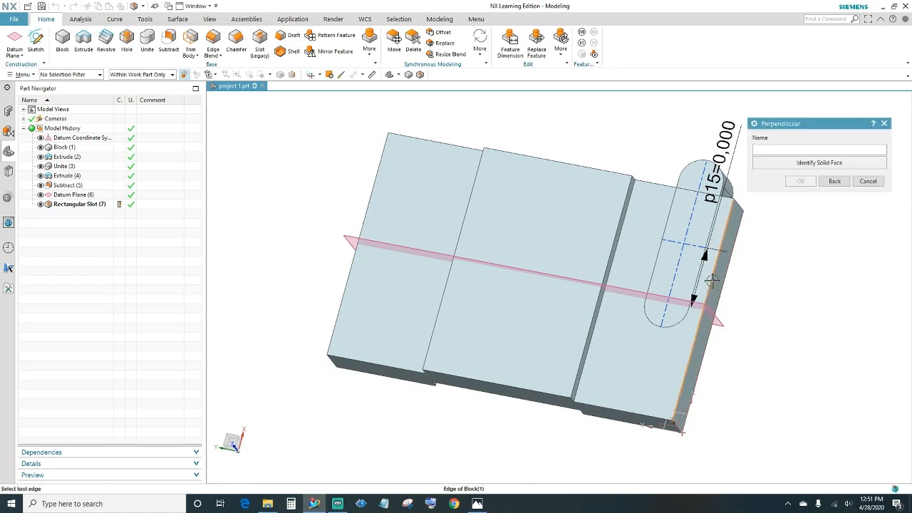
{"action": "left_click", "coordinate": [687, 228]}
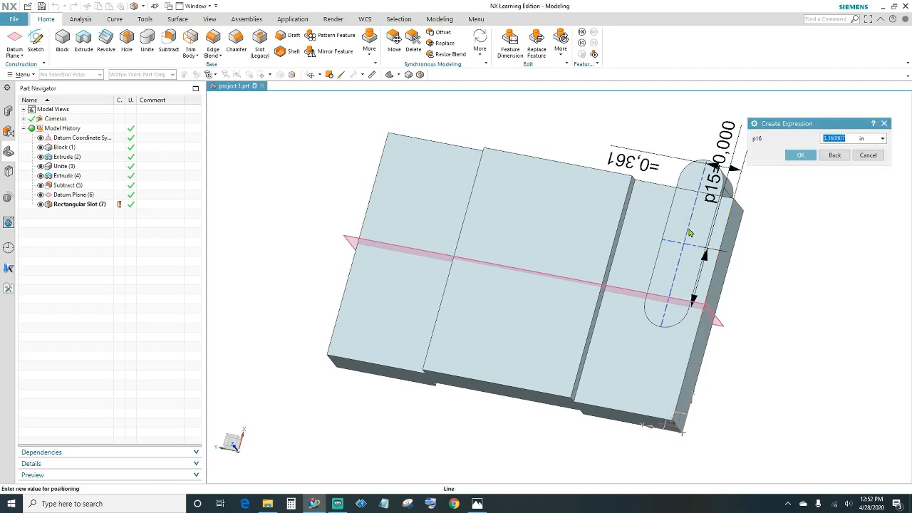
{"action": "key", "text": "BackSpace"}
{"action": "left_click", "coordinate": [799, 155]}
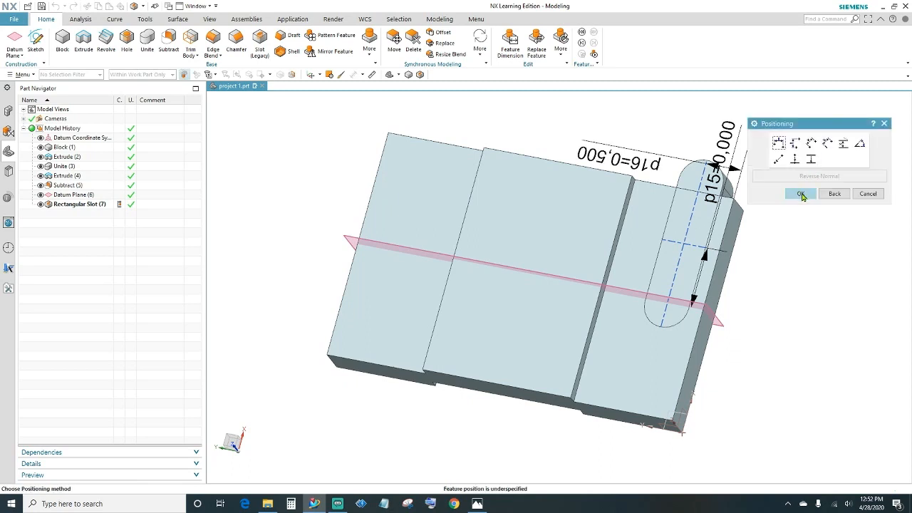
{"action": "left_click", "coordinate": [801, 194]}
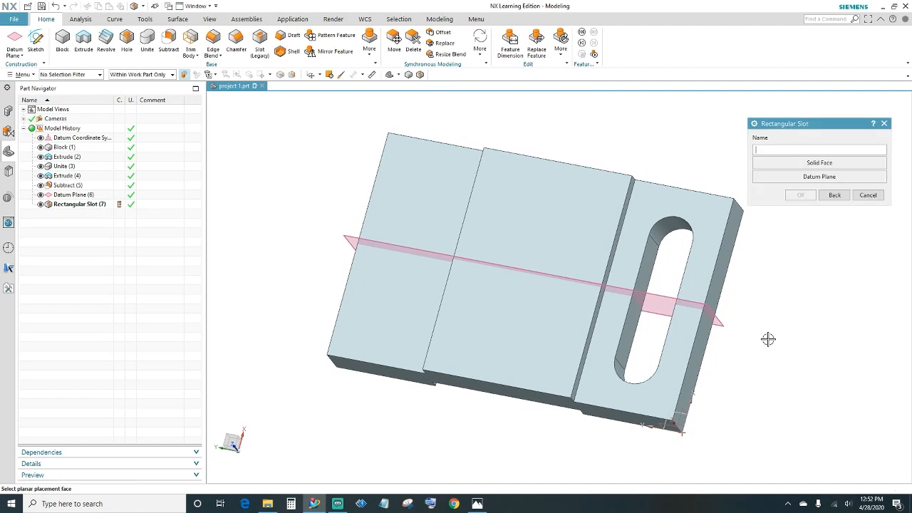
- Place a second rectangular slot, 1.69 by 0.44 by 0.38 in, on the opposite lower top face, using its outer end face as horizontal reference
{"action": "middle_click_drag", "start_coordinate": [767, 339], "coordinate": [783, 349]}
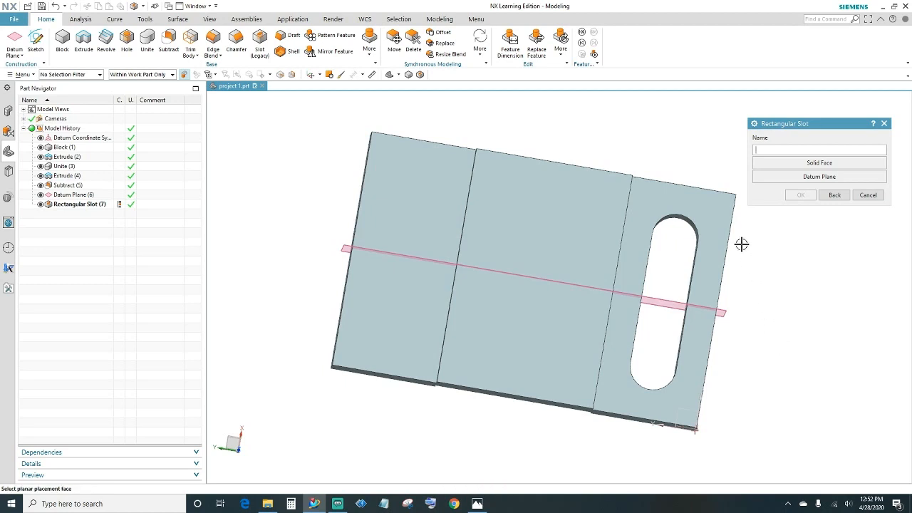
{"action": "left_click", "coordinate": [408, 207]}
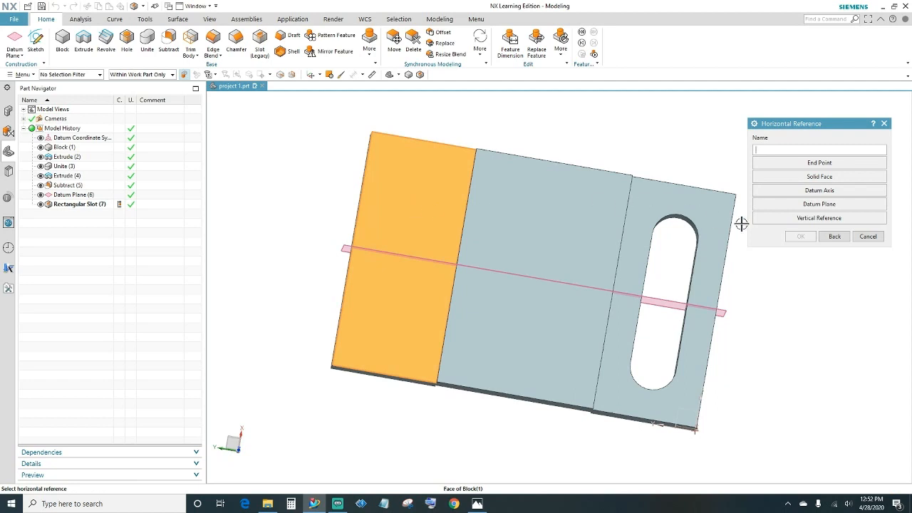
{"action": "middle_click_drag", "start_coordinate": [304, 300], "coordinate": [344, 300]}
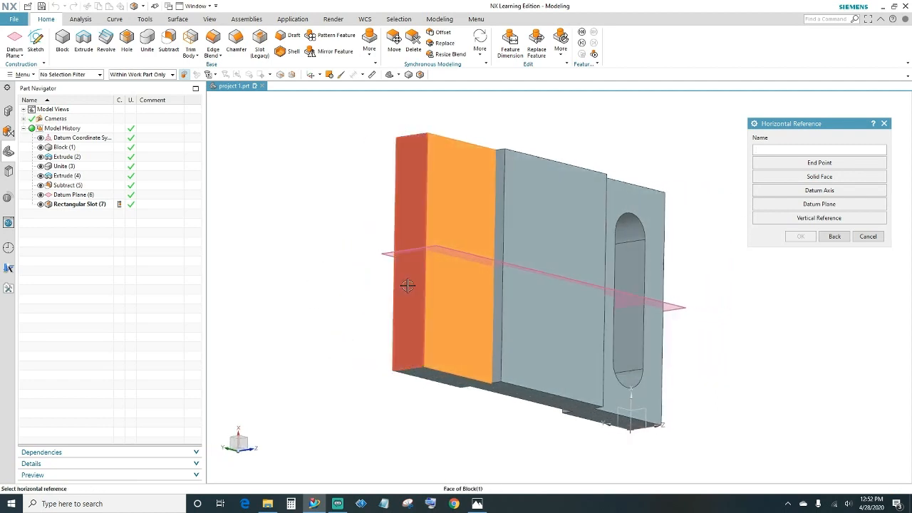
{"action": "left_click", "coordinate": [407, 285]}
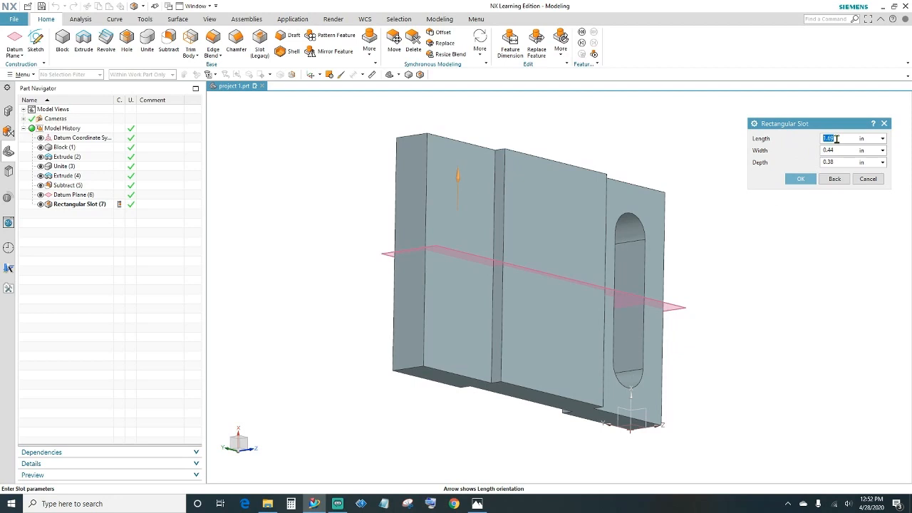
{"action": "left_click", "coordinate": [800, 179]}
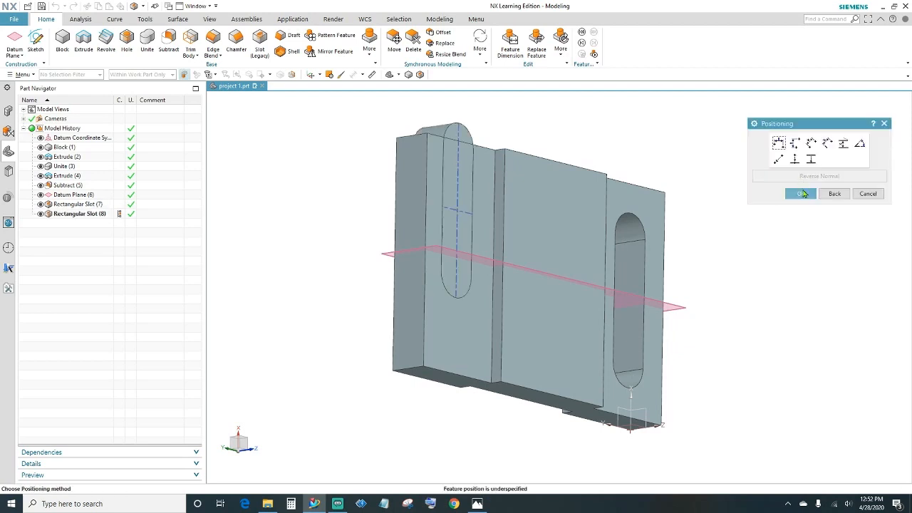
{"action": "middle_click_drag", "start_coordinate": [328, 235], "coordinate": [299, 241]}
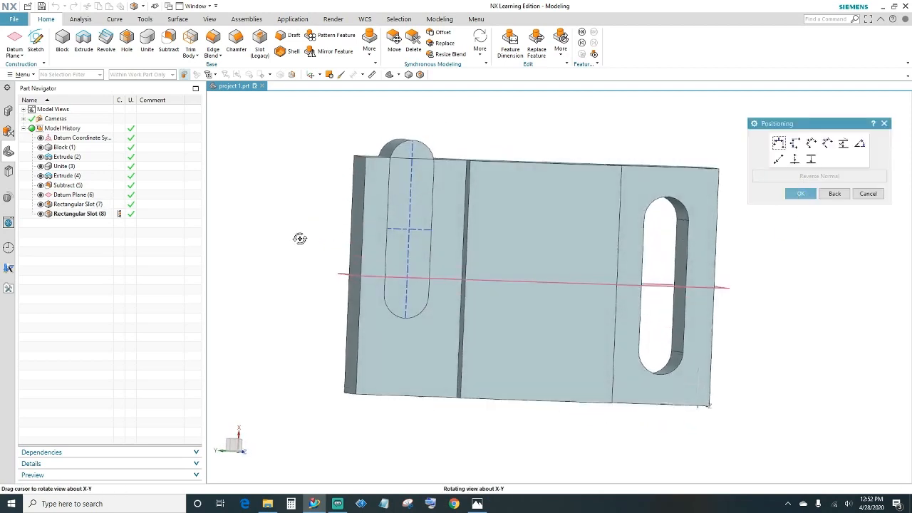
- Position the second slot's short centerline at a perpendicular distance of 0 in from the mid datum plane
{"action": "left_click", "coordinate": [826, 143]}
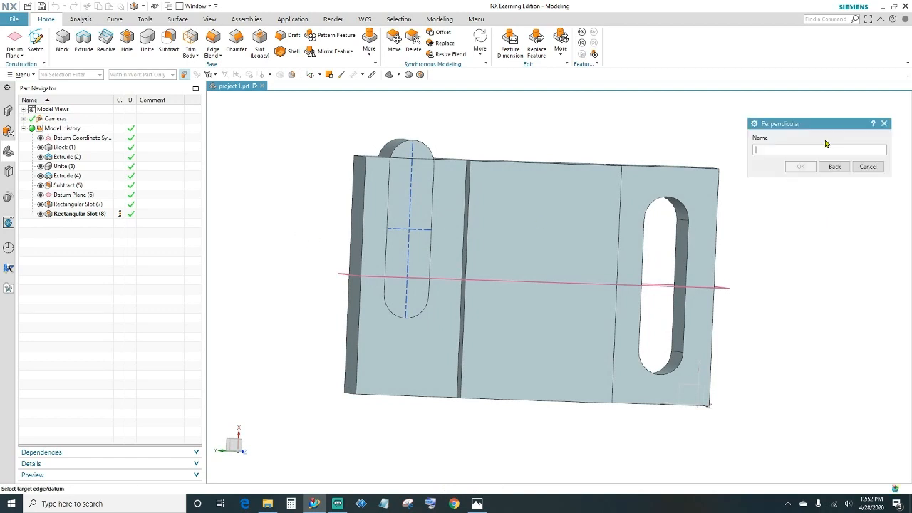
{"action": "left_click", "coordinate": [373, 277]}
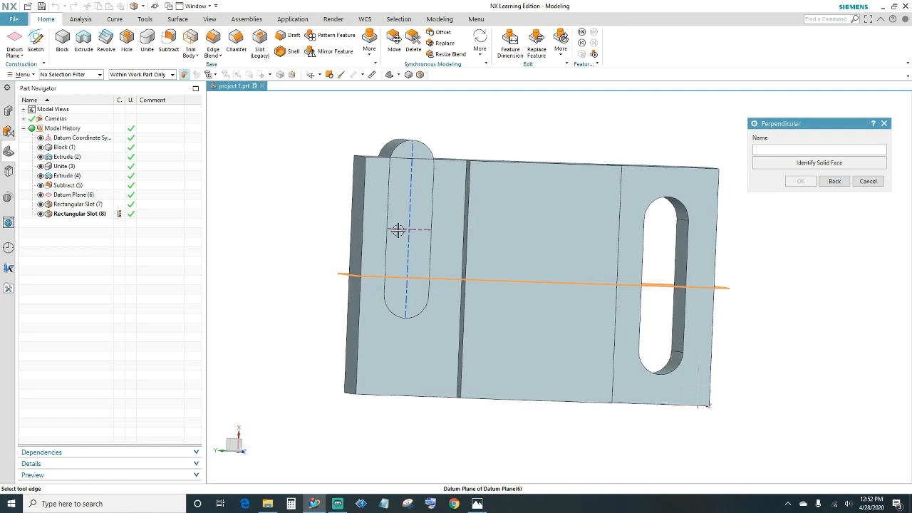
{"action": "left_click", "coordinate": [400, 232]}
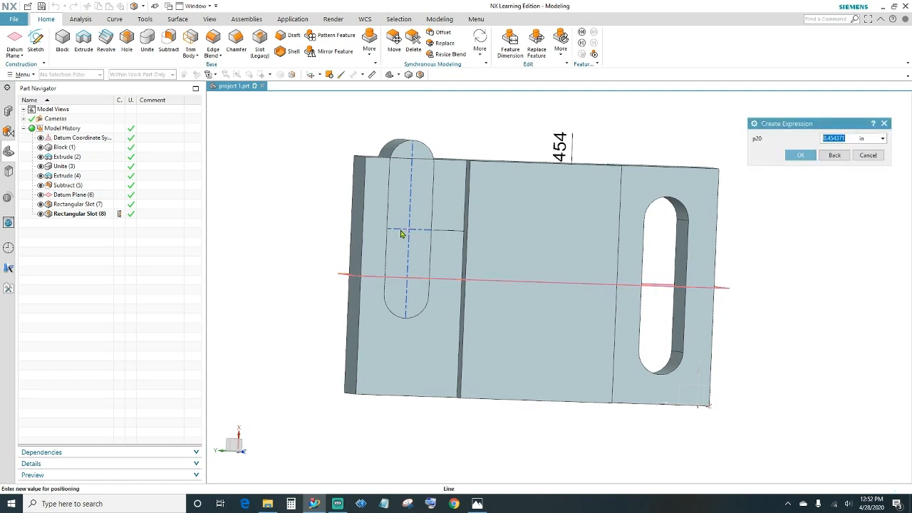
{"action": "type", "text": "0"}
{"action": "left_click", "coordinate": [786, 157]}
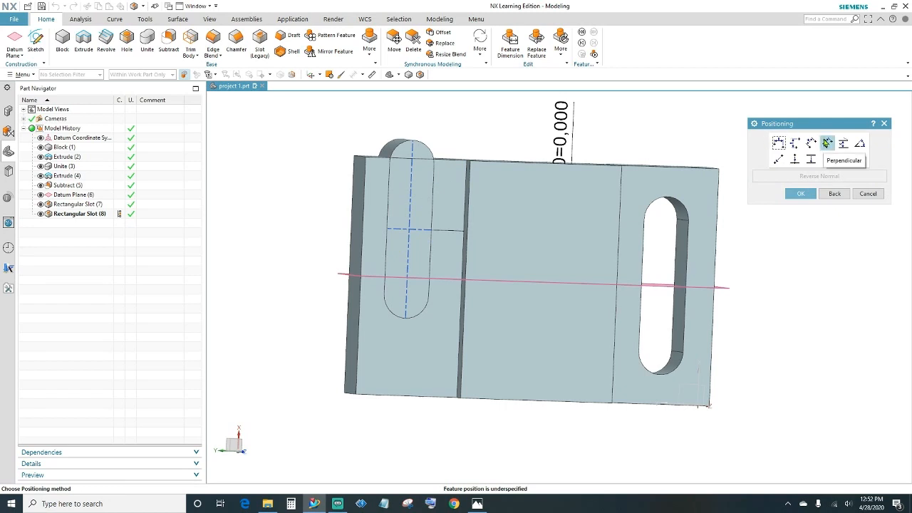
- Position the second slot's long centerline 0.5 in perpendicular from the block's outer top edge beside it and complete the slot
{"action": "left_click", "coordinate": [827, 144]}
{"action": "left_click", "coordinate": [361, 228]}
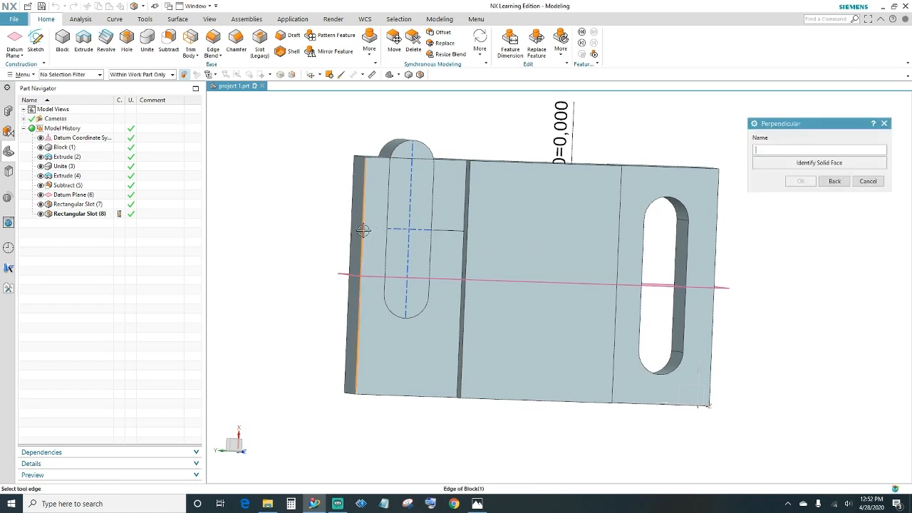
{"action": "left_click", "coordinate": [411, 206]}
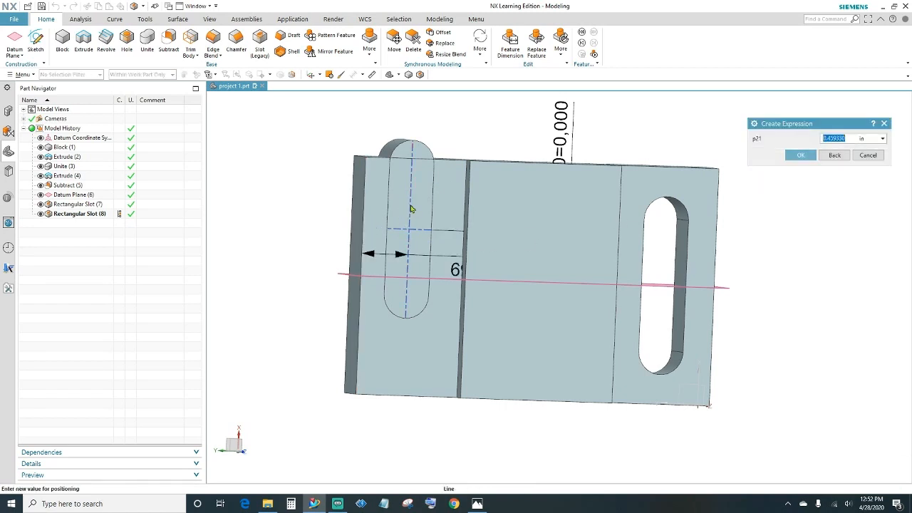
{"action": "type", "text": ".5"}
{"action": "left_click", "coordinate": [800, 155]}
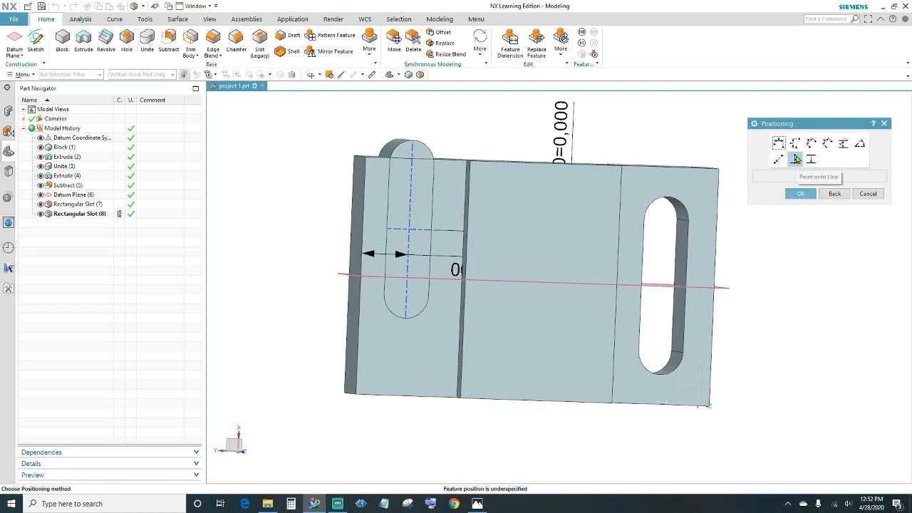
{"action": "left_click", "coordinate": [801, 195]}
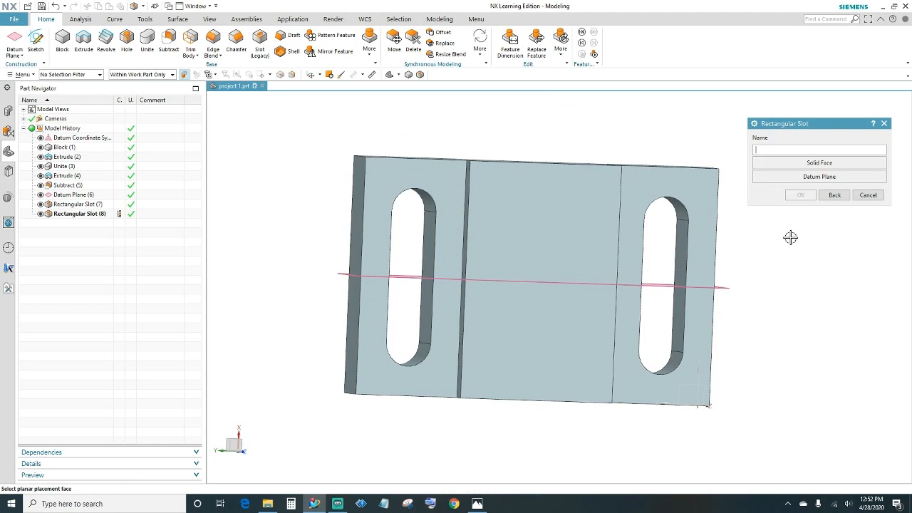
- Consult the prj2.jpg drawing and define an inferred datum plane through the origin-end slot's +X rounded end, oriented perpendicular to the slot's length
{"action": "middle_click_drag", "start_coordinate": [786, 301], "coordinate": [772, 294]}
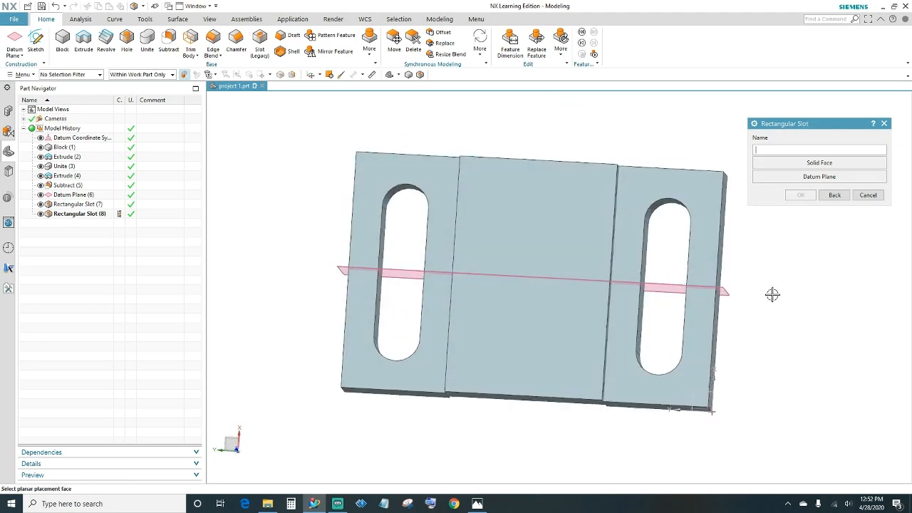
{"action": "left_click", "coordinate": [476, 505]}
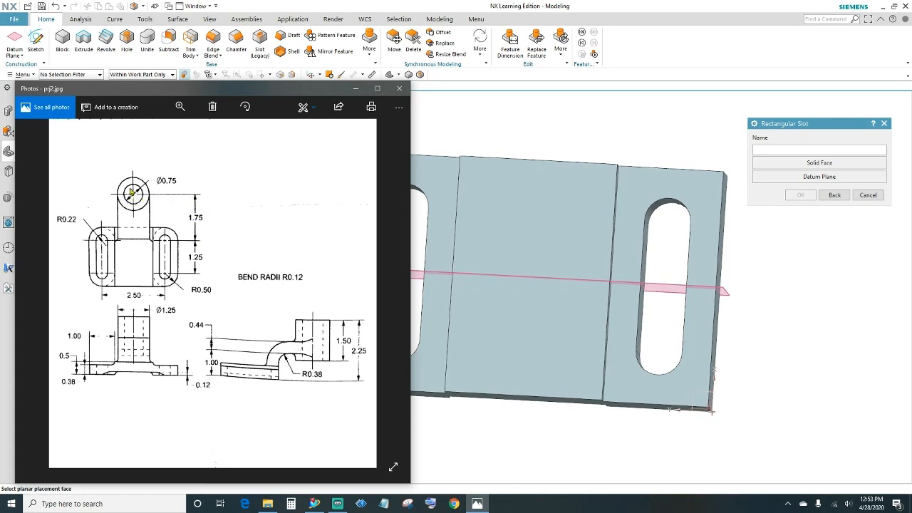
{"action": "left_click", "coordinate": [355, 88]}
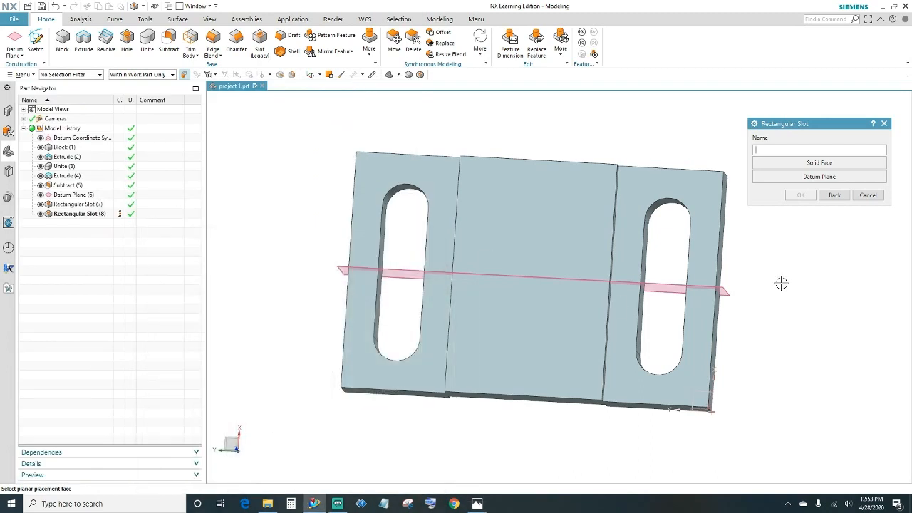
{"action": "left_click", "coordinate": [884, 123]}
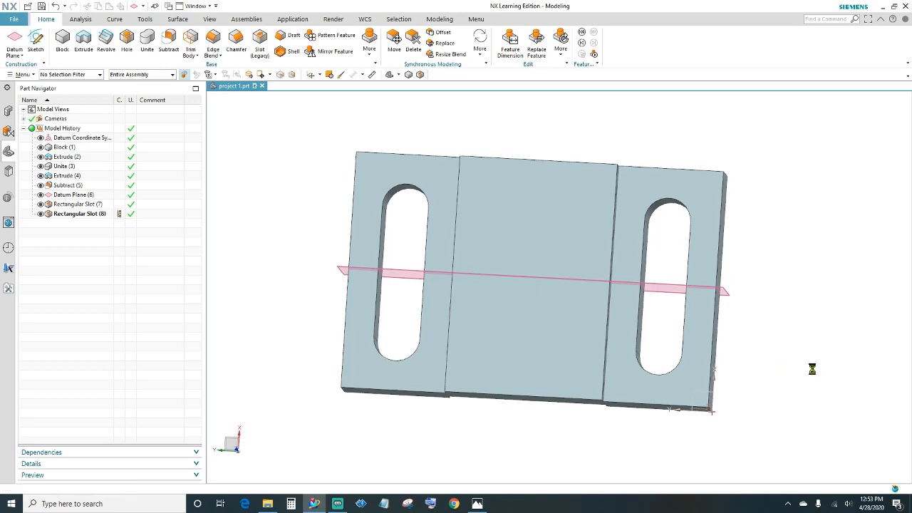
{"action": "middle_click_drag", "start_coordinate": [794, 381], "coordinate": [636, 335]}
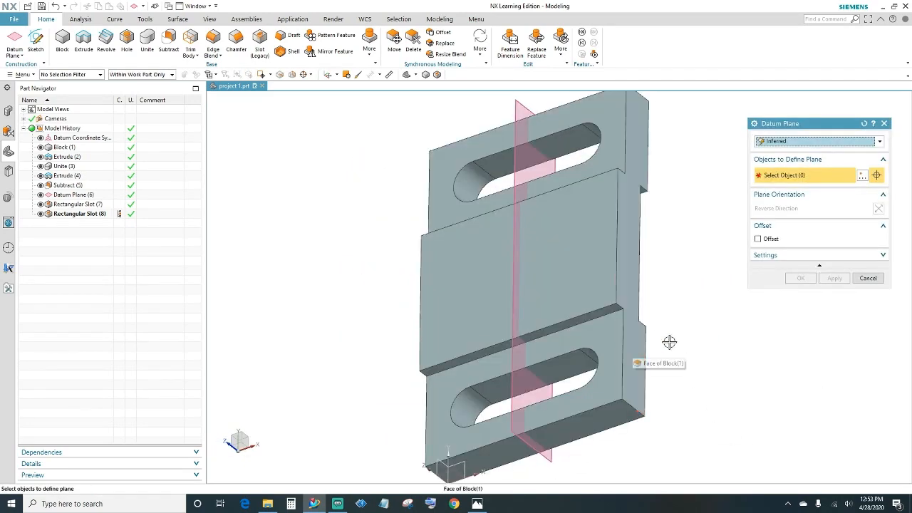
{"action": "left_click", "coordinate": [579, 367]}
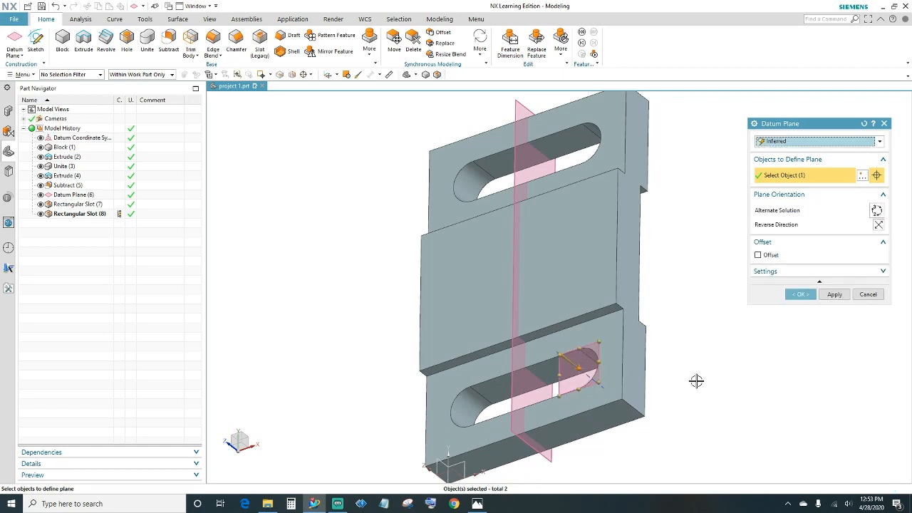
{"action": "mouse_move", "coordinate": [720, 369]}
{"action": "middle_mouse_down"}
{"action": "mouse_move", "coordinate": [702, 358]}
{"action": "mouse_move", "coordinate": [730, 358]}
{"action": "middle_mouse_up"}
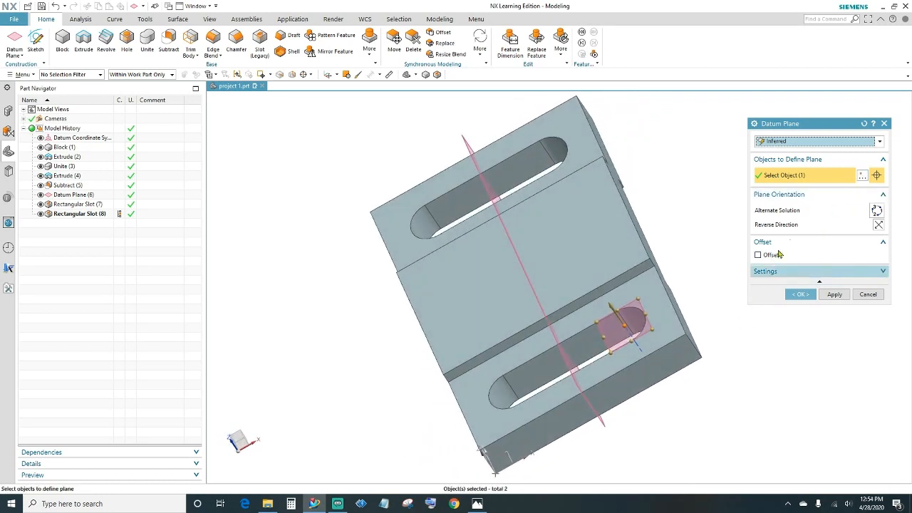
{"action": "left_click", "coordinate": [874, 225]}
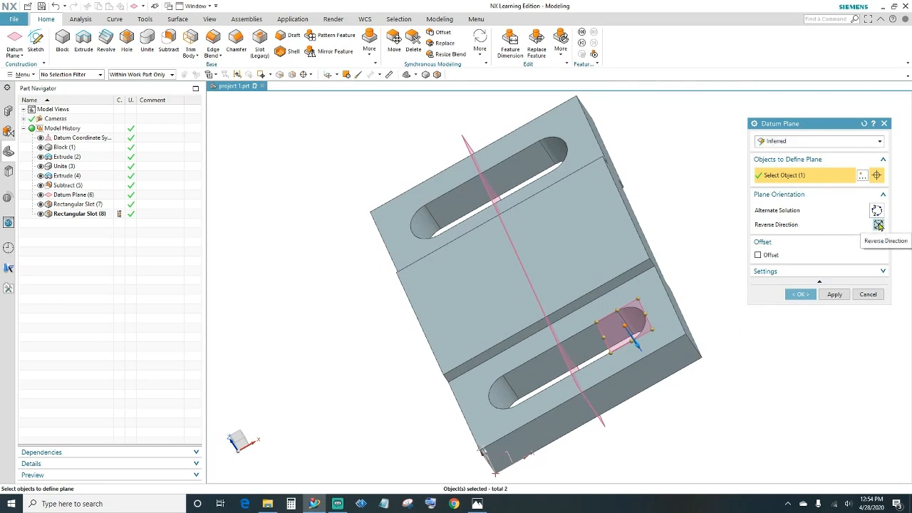
{"action": "left_click", "coordinate": [875, 210]}
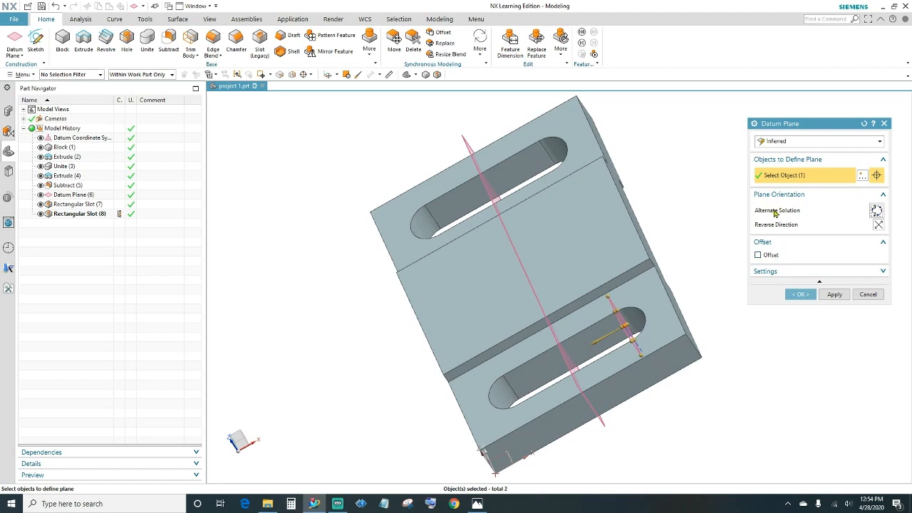
- Offset the new datum plane 1.75 in outward from the slot's rounded end, away from the block
{"action": "middle_click_drag", "start_coordinate": [721, 381], "coordinate": [714, 385]}
{"action": "left_click", "coordinate": [758, 256]}
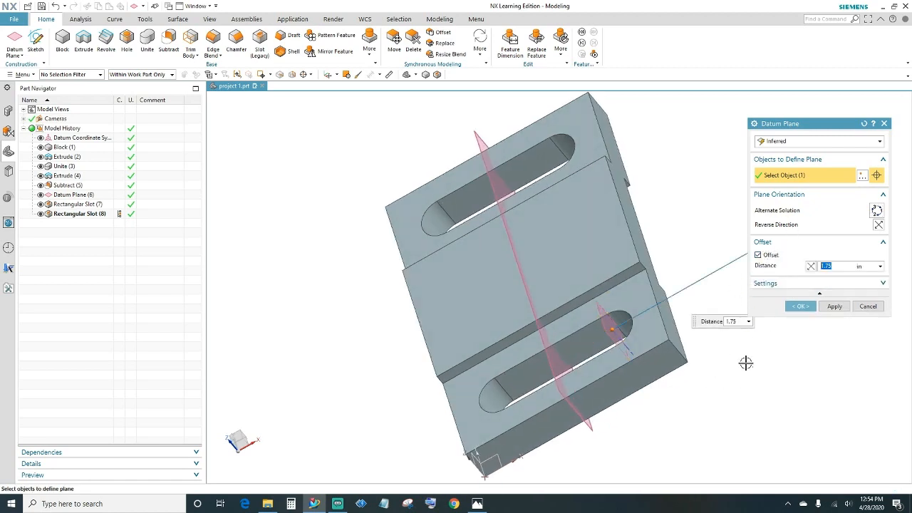
{"action": "scroll", "coordinate": [737, 382], "scroll_direction": "down", "scroll_amount": 1}
{"action": "middle_click_drag", "start_coordinate": [746, 382], "coordinate": [661, 392], "text": "shift"}
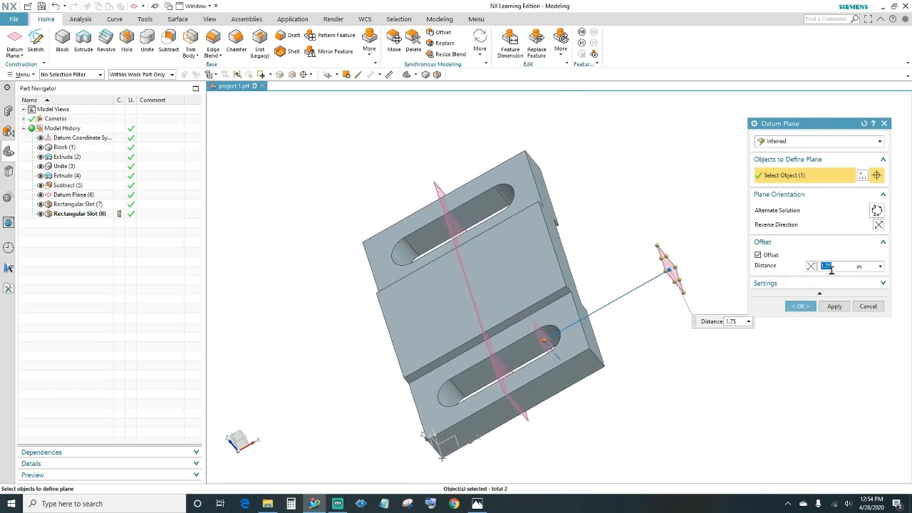
{"action": "scroll", "coordinate": [651, 362], "scroll_direction": "down", "scroll_amount": 1}
{"action": "middle_click_drag", "start_coordinate": [651, 362], "coordinate": [651, 384], "text": "shift"}
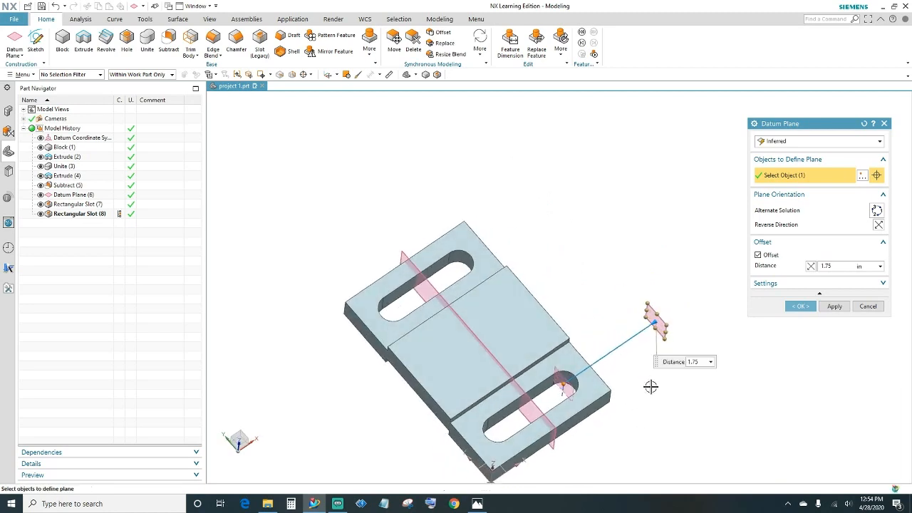
- Enlarge the offset datum plane well beyond the block's height and width, and create it
{"action": "left_click_drag", "start_coordinate": [659, 316], "coordinate": [684, 240]}
{"action": "left_click_drag", "start_coordinate": [656, 329], "coordinate": [649, 381]}
{"action": "left_click_drag", "start_coordinate": [649, 299], "coordinate": [560, 199]}
{"action": "middle_click_drag", "start_coordinate": [734, 412], "coordinate": [717, 388]}
{"action": "left_click", "coordinate": [800, 306]}
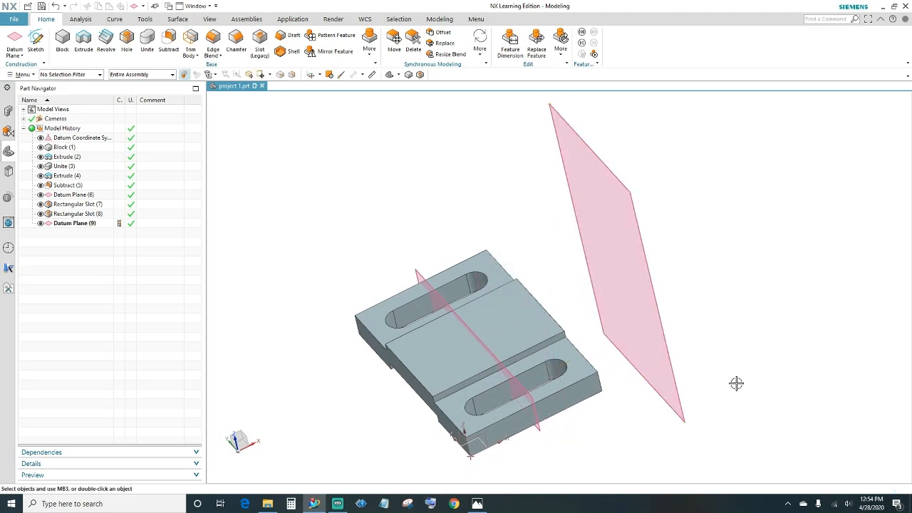
{"action": "middle_click_drag", "start_coordinate": [735, 383], "coordinate": [640, 380]}
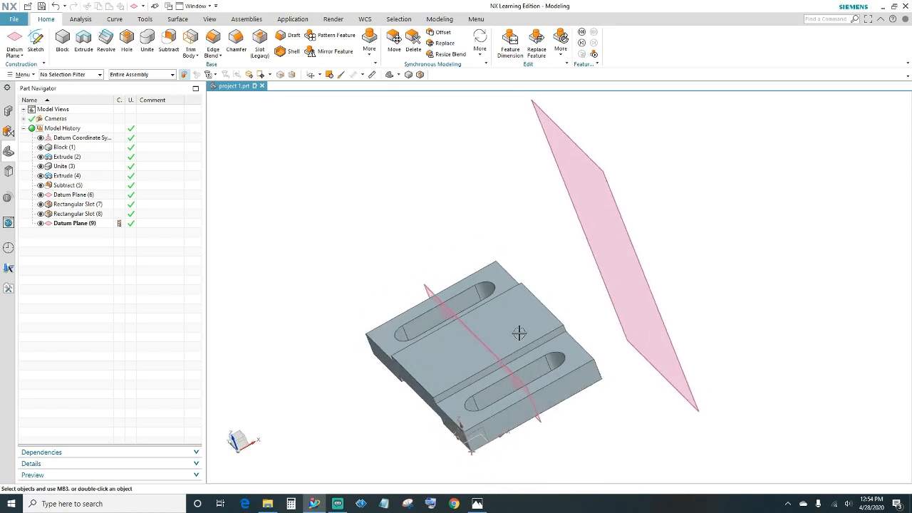
- Check the drawing's side view and extrude the raised pad's origin-side top edge upward from 0 to 1.44-.5 in
{"action": "left_click", "coordinate": [476, 504]}
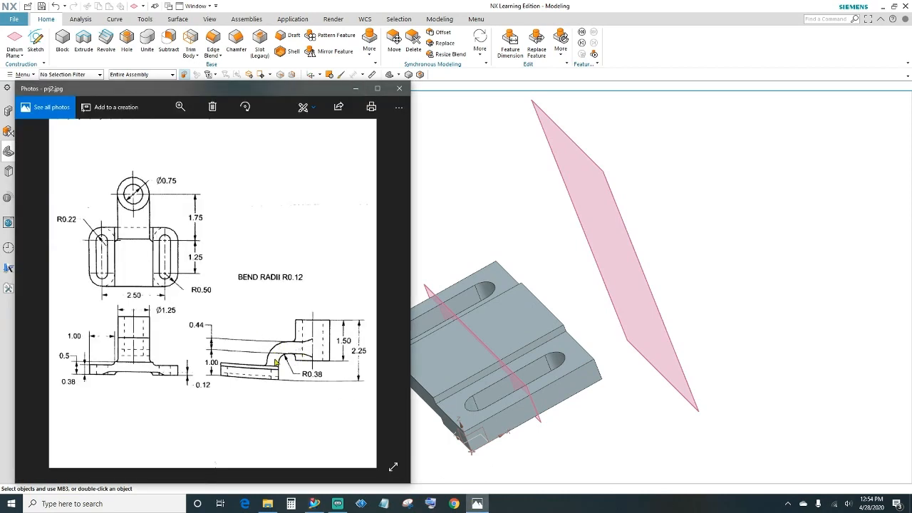
{"action": "left_click", "coordinate": [355, 86]}
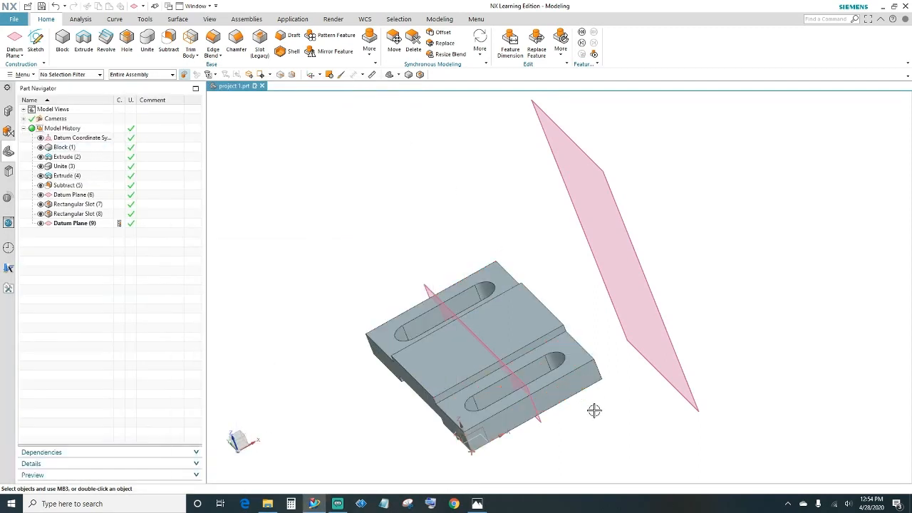
{"action": "scroll", "coordinate": [594, 411], "scroll_direction": "down", "scroll_amount": 2}
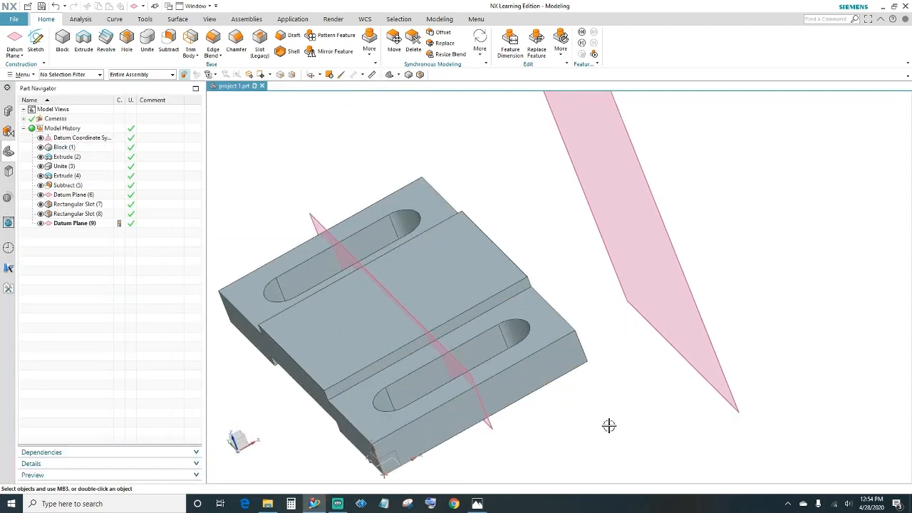
{"action": "middle_click_drag", "start_coordinate": [606, 426], "coordinate": [491, 364]}
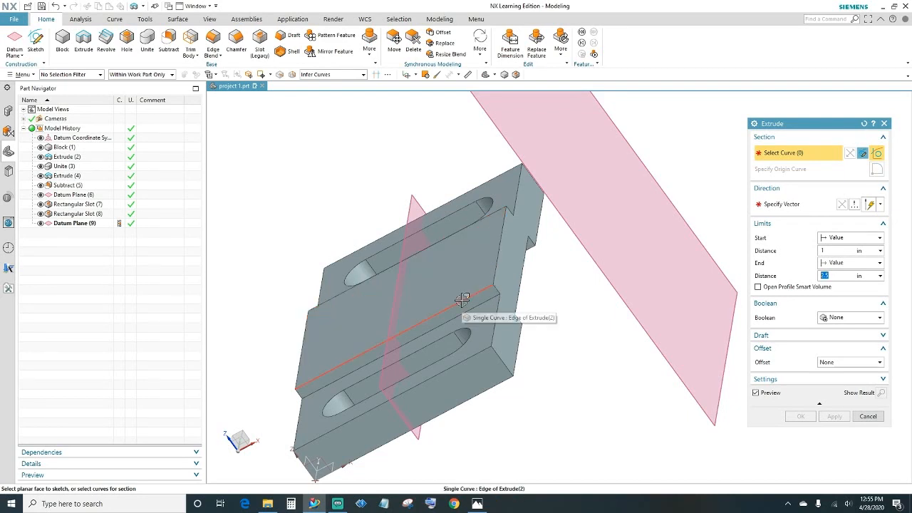
{"action": "left_click", "coordinate": [463, 299]}
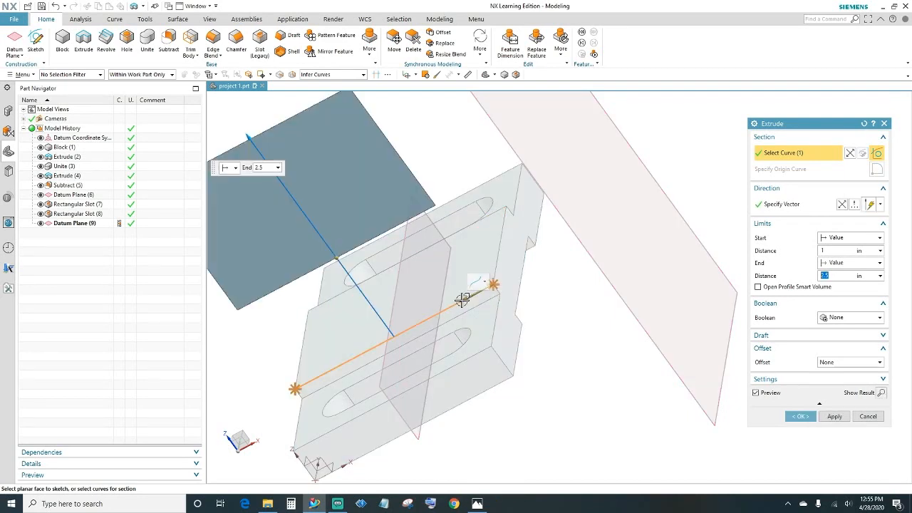
{"action": "left_click", "coordinate": [837, 250]}
{"action": "type", "text": "0"}
{"action": "key", "text": "Tab"}
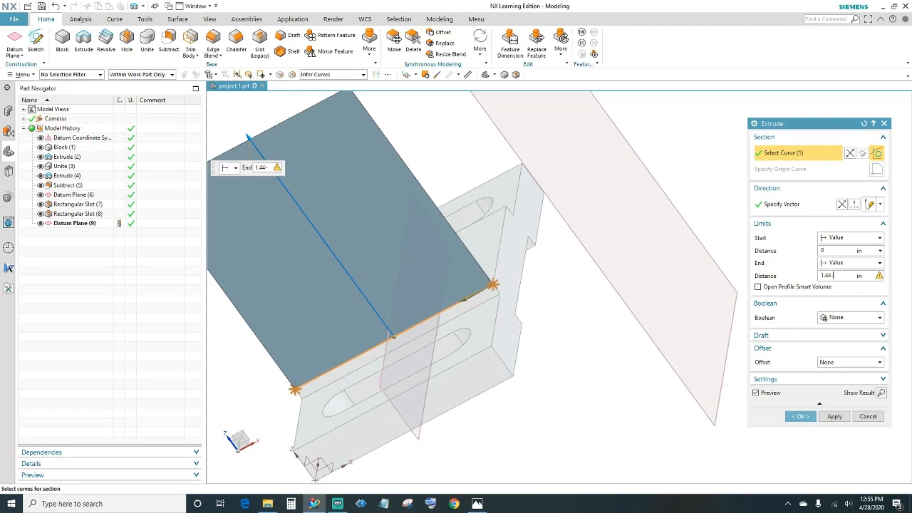
{"action": "key", "text": "Tab"}
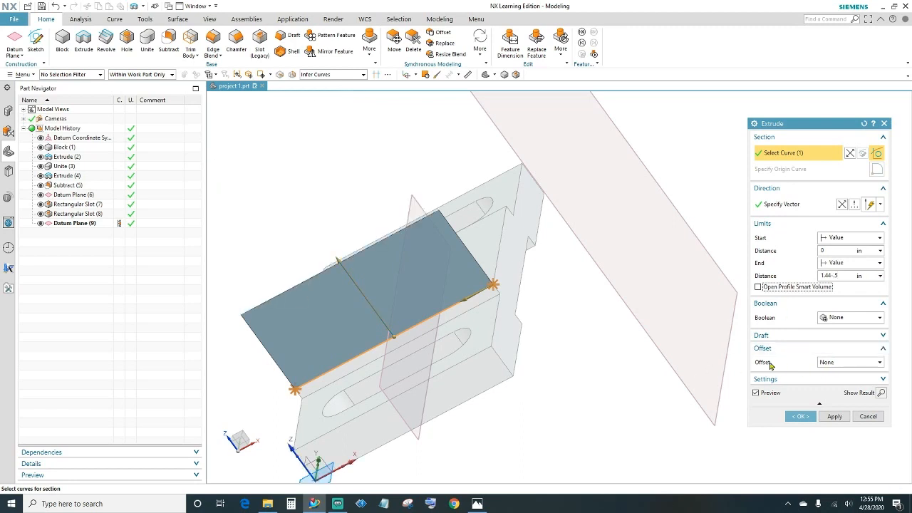
- Give the extrusion a two-sided offset and stretch its end across the raised pad to about 1.35 in
{"action": "left_click", "coordinate": [833, 361]}
{"action": "left_click", "coordinate": [832, 388]}
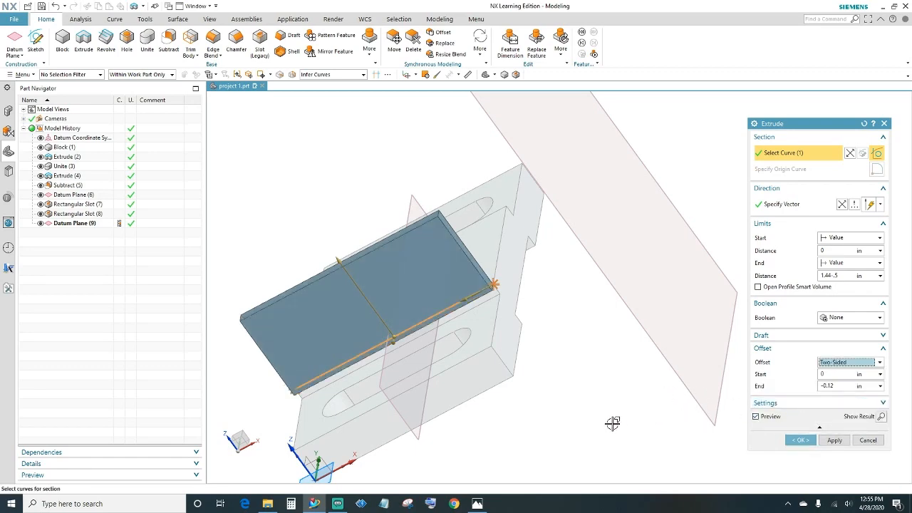
{"action": "middle_click_drag", "start_coordinate": [612, 423], "coordinate": [676, 418]}
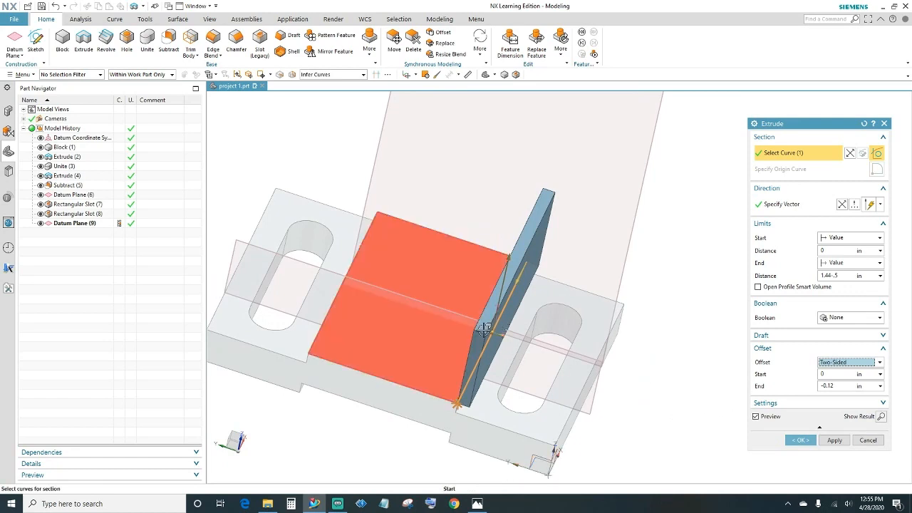
{"action": "left_click_drag", "start_coordinate": [495, 329], "coordinate": [350, 288]}
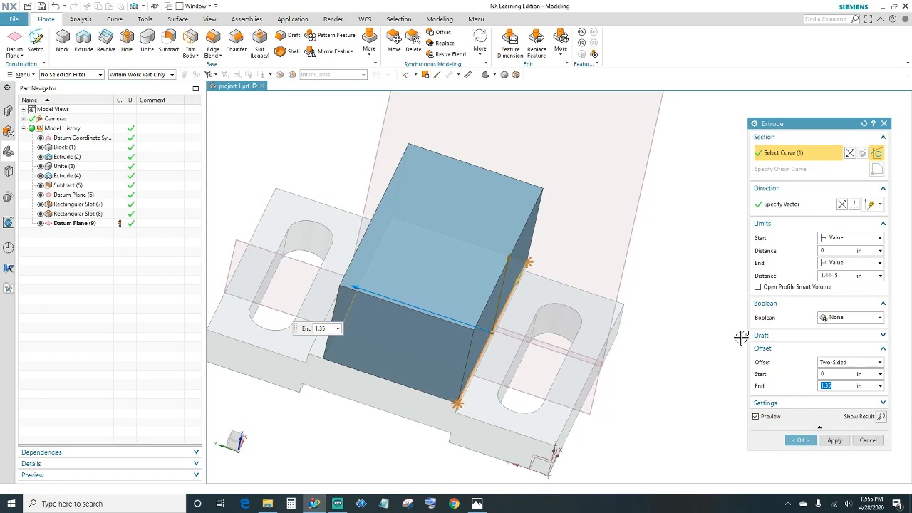
- Set the extrusion's two-sided offset to start at .12 in and end at 1.5-.12 in
{"action": "left_click", "coordinate": [842, 375]}
{"action": "key", "text": "Tab"}
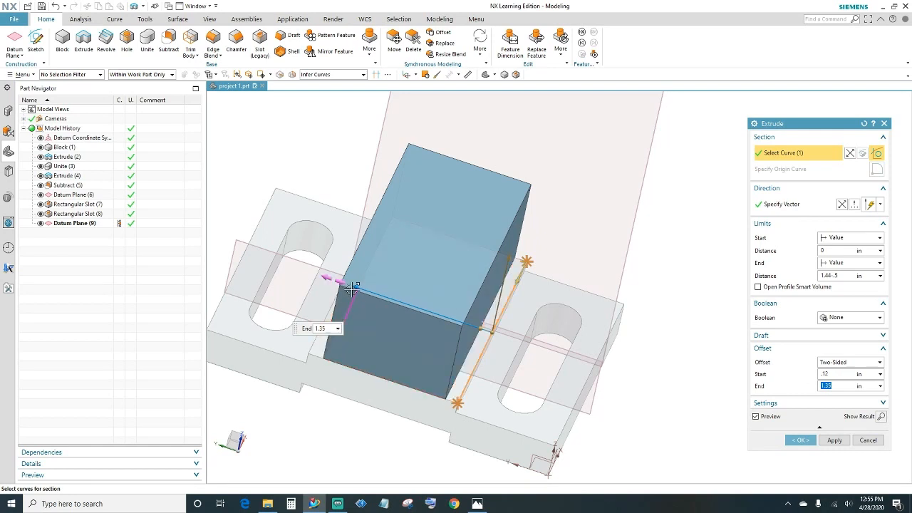
{"action": "left_click_drag", "start_coordinate": [346, 285], "coordinate": [339, 283]}
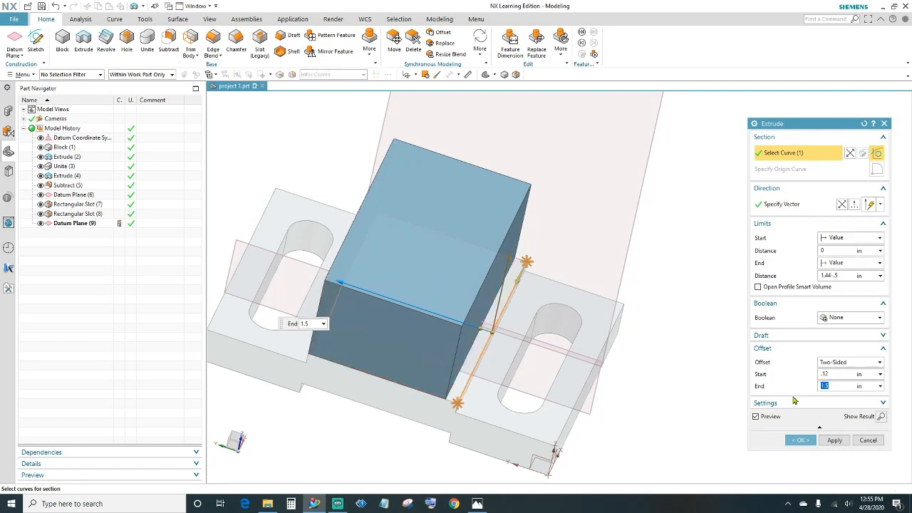
{"action": "left_click", "coordinate": [837, 385]}
{"action": "key", "text": "Tab"}
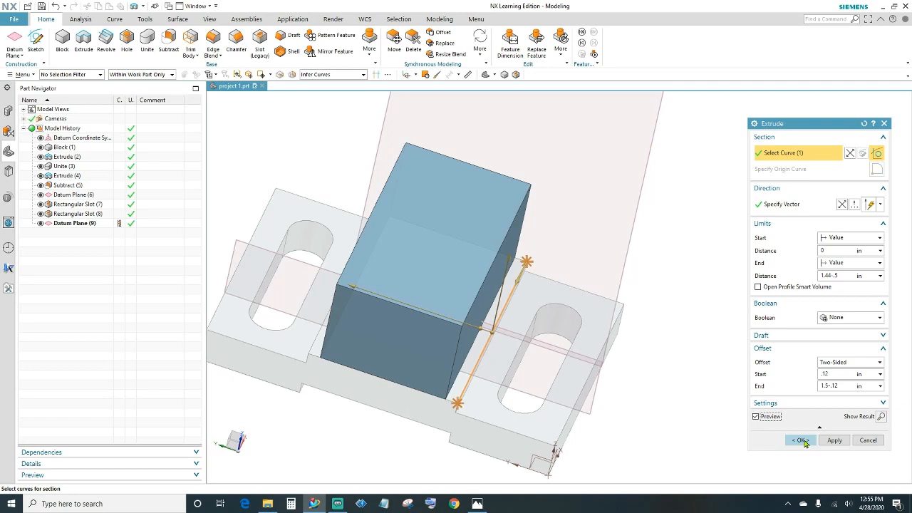
- Create the upright extrusion as a separate body and check its extent on the raised pad
{"action": "left_click", "coordinate": [800, 441]}
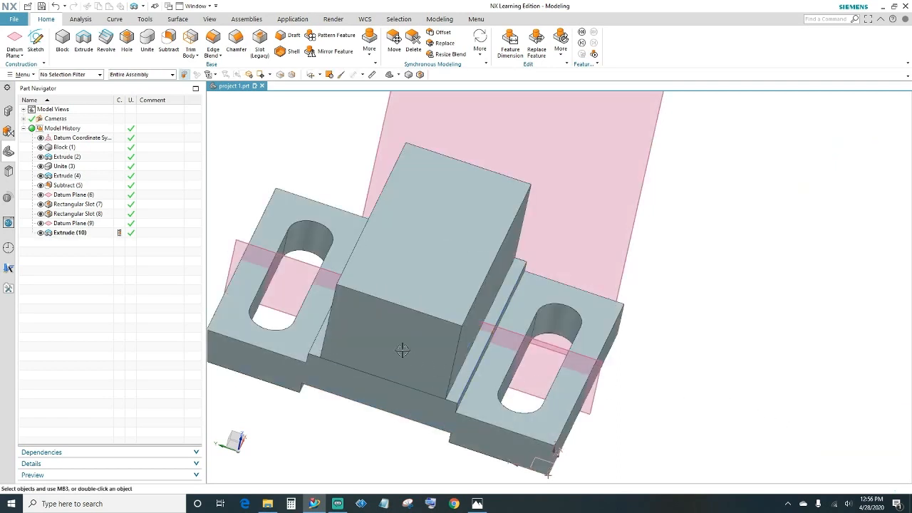
{"action": "left_click", "coordinate": [475, 185]}
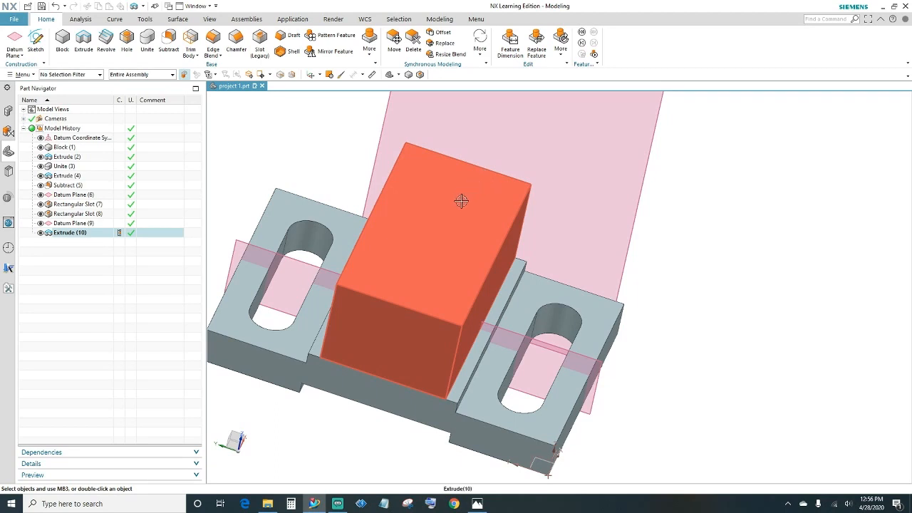
{"action": "key", "text": "Escape"}
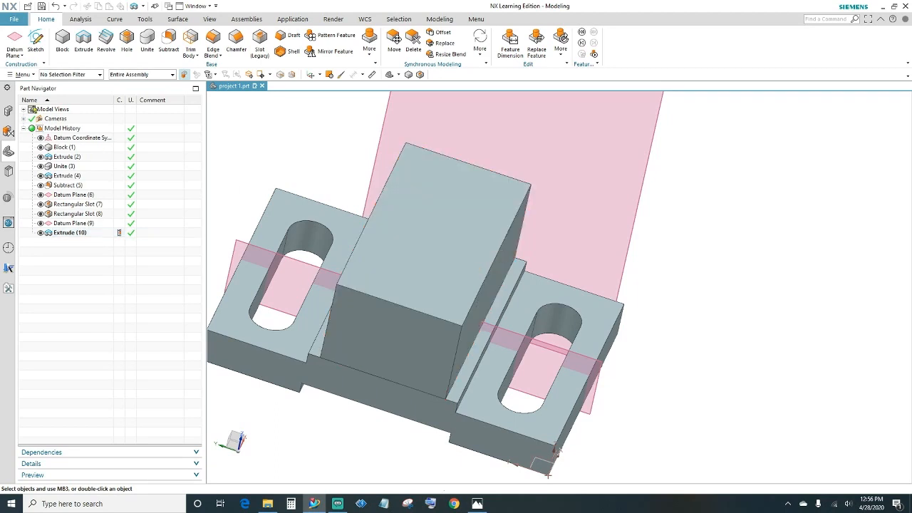
- Offset the upright block's origin-side face inward by 1.81 in, reversing the offset direction to thin the block
{"action": "left_click", "coordinate": [29, 75]}
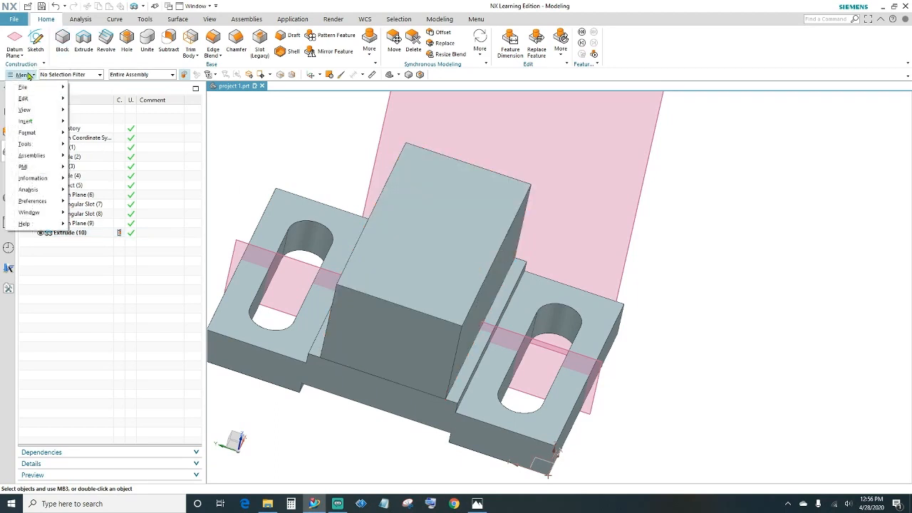
{"action": "mouse_move", "coordinate": [40, 129]}
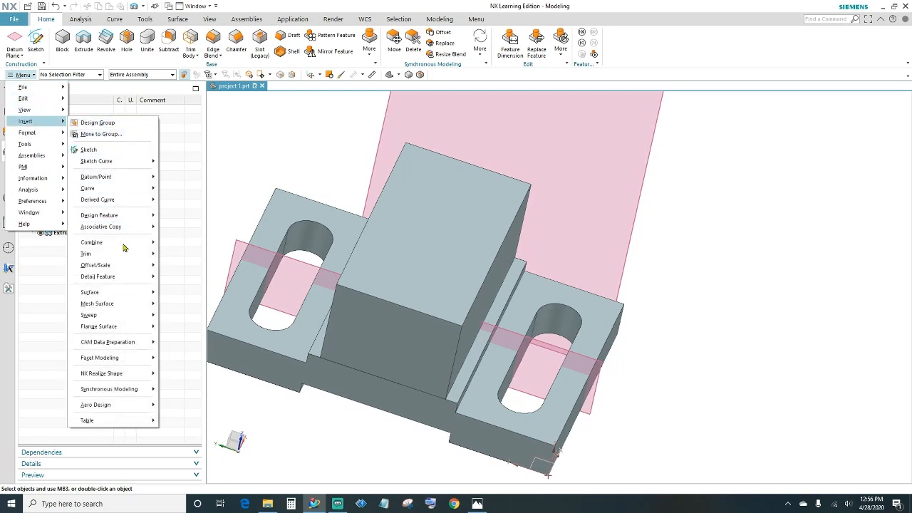
{"action": "mouse_move", "coordinate": [122, 265]}
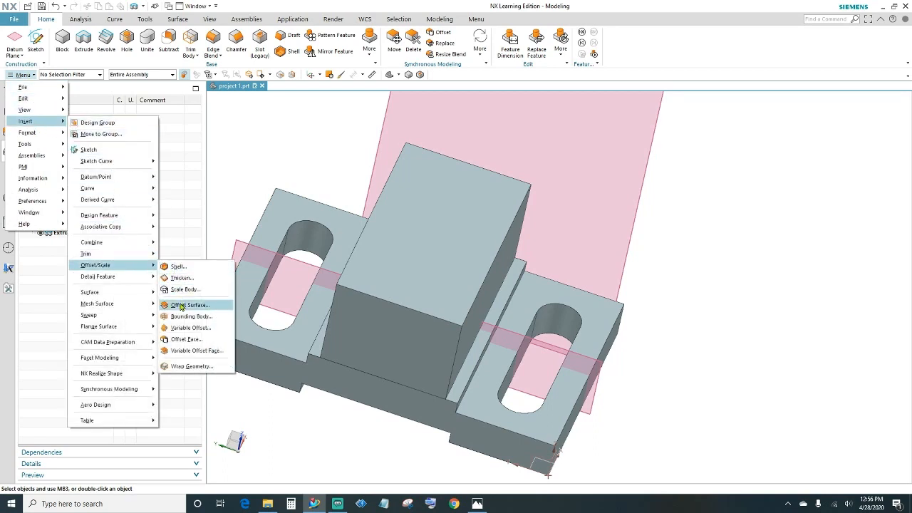
{"action": "left_click", "coordinate": [183, 339]}
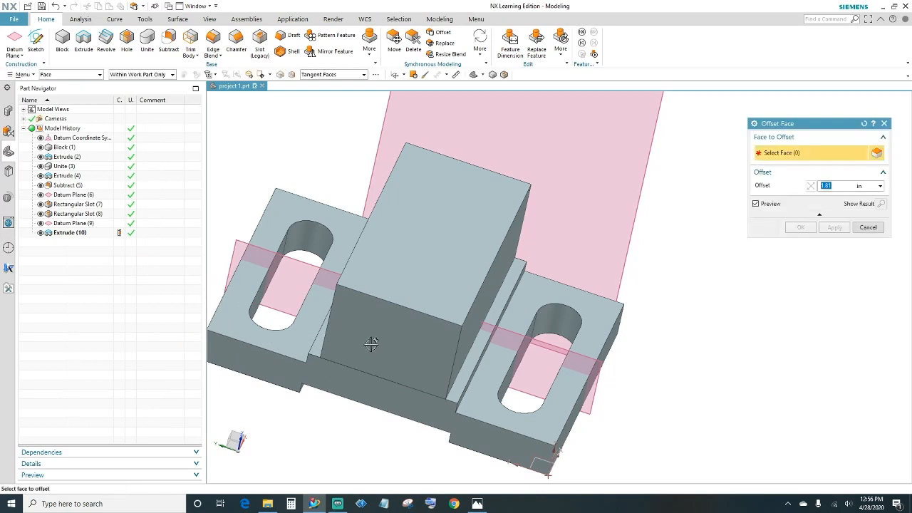
{"action": "left_click", "coordinate": [390, 332]}
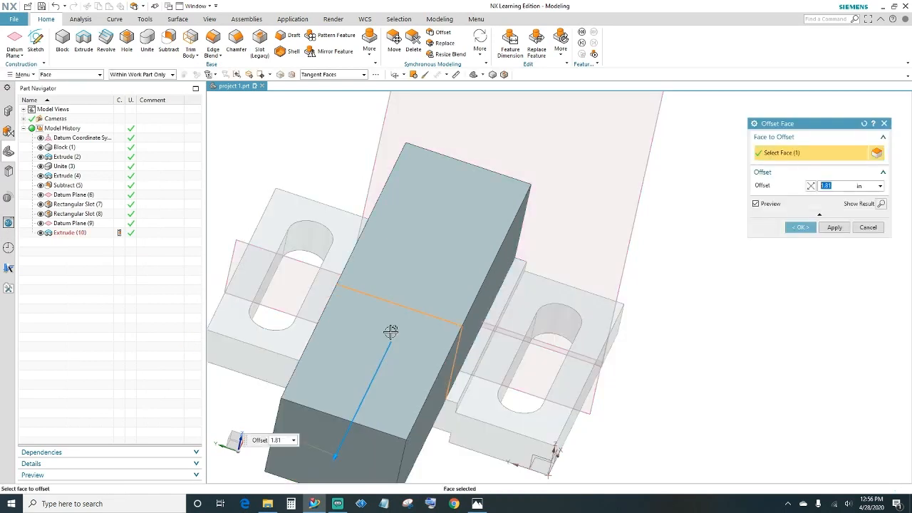
{"action": "double_click", "coordinate": [331, 461]}
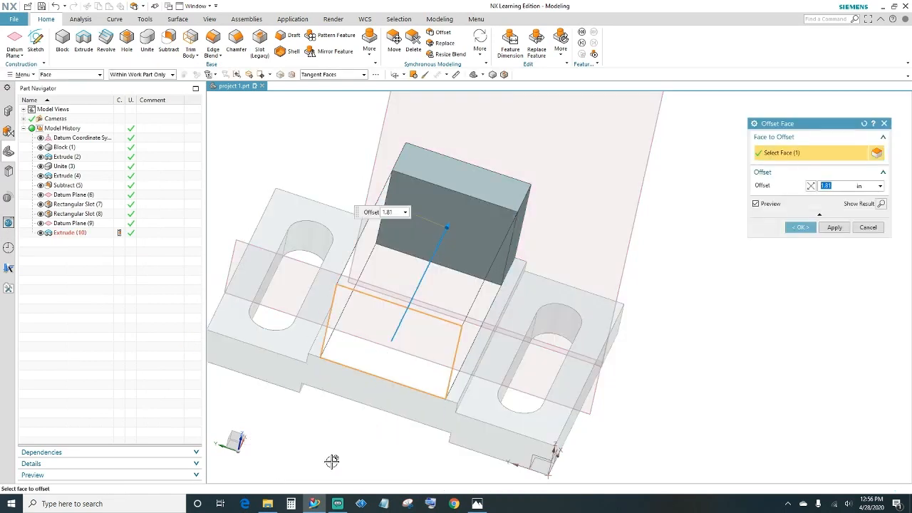
{"action": "middle_click_drag", "start_coordinate": [724, 344], "coordinate": [665, 337]}
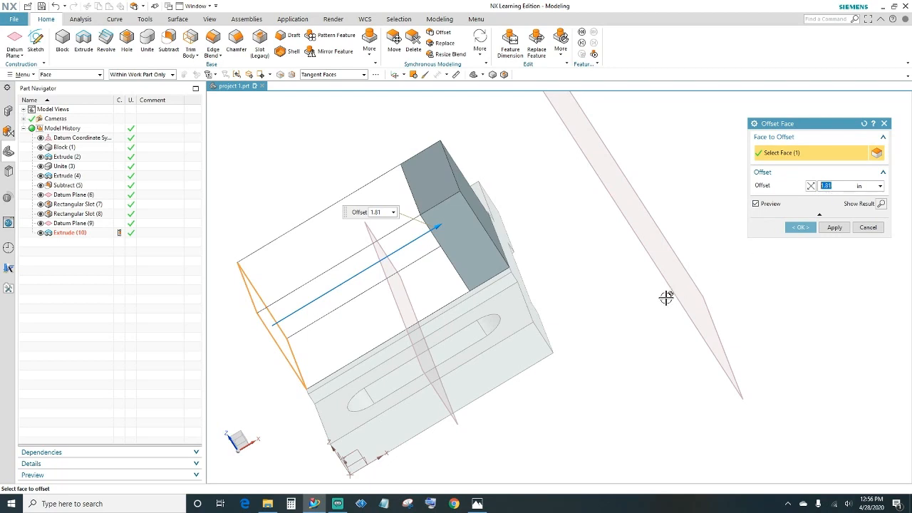
{"action": "left_click", "coordinate": [800, 227]}
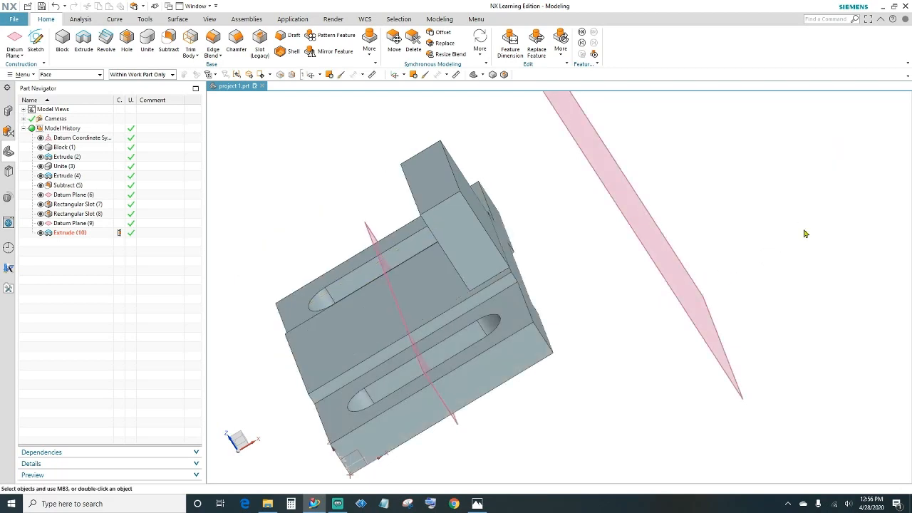
- Unite the slotted base as target with the thinned upright block as tool
{"action": "mouse_move", "coordinate": [592, 380]}
{"action": "middle_mouse_down"}
{"action": "mouse_move", "coordinate": [571, 369]}
{"action": "mouse_move", "coordinate": [595, 385]}
{"action": "middle_mouse_up"}
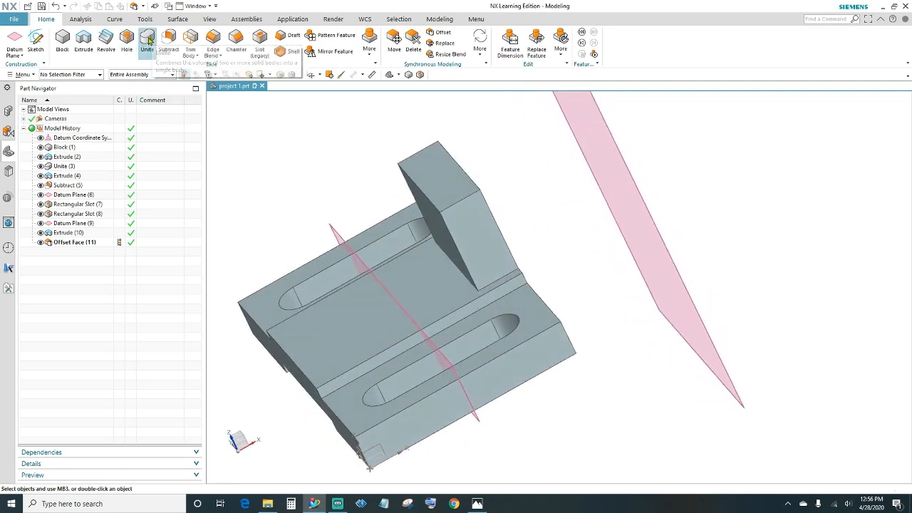
{"action": "left_click", "coordinate": [148, 41]}
{"action": "left_click", "coordinate": [428, 309]}
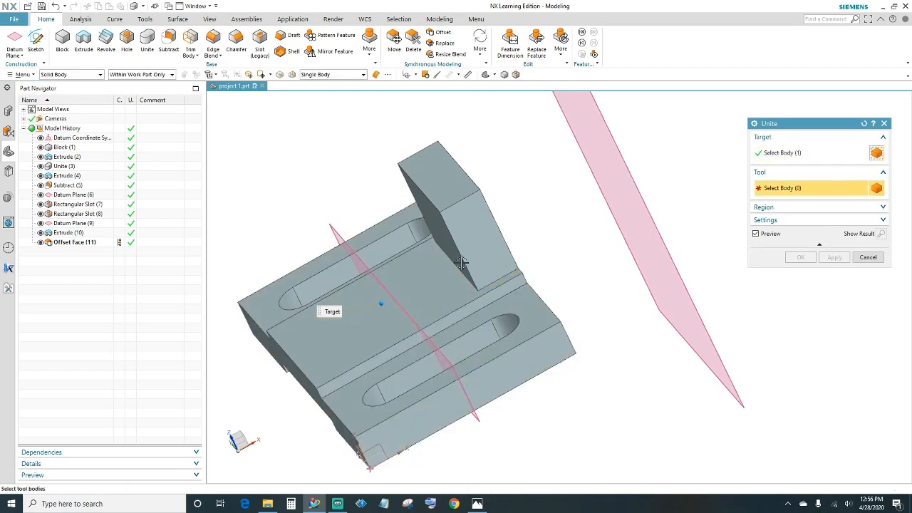
{"action": "left_click", "coordinate": [470, 225]}
{"action": "left_click", "coordinate": [799, 257]}
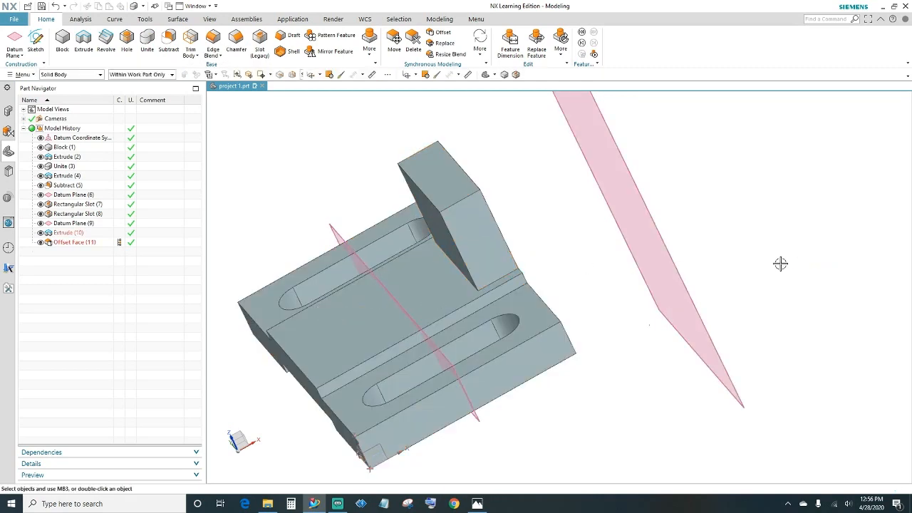
- Set up an extrusion of the upright's origin-side top edge along the XC-axis
{"action": "middle_click_drag", "start_coordinate": [609, 376], "coordinate": [633, 382]}
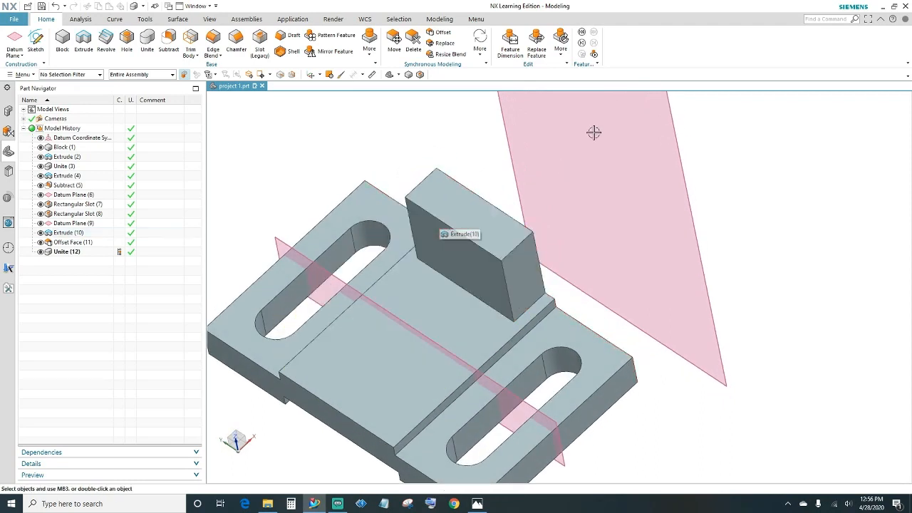
{"action": "left_click", "coordinate": [84, 39]}
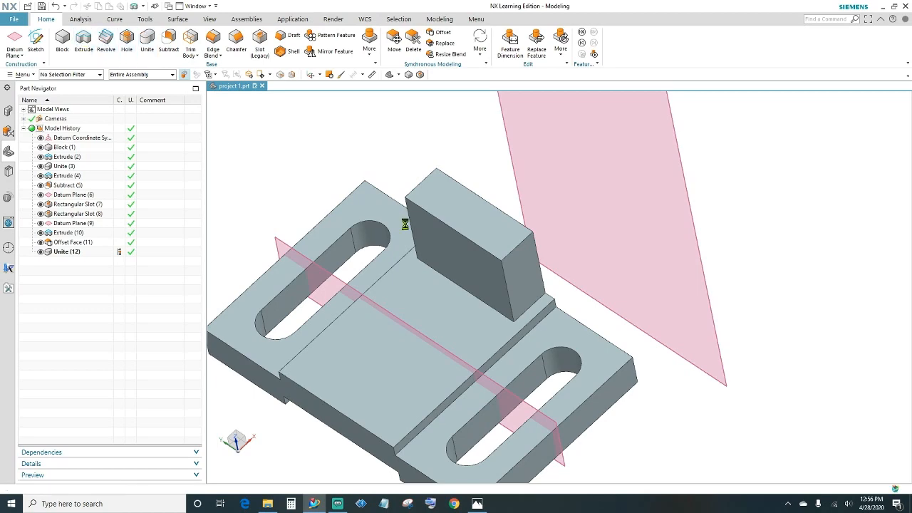
{"action": "left_click", "coordinate": [453, 227]}
{"action": "middle_click_drag", "start_coordinate": [641, 407], "coordinate": [614, 387]}
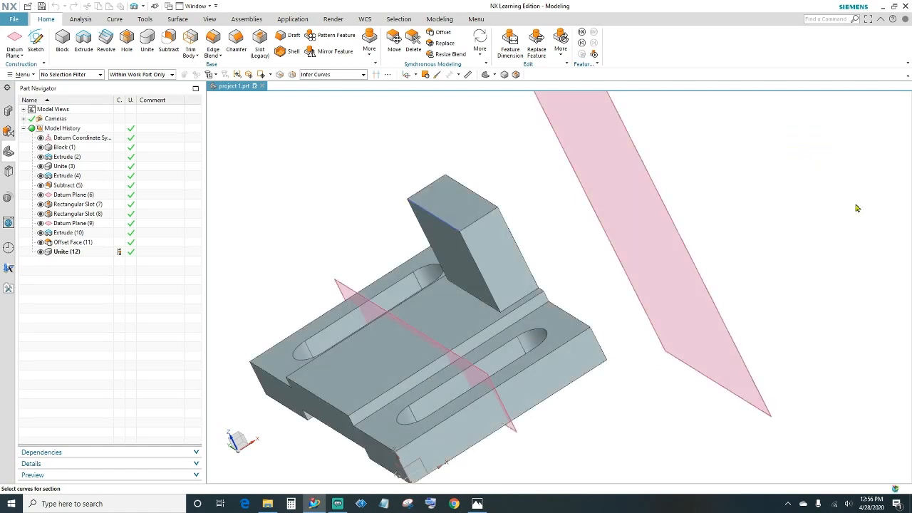
{"action": "left_click", "coordinate": [855, 205]}
{"action": "left_click", "coordinate": [815, 141]}
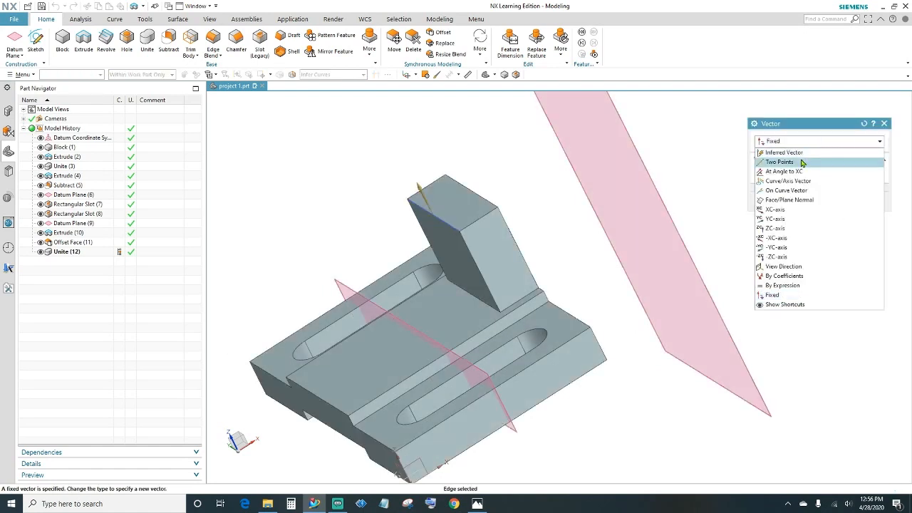
{"action": "left_click", "coordinate": [781, 211]}
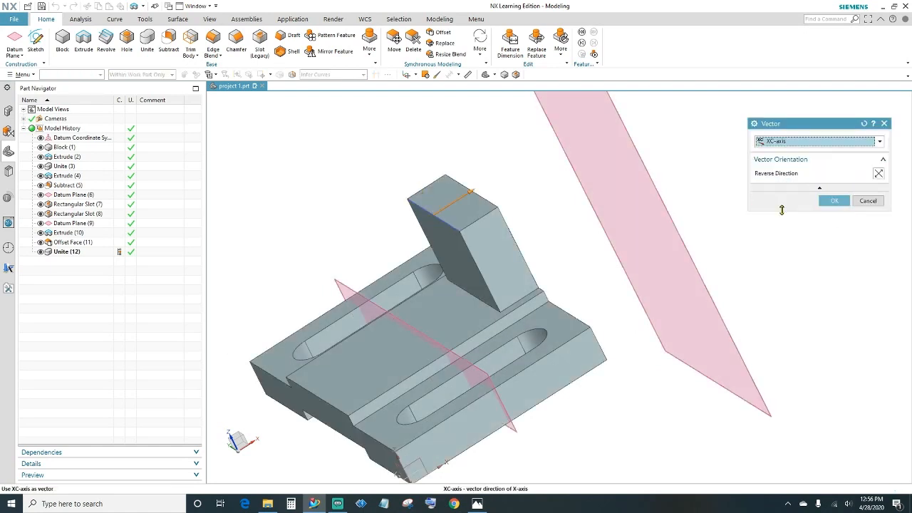
{"action": "left_click", "coordinate": [833, 203]}
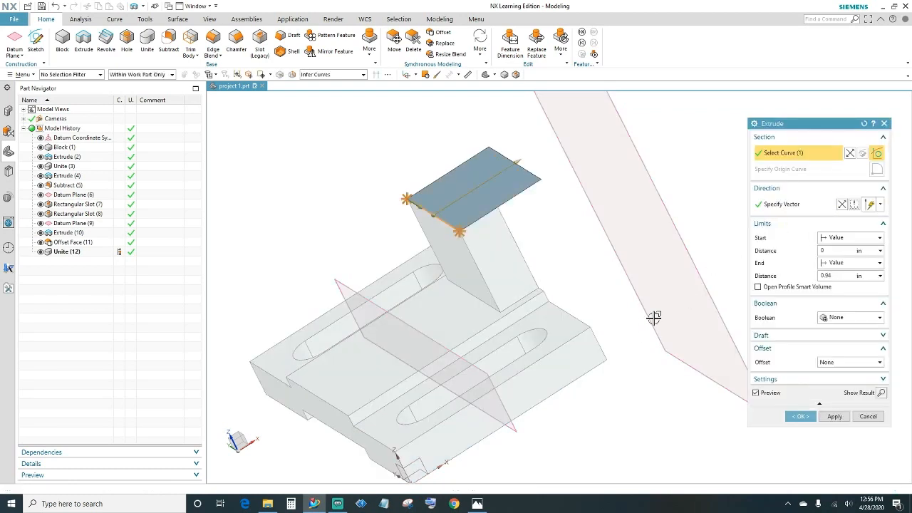
- End the extrusion with Until Selected at the large offset datum plane beyond the base
{"action": "scroll", "coordinate": [641, 346], "scroll_direction": "down", "scroll_amount": 2}
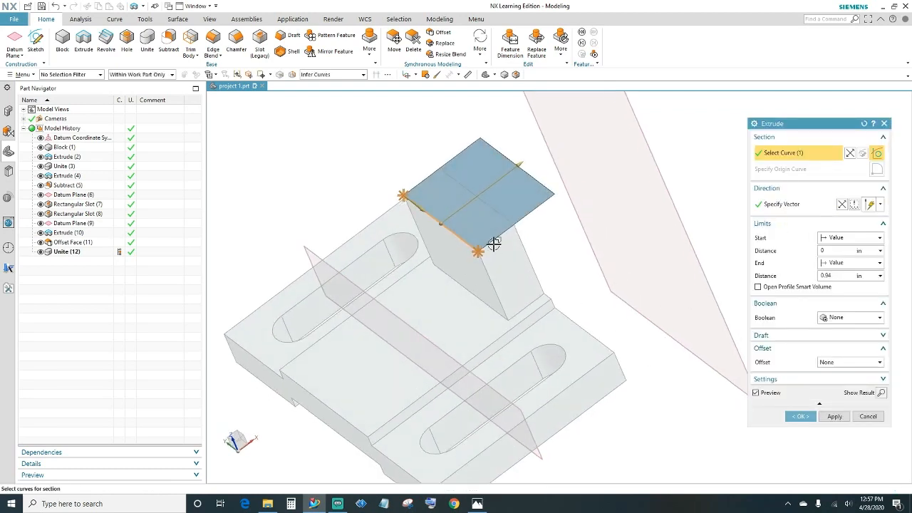
{"action": "left_click", "coordinate": [850, 263]}
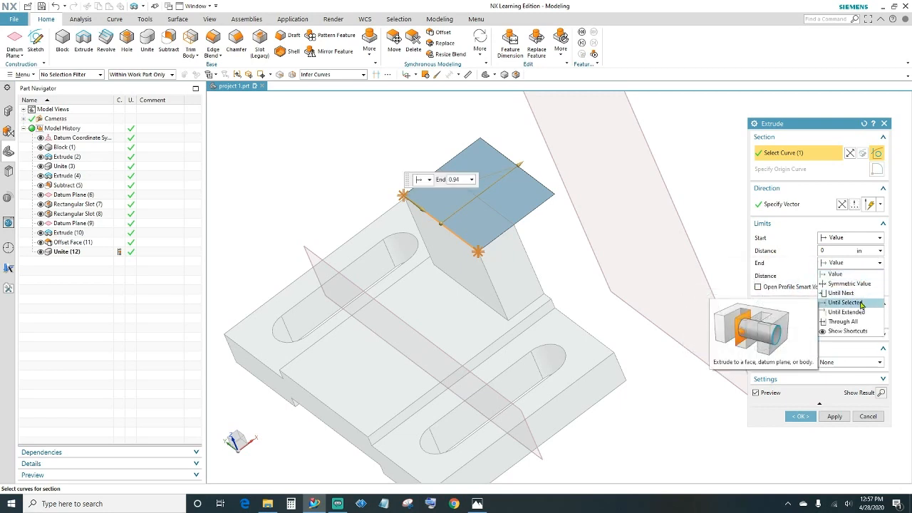
{"action": "left_click", "coordinate": [846, 302]}
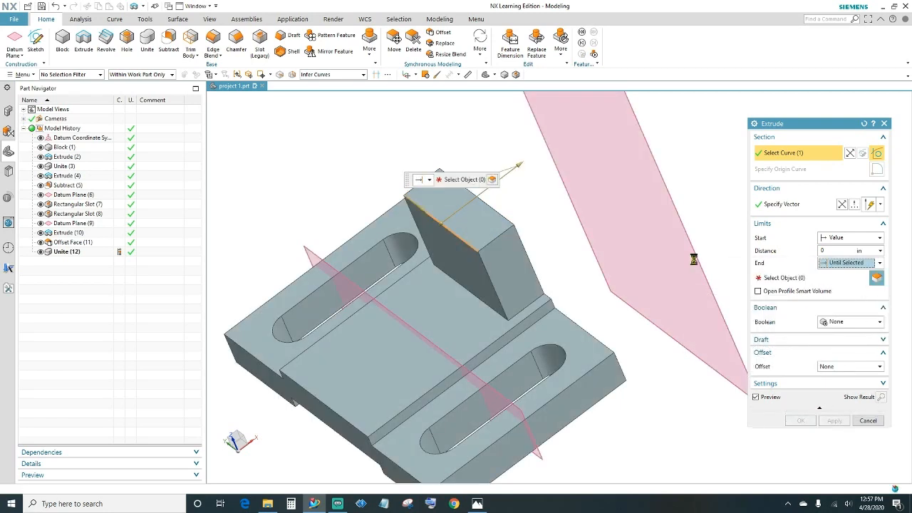
{"action": "left_click", "coordinate": [645, 137]}
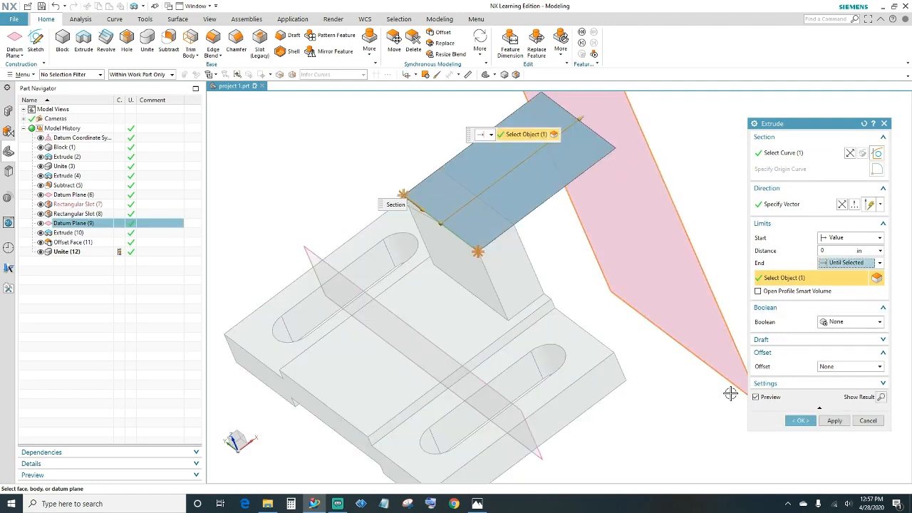
{"action": "middle_click_drag", "start_coordinate": [730, 393], "coordinate": [718, 377]}
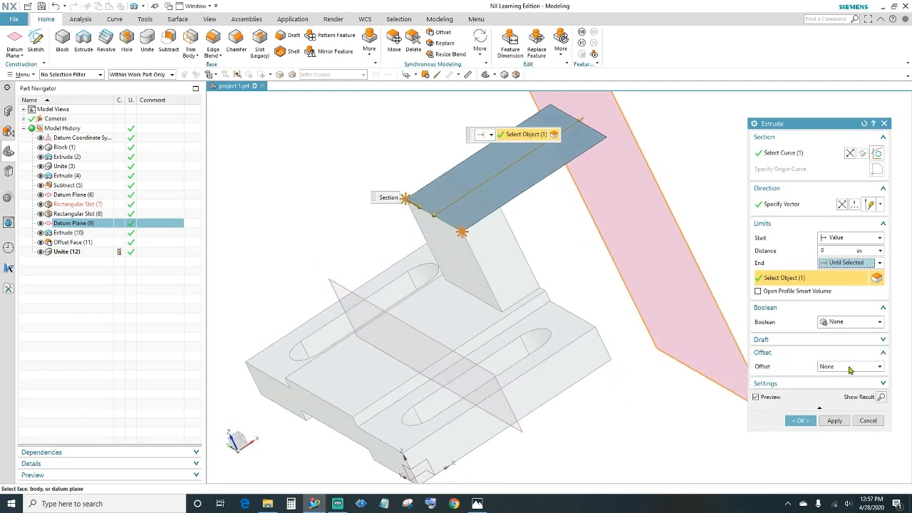
- Give the arm extrusion a two-sided offset starting at 0 and ending about 0.4 in downward, and create it
{"action": "left_click", "coordinate": [849, 367]}
{"action": "left_click", "coordinate": [833, 390]}
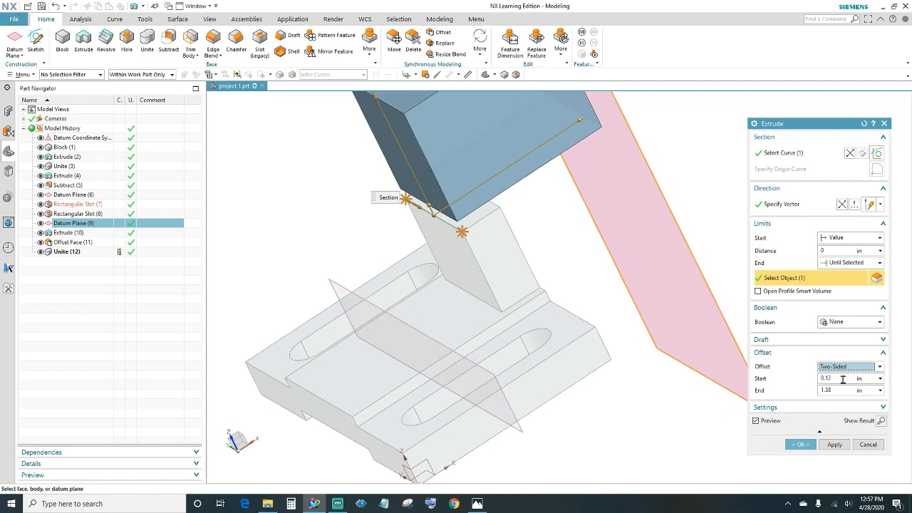
{"action": "left_click", "coordinate": [843, 379]}
{"action": "key", "text": "Tab"}
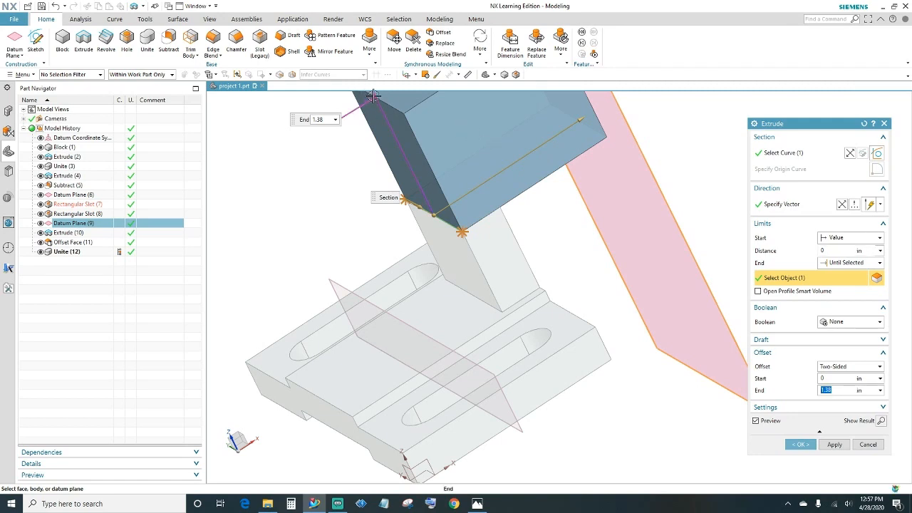
{"action": "left_click_drag", "start_coordinate": [373, 96], "coordinate": [468, 234]}
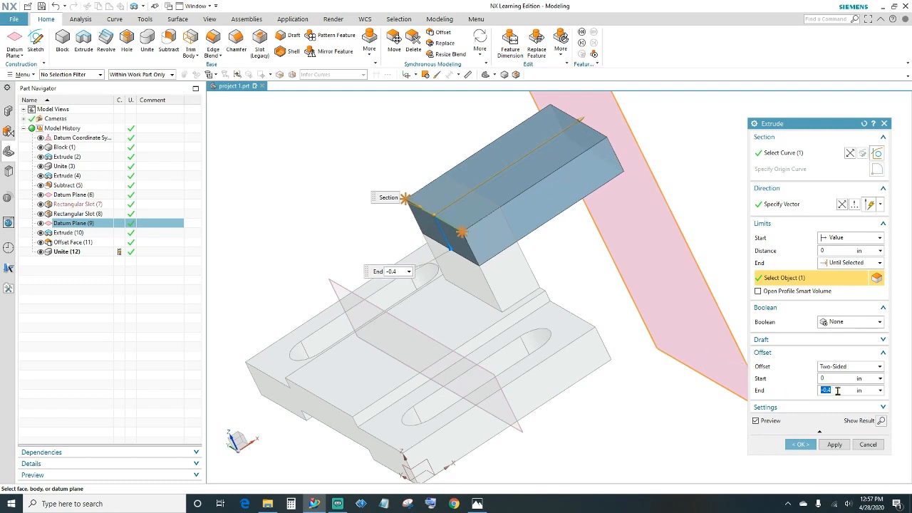
{"action": "left_click", "coordinate": [800, 444]}
- Unite the base and upright body with the extruded horizontal arm
{"action": "middle_click_drag", "start_coordinate": [596, 379], "coordinate": [584, 404]}
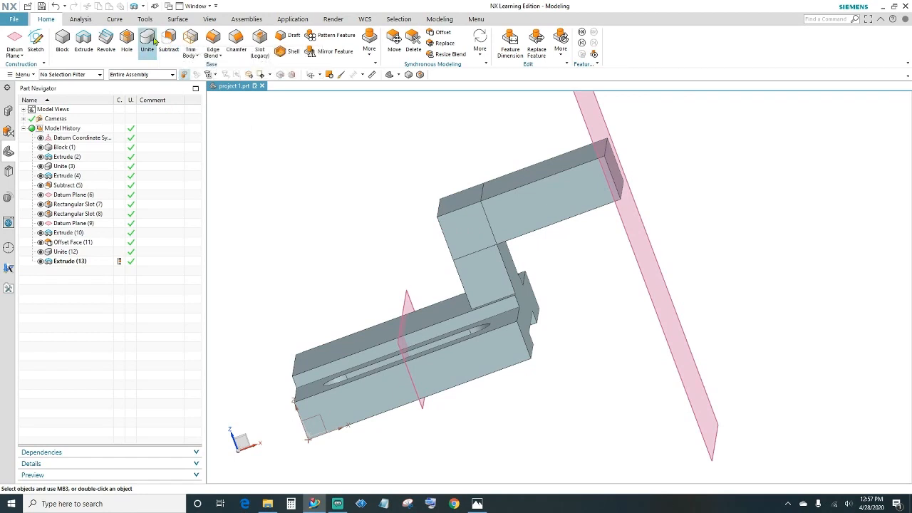
{"action": "left_click", "coordinate": [489, 271]}
{"action": "left_click", "coordinate": [525, 214]}
{"action": "left_click", "coordinate": [799, 257]}
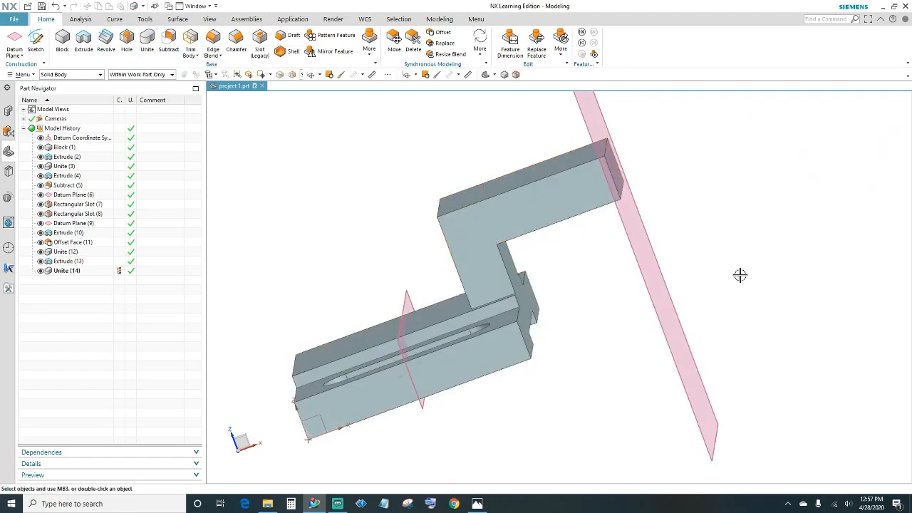
- Check the arm's bend radius in the drawing and blend the inner edge between the upright and the arm's underside at 0.38 in
{"action": "mouse_move", "coordinate": [604, 330]}
{"action": "middle_mouse_down"}
{"action": "mouse_move", "coordinate": [614, 342]}
{"action": "mouse_move", "coordinate": [603, 330]}
{"action": "middle_mouse_up"}
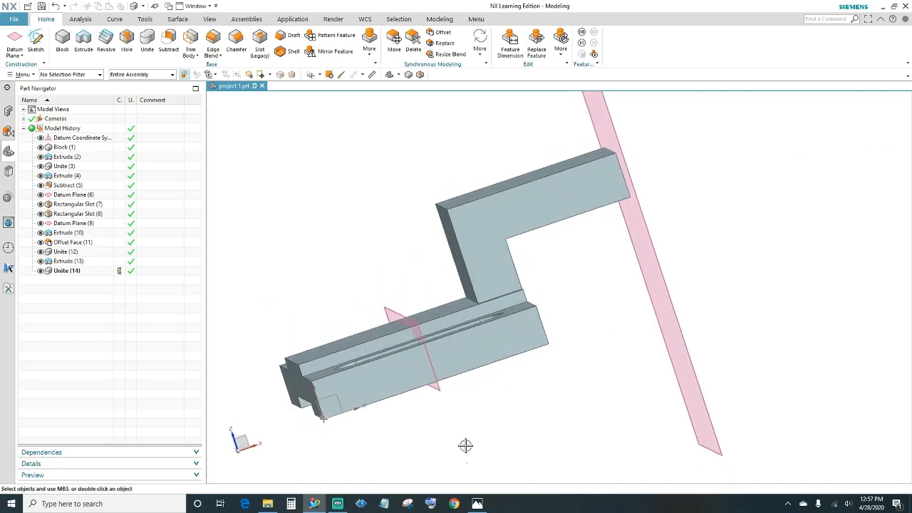
{"action": "left_click", "coordinate": [477, 503]}
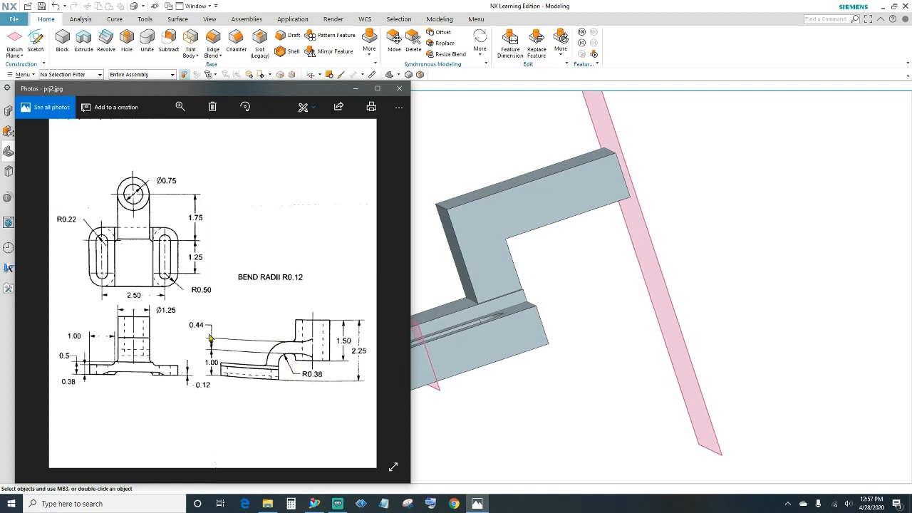
{"action": "left_click", "coordinate": [355, 89]}
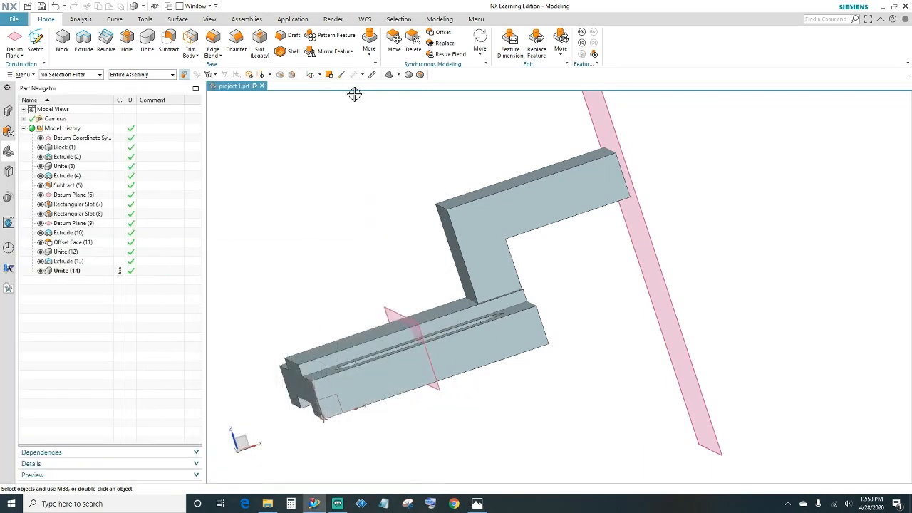
{"action": "left_click", "coordinate": [212, 40]}
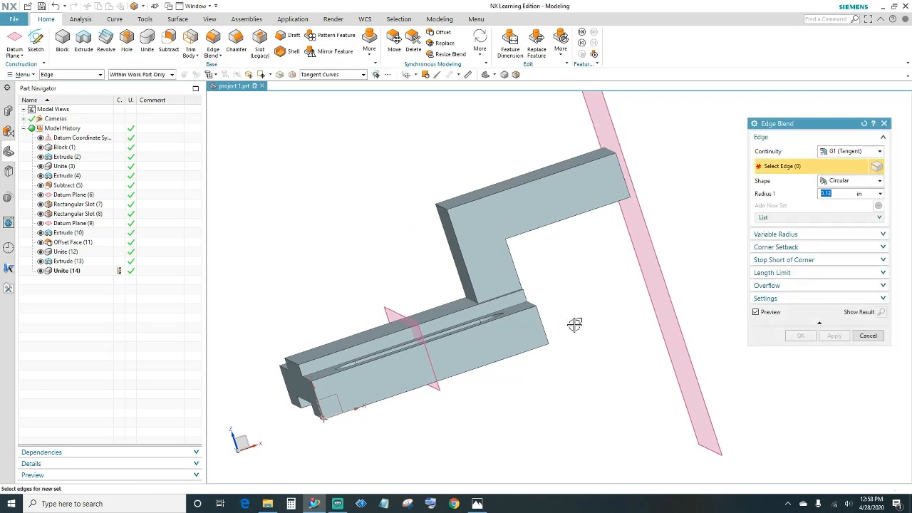
{"action": "middle_click_drag", "start_coordinate": [574, 321], "coordinate": [545, 299]}
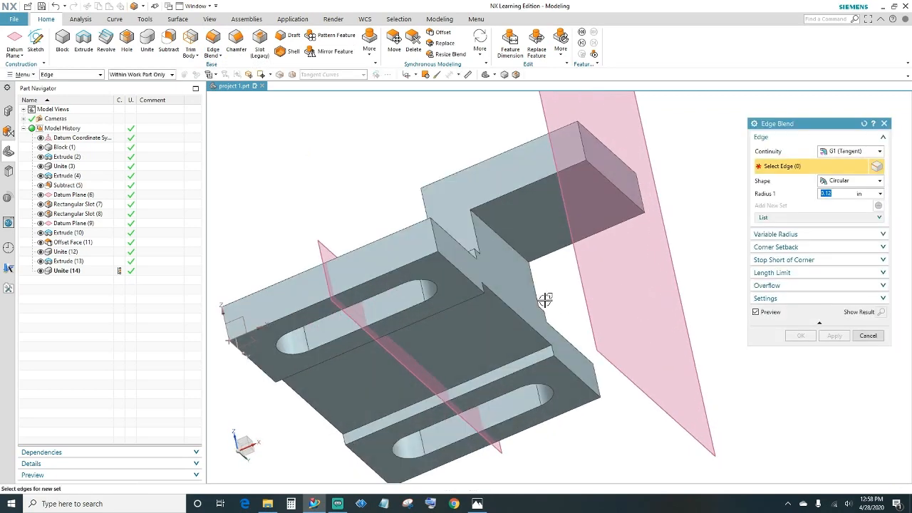
{"action": "left_click", "coordinate": [500, 232]}
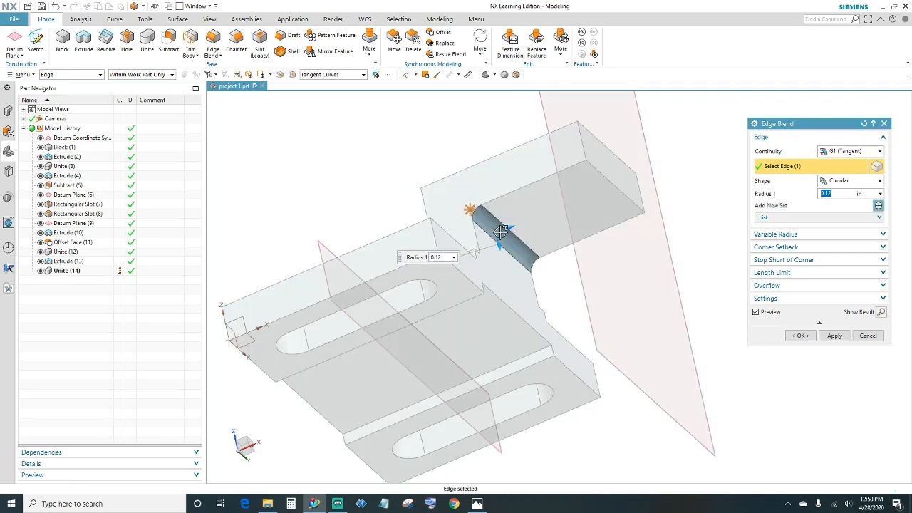
{"action": "type", "text": ".38"}
{"action": "key", "text": "Return"}
{"action": "left_click", "coordinate": [796, 335]}
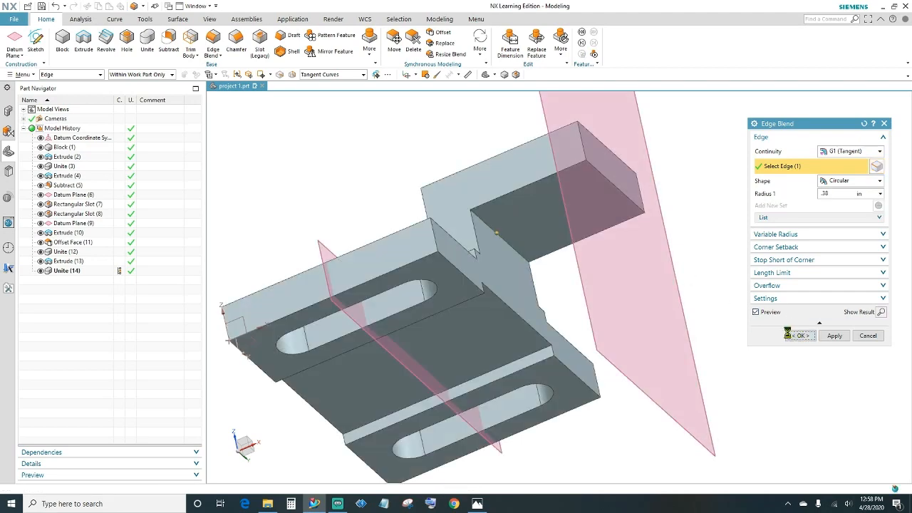
- Blend the outer top edge where the upright meets the arm with a radius of 0.38+.44 in
{"action": "middle_click_drag", "start_coordinate": [387, 199], "coordinate": [388, 196]}
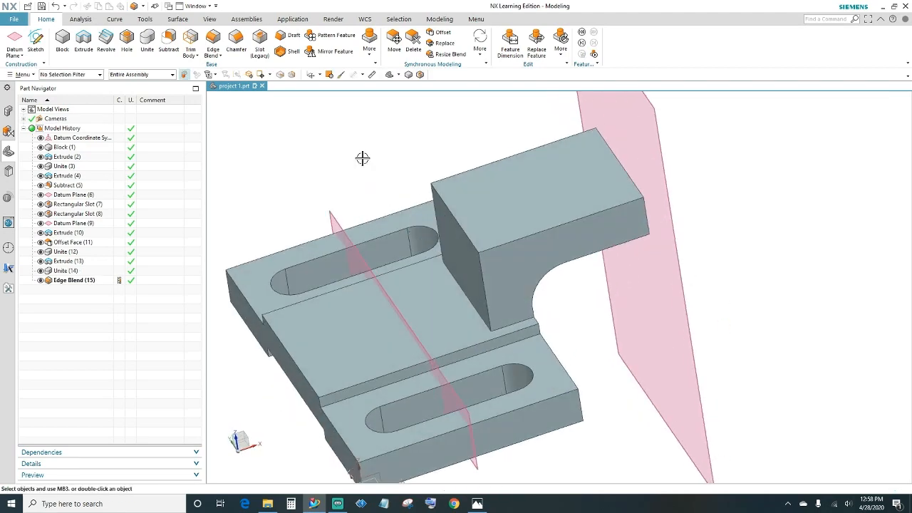
{"action": "left_click", "coordinate": [453, 215]}
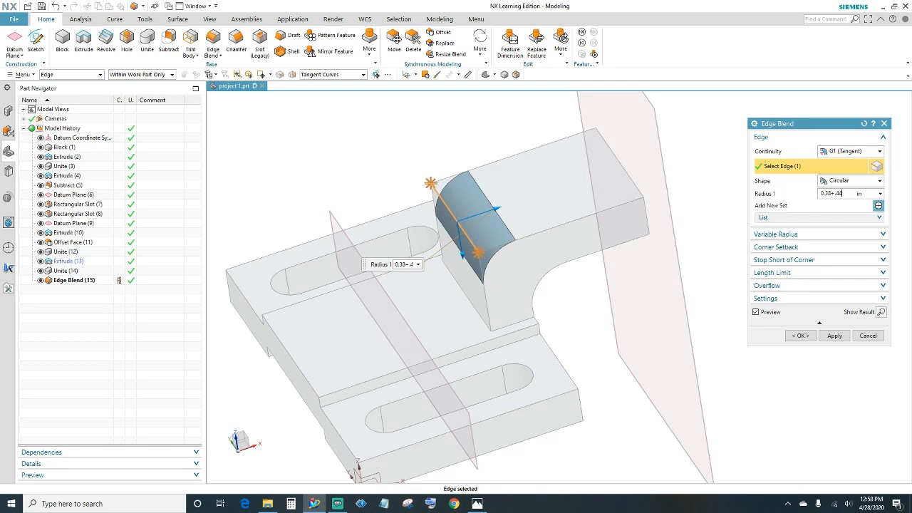
{"action": "key", "text": "Return"}
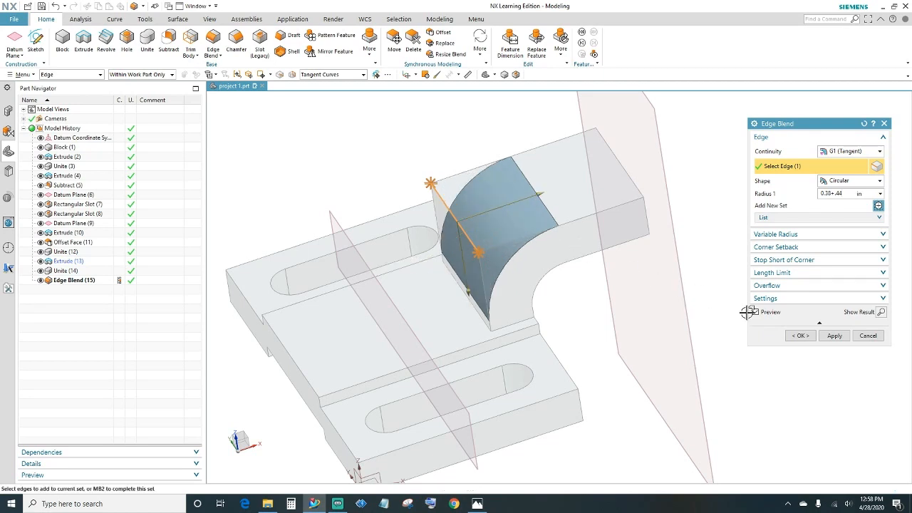
{"action": "left_click", "coordinate": [784, 334]}
- Review the sketch preferences and accept them with inferred constraints and continuous auto dimensioning off
{"action": "middle_click_drag", "start_coordinate": [611, 392], "coordinate": [649, 419]}
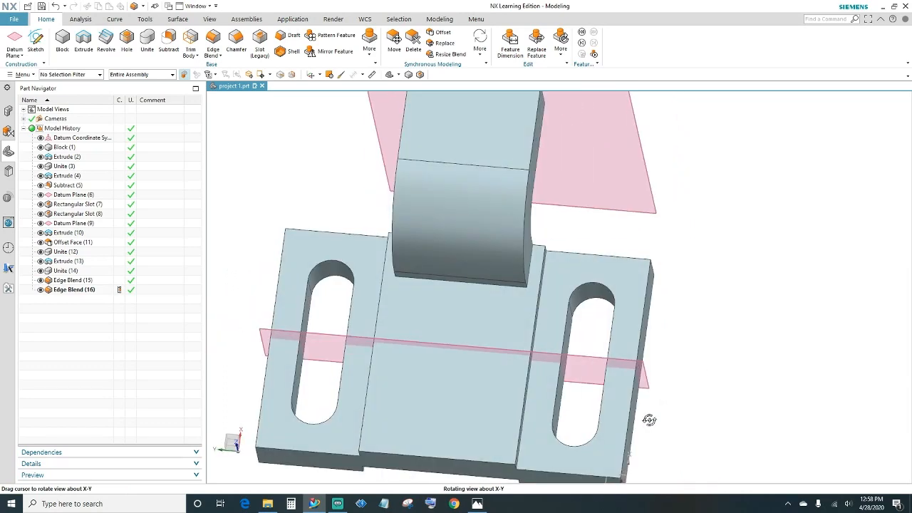
{"action": "scroll", "coordinate": [664, 251], "scroll_direction": "down", "scroll_amount": 1}
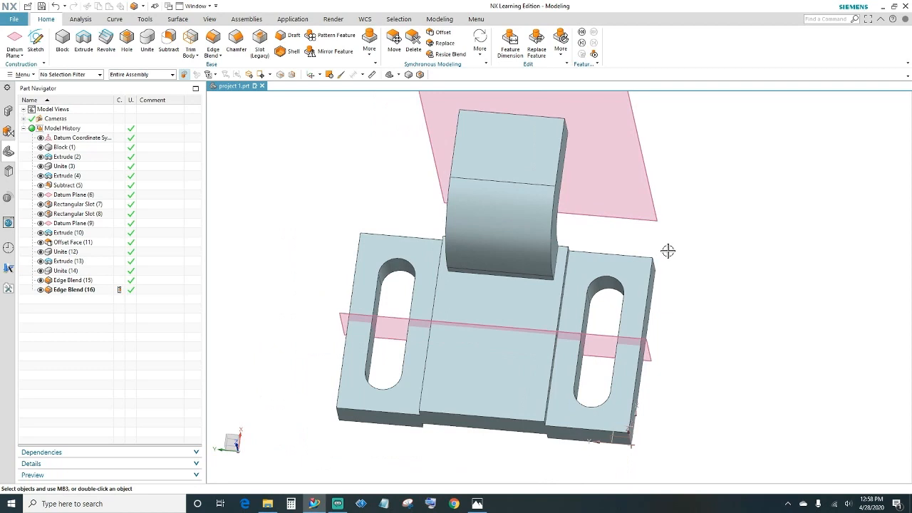
{"action": "scroll", "coordinate": [667, 251], "scroll_direction": "up", "scroll_amount": 1}
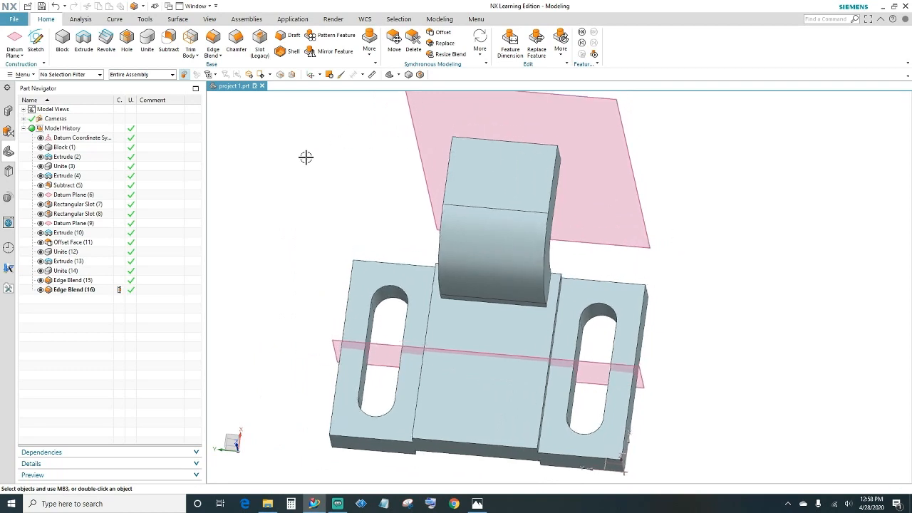
{"action": "left_click", "coordinate": [9, 22]}
{"action": "mouse_move", "coordinate": [36, 94]}
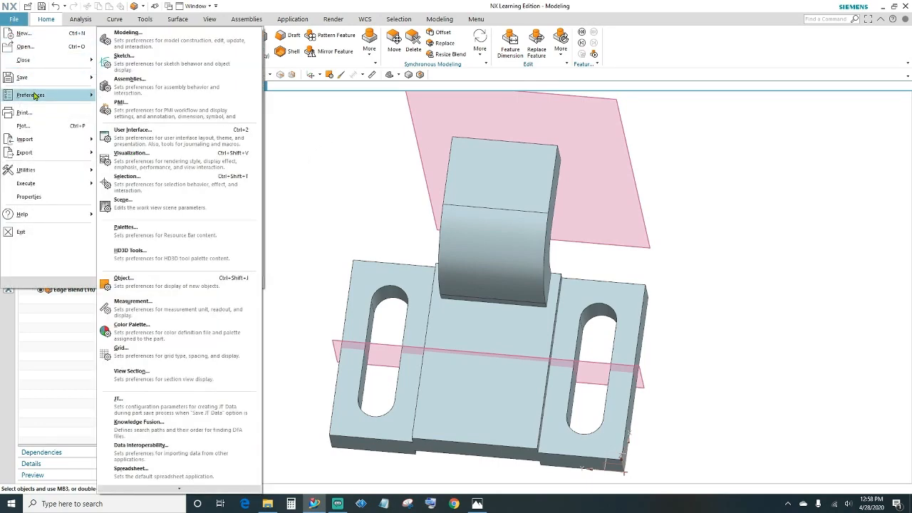
{"action": "left_click", "coordinate": [124, 58]}
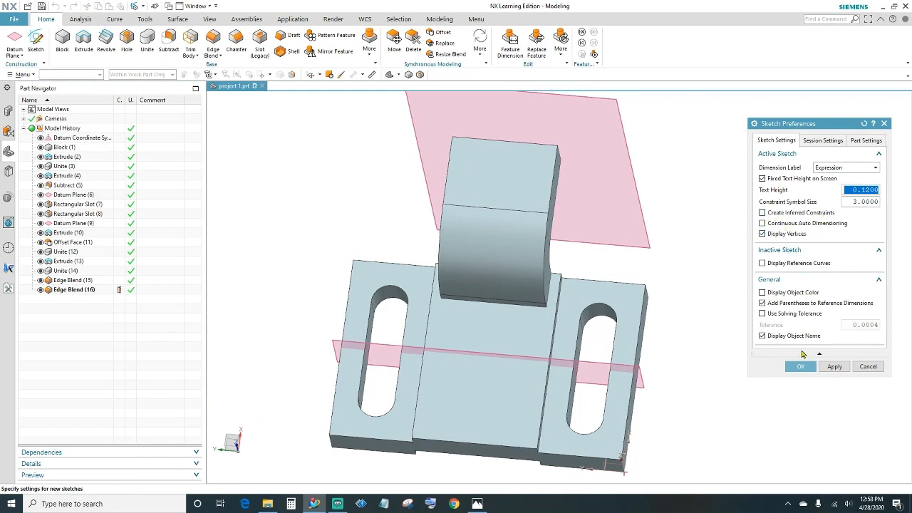
{"action": "left_click", "coordinate": [800, 366]}
- Set up a datum plane offset from the base's slotted bottom face, reversing the offset direction toward the arm
{"action": "mouse_move", "coordinate": [363, 195]}
{"action": "middle_mouse_down"}
{"action": "mouse_move", "coordinate": [682, 312]}
{"action": "mouse_move", "coordinate": [653, 300]}
{"action": "mouse_move", "coordinate": [591, 299]}
{"action": "mouse_move", "coordinate": [640, 328]}
{"action": "mouse_move", "coordinate": [729, 271]}
{"action": "mouse_move", "coordinate": [726, 259]}
{"action": "mouse_move", "coordinate": [654, 334]}
{"action": "mouse_move", "coordinate": [652, 304]}
{"action": "middle_mouse_up"}
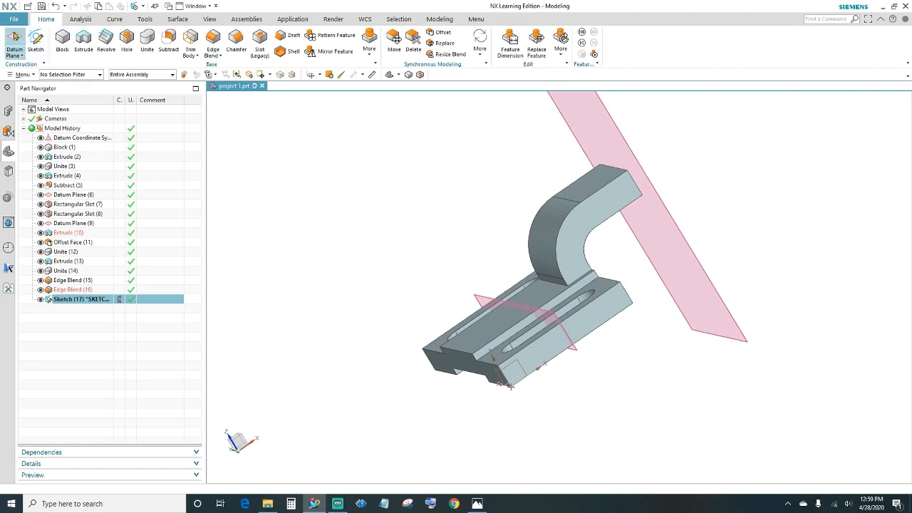
{"action": "left_click", "coordinate": [35, 42]}
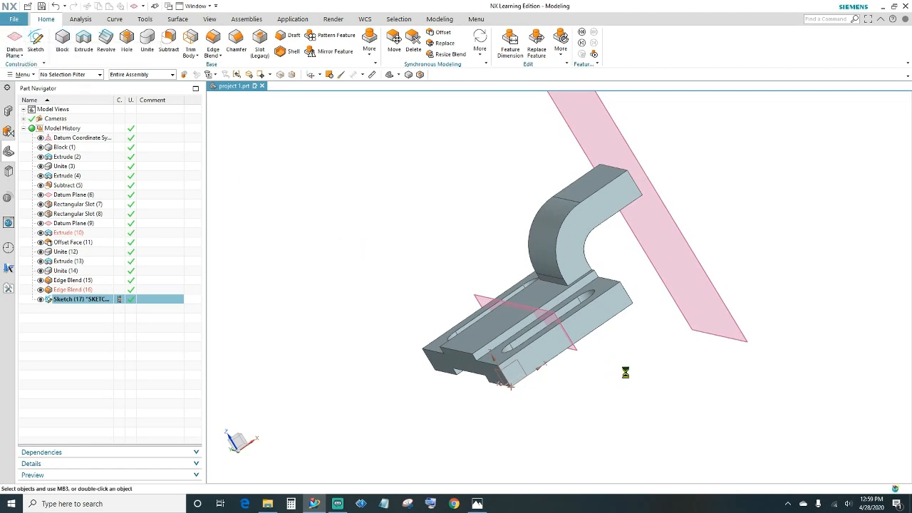
{"action": "middle_click_drag", "start_coordinate": [628, 373], "coordinate": [608, 351]}
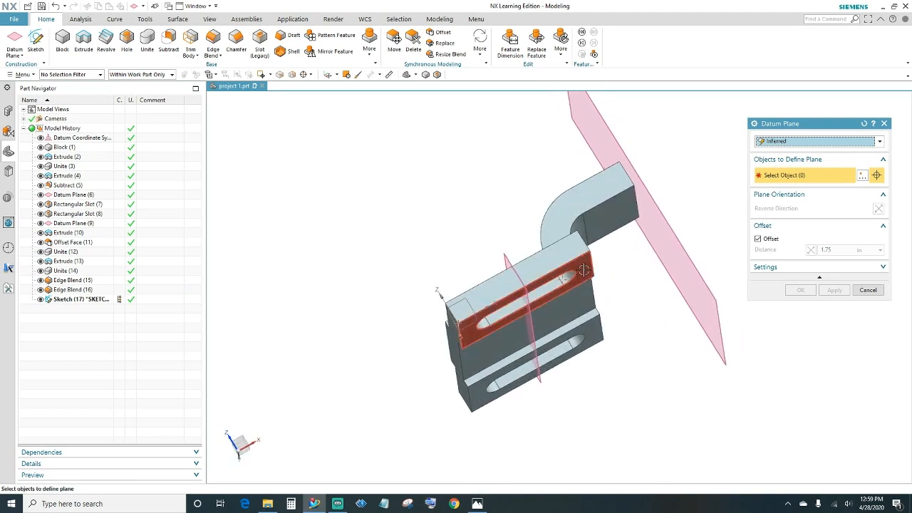
{"action": "left_click", "coordinate": [584, 270]}
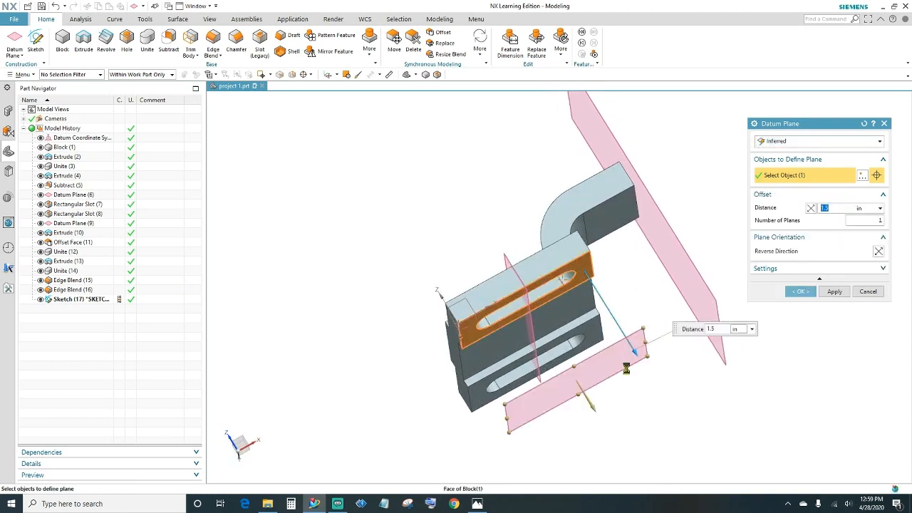
{"action": "left_click", "coordinate": [811, 207]}
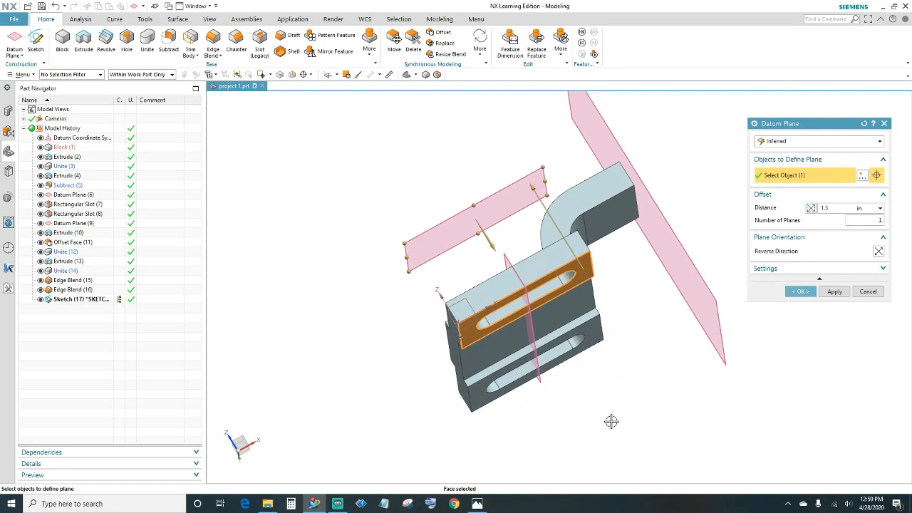
{"action": "middle_click_drag", "start_coordinate": [611, 421], "coordinate": [623, 435]}
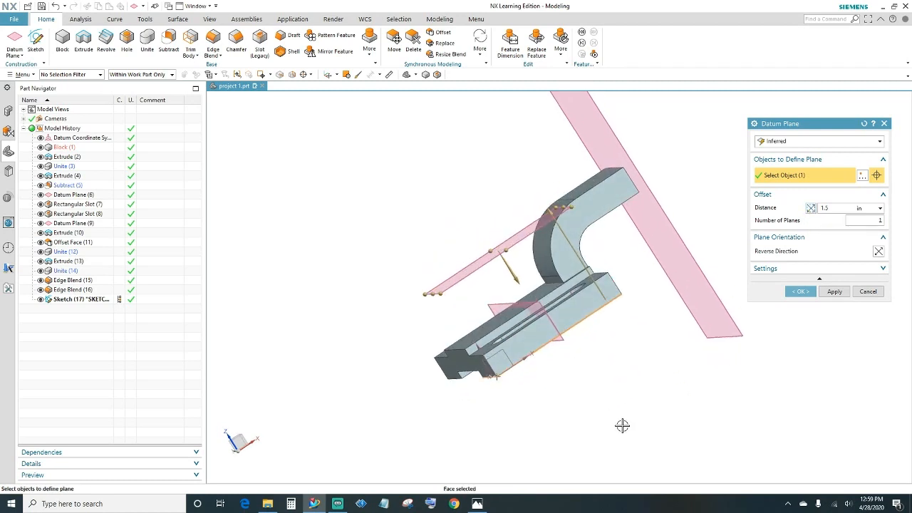
- Check the overall height in the drawing and set the datum plane's offset distance to 2.25 in
{"action": "left_click", "coordinate": [477, 504]}
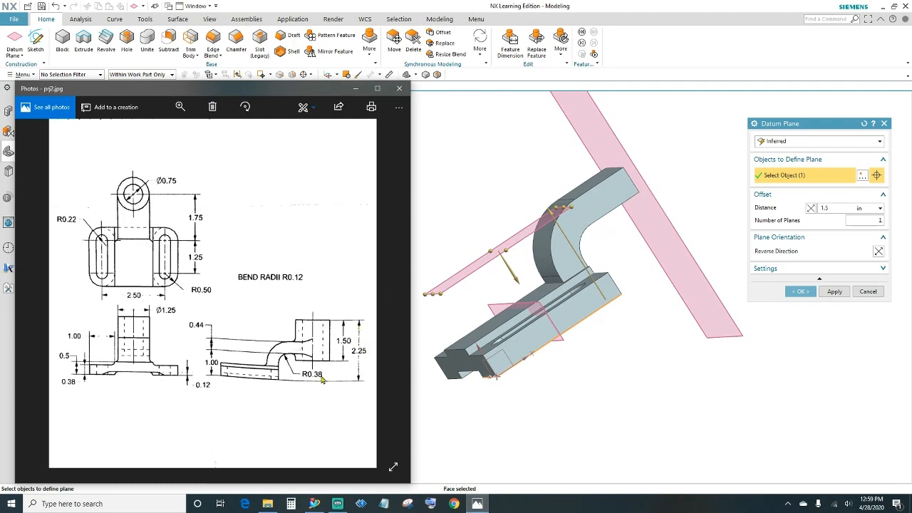
{"action": "left_click", "coordinate": [355, 89]}
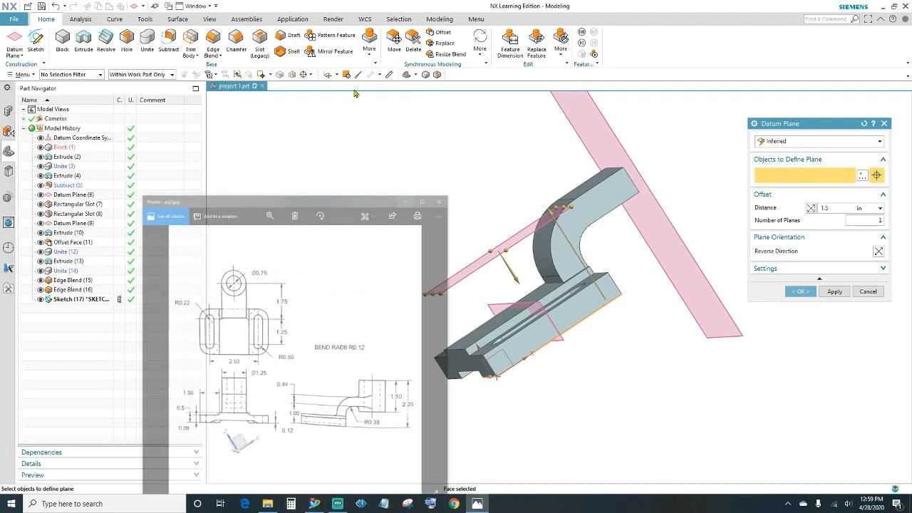
{"action": "double_click", "coordinate": [835, 208]}
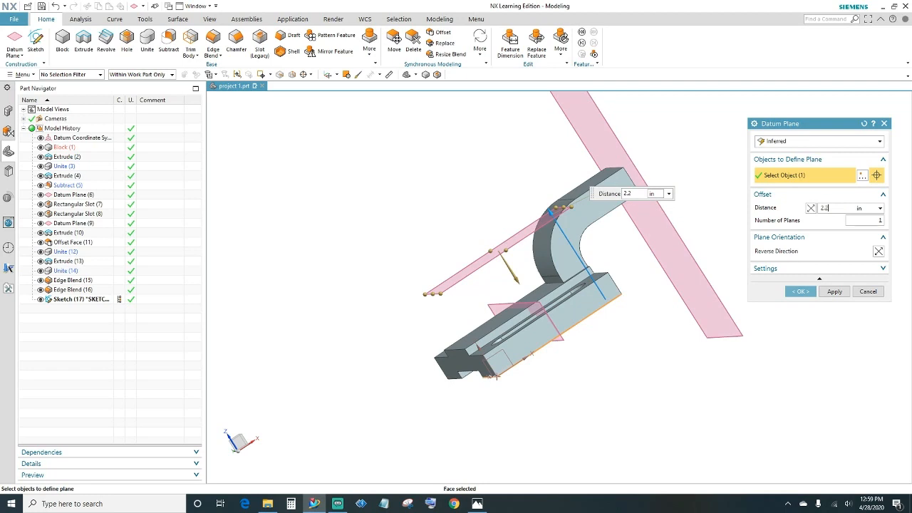
{"action": "key", "text": "Tab"}
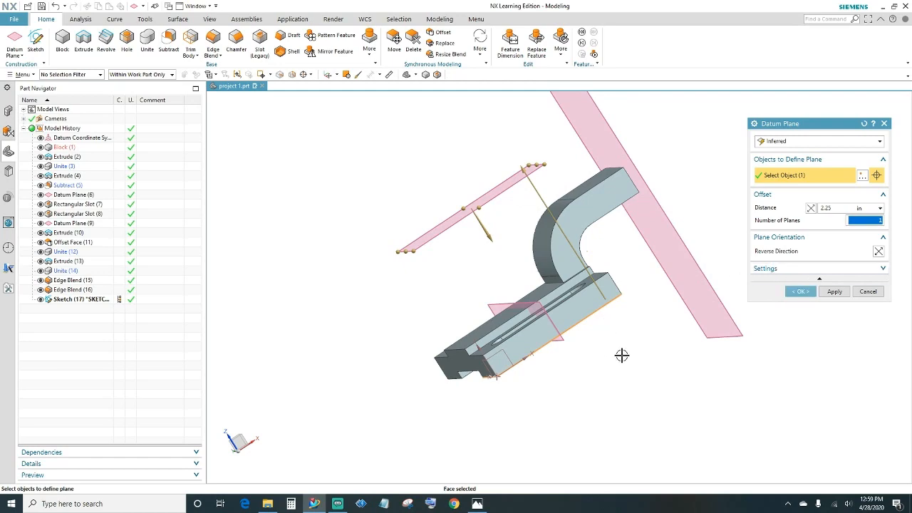
- Extend the datum plane's length to about 3.9 in, widen it beyond the arm, and create it
{"action": "middle_click_drag", "start_coordinate": [620, 356], "coordinate": [597, 232]}
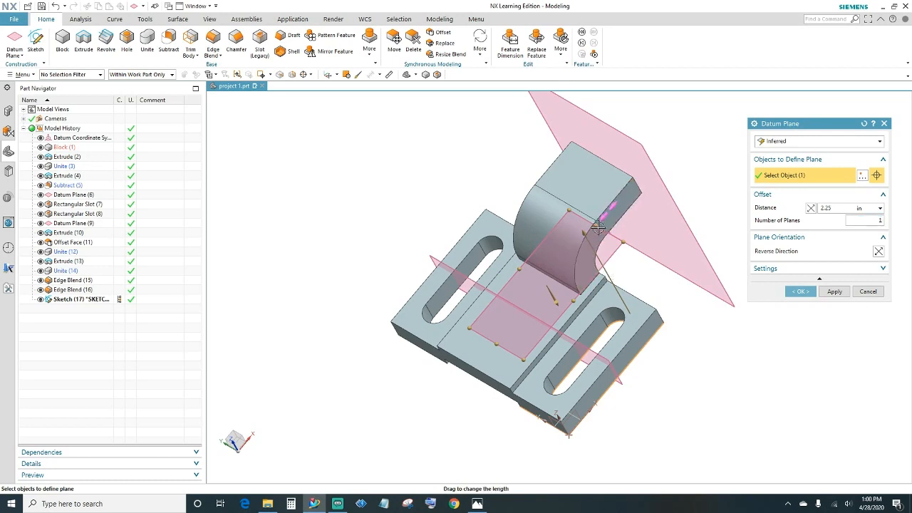
{"action": "left_click_drag", "start_coordinate": [598, 227], "coordinate": [662, 150]}
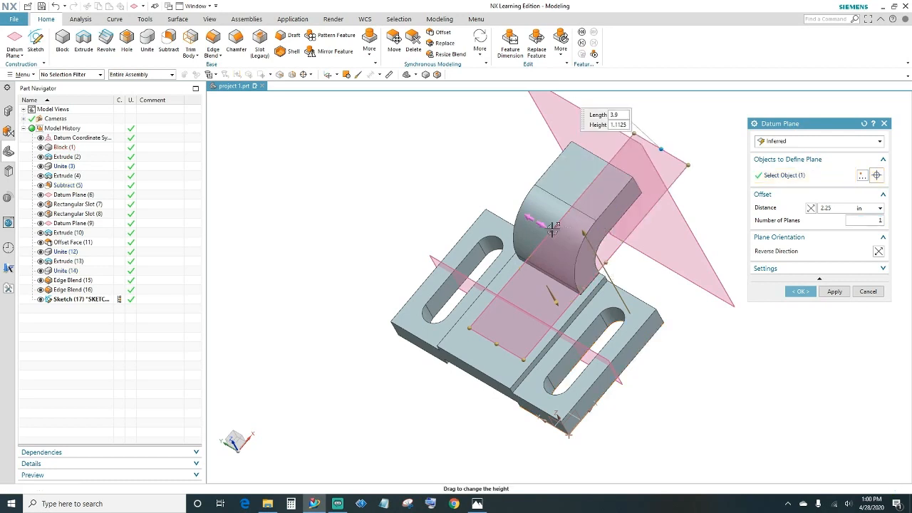
{"action": "left_click_drag", "start_coordinate": [552, 227], "coordinate": [459, 176]}
{"action": "left_click", "coordinate": [800, 291]}
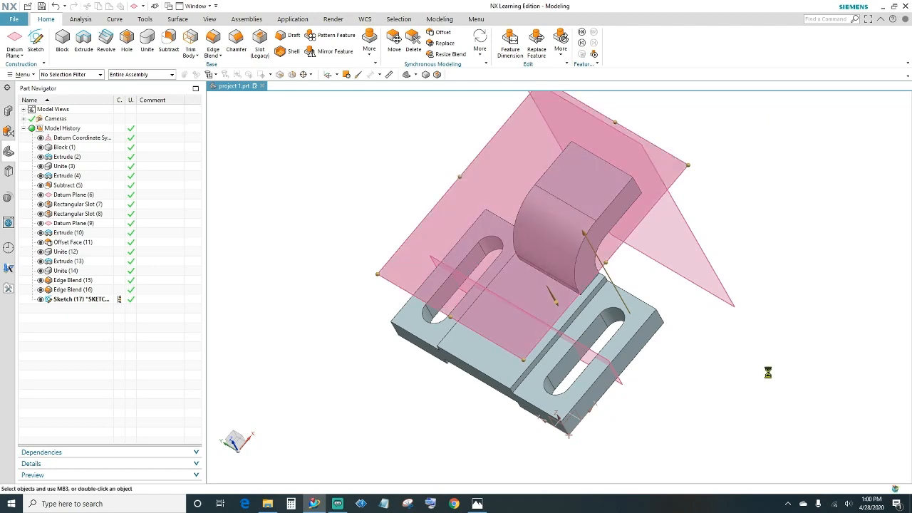
- Create another datum plane offset 1.5 in downward from the new upper datum plane
{"action": "middle_click_drag", "start_coordinate": [750, 403], "coordinate": [716, 366]}
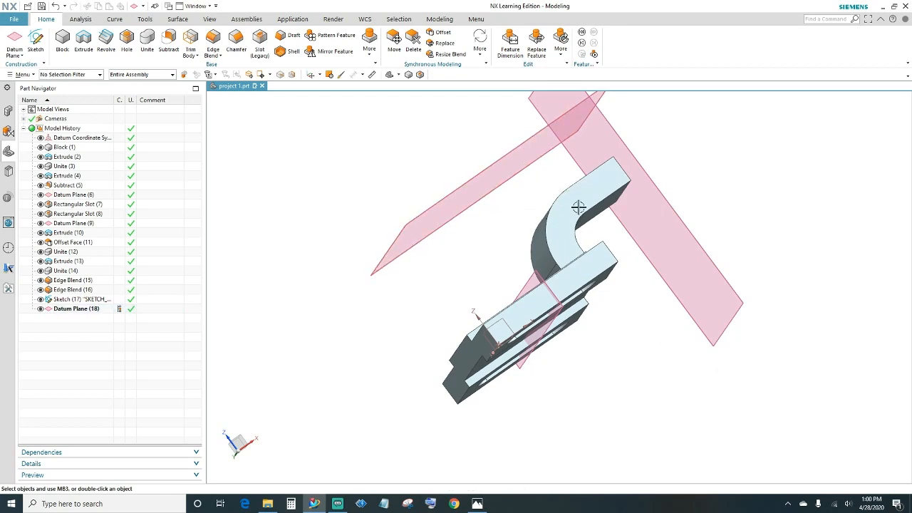
{"action": "left_click", "coordinate": [14, 37]}
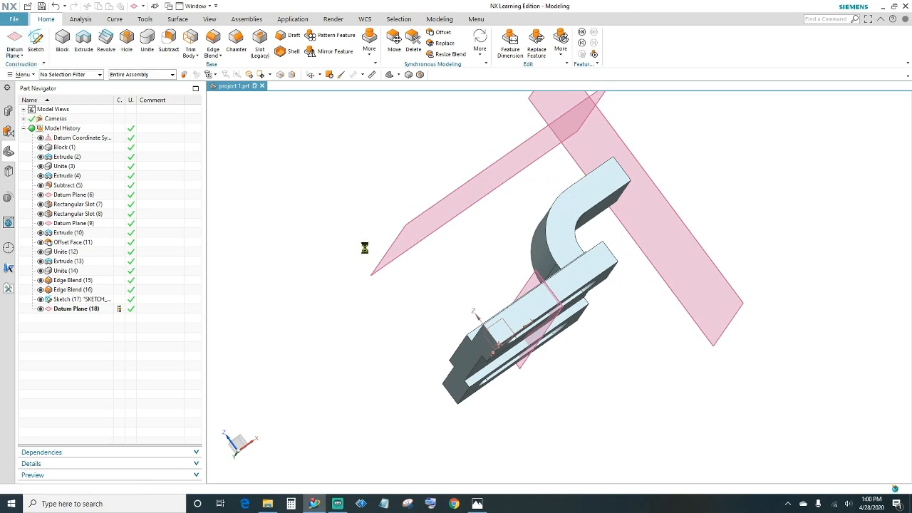
{"action": "left_click", "coordinate": [527, 138]}
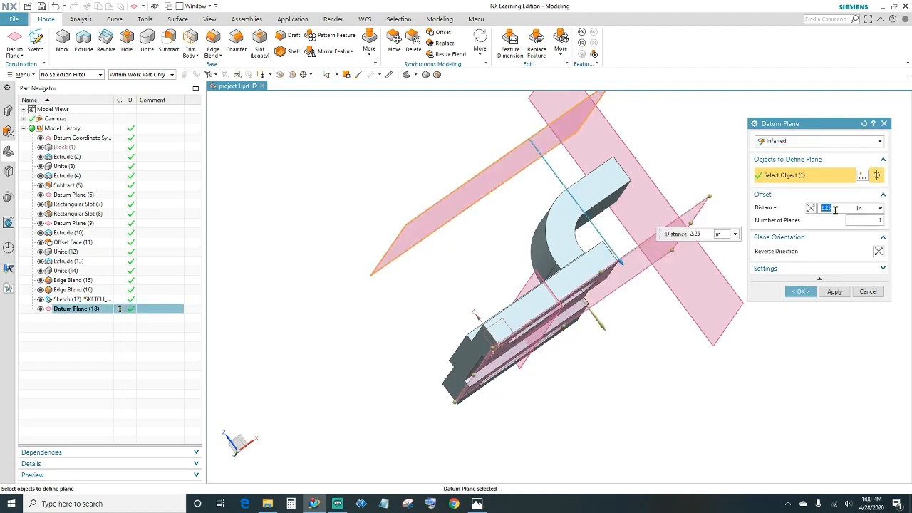
{"action": "type", "text": "1.5"}
{"action": "key", "text": "Tab"}
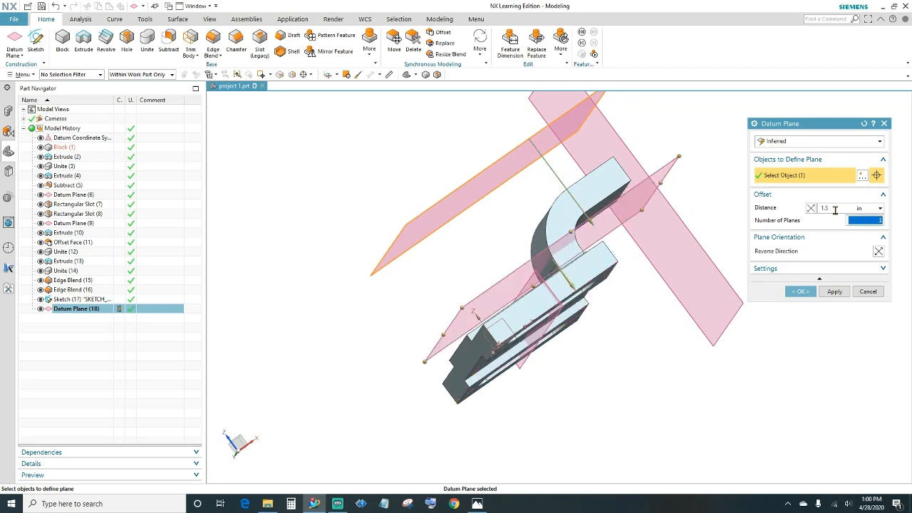
{"action": "mouse_move", "coordinate": [641, 350]}
{"action": "middle_mouse_down"}
{"action": "mouse_move", "coordinate": [672, 373]}
{"action": "mouse_move", "coordinate": [645, 360]}
{"action": "middle_mouse_up"}
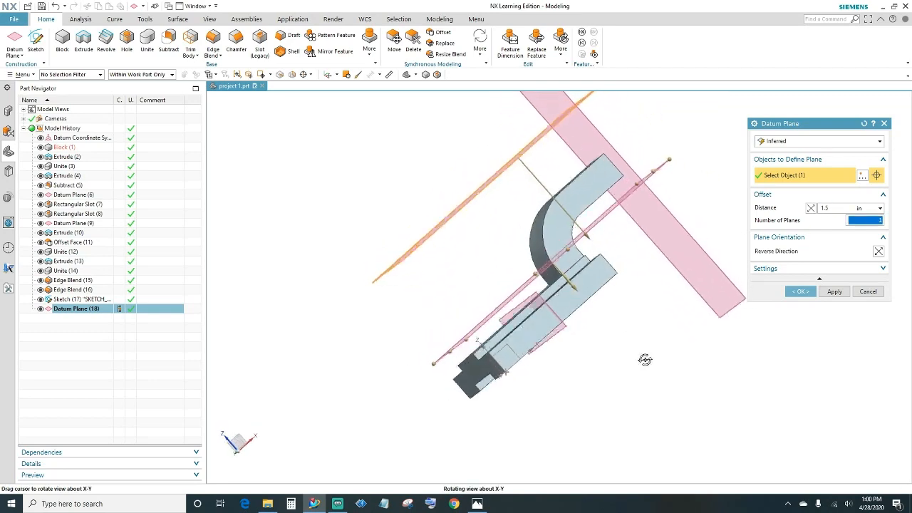
{"action": "left_click", "coordinate": [800, 292]}
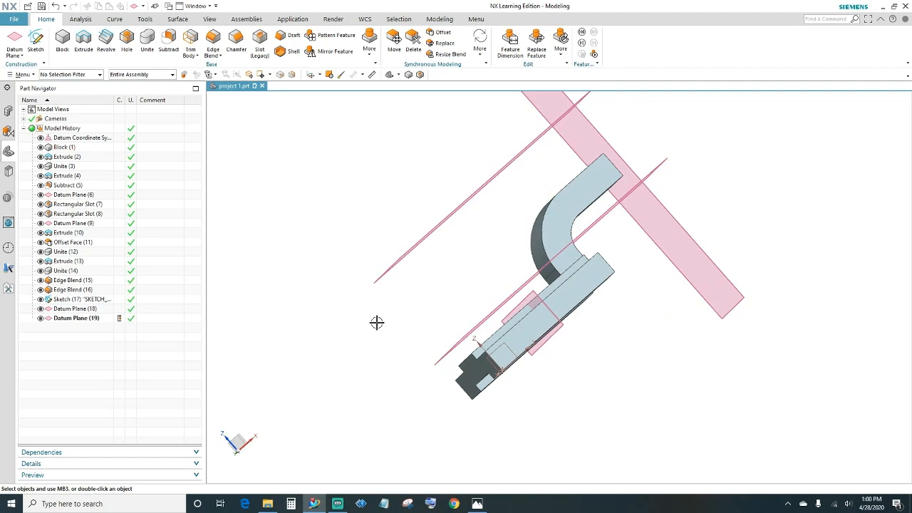
{"action": "middle_click_drag", "start_coordinate": [376, 322], "coordinate": [435, 342]}
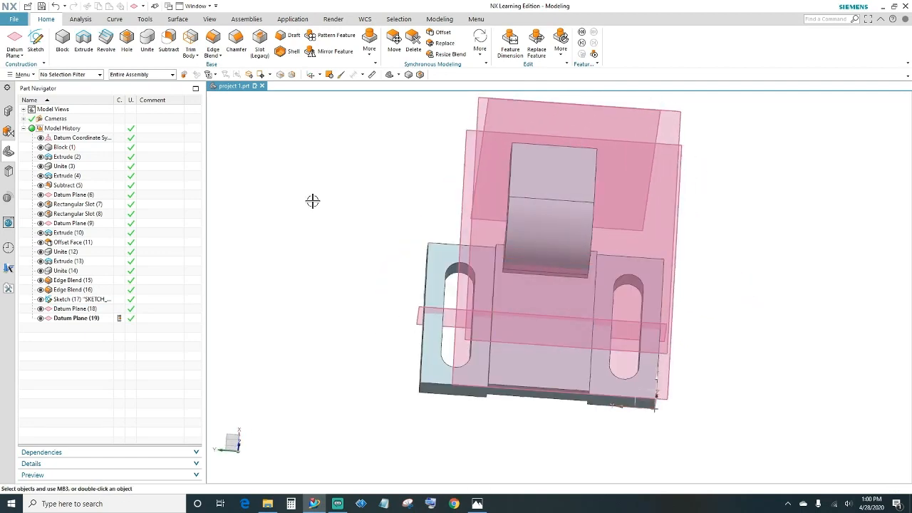
- Start a sketch on the arm's flat upper face and draw a circle about 1 in in diameter beside the part
{"action": "left_click", "coordinate": [35, 41]}
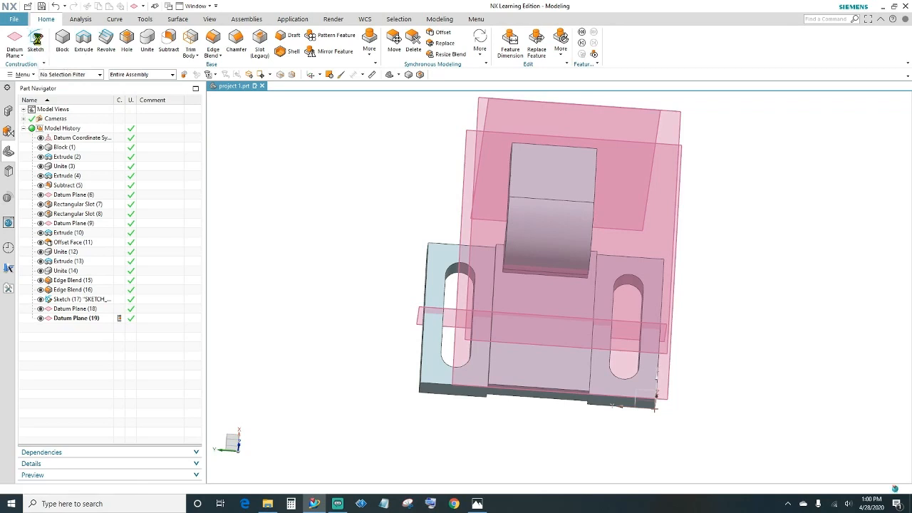
{"action": "left_click", "coordinate": [553, 177]}
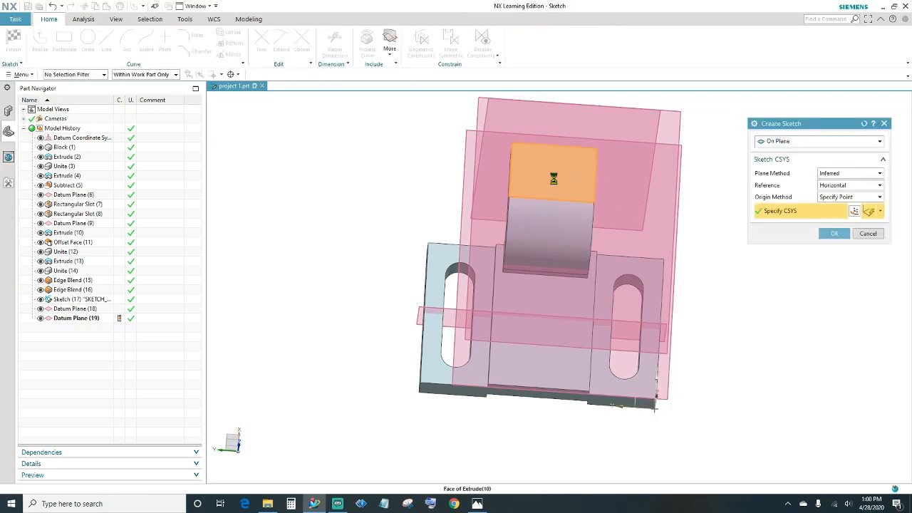
{"action": "left_click", "coordinate": [834, 233]}
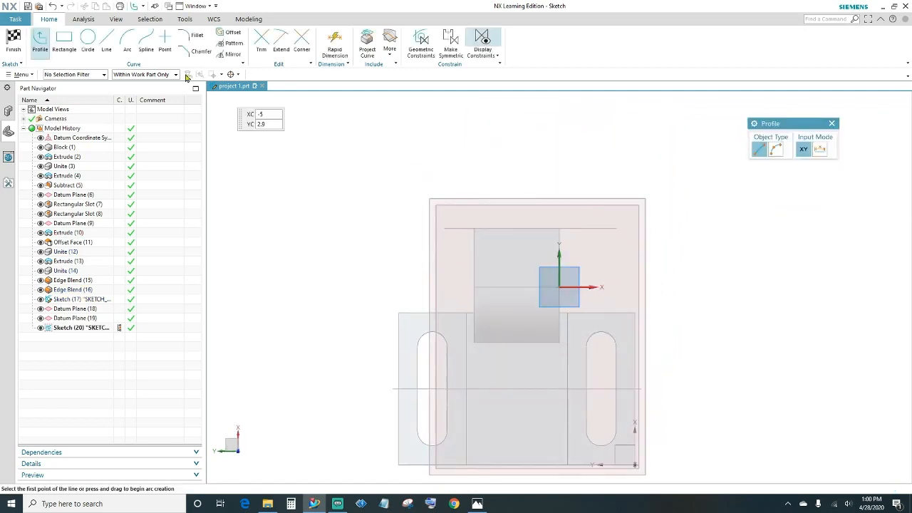
{"action": "left_click", "coordinate": [88, 41]}
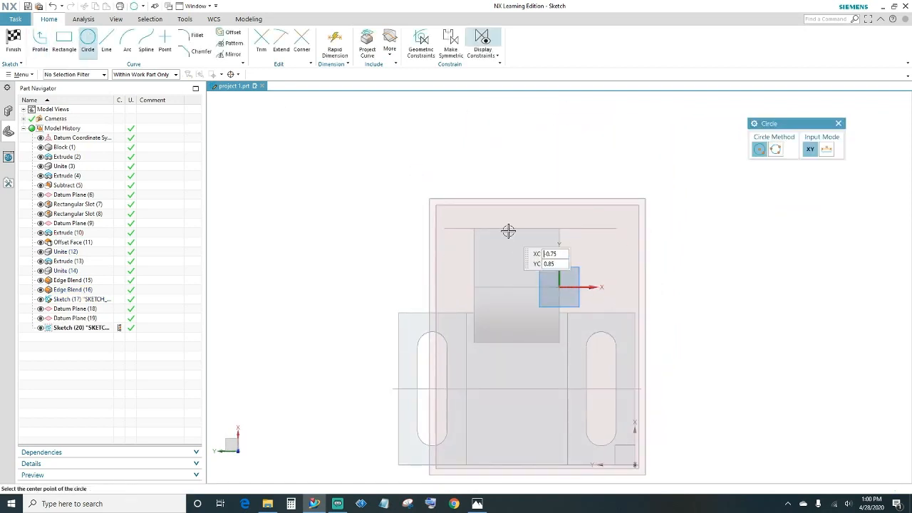
{"action": "left_click", "coordinate": [326, 237]}
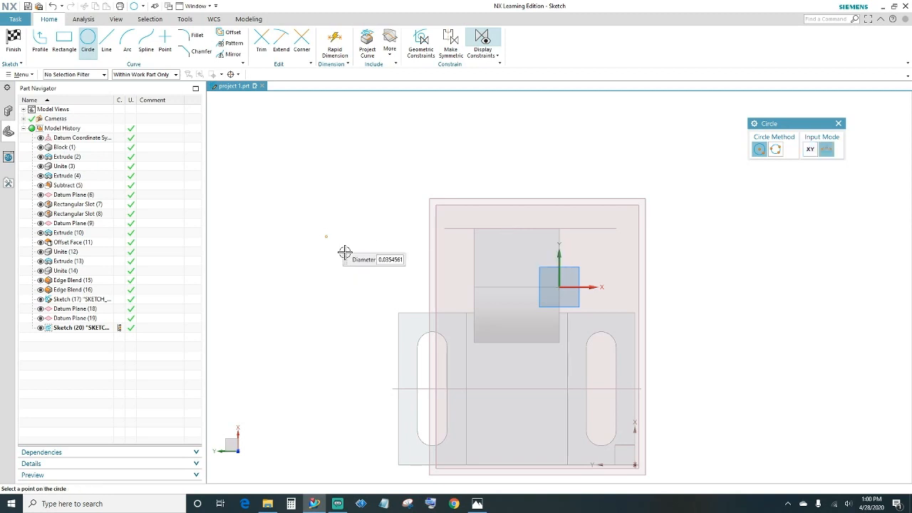
{"action": "left_click", "coordinate": [350, 258]}
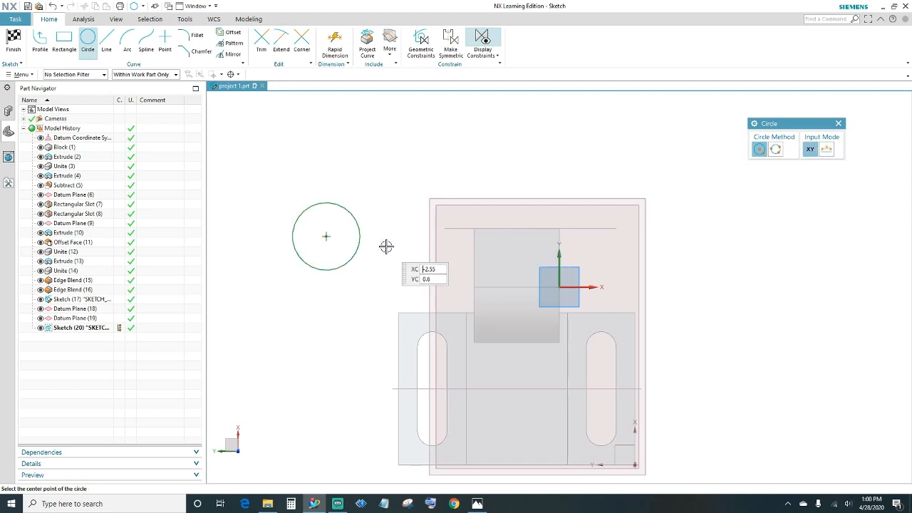
{"action": "key", "text": "Escape"}
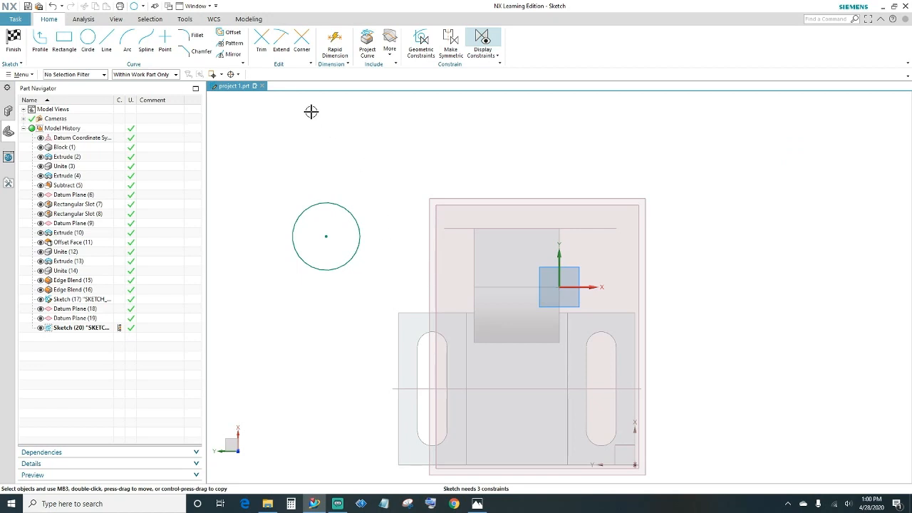
- Dimension the sketched circle's diameter and set it to 1.25 in
{"action": "left_click", "coordinate": [335, 42]}
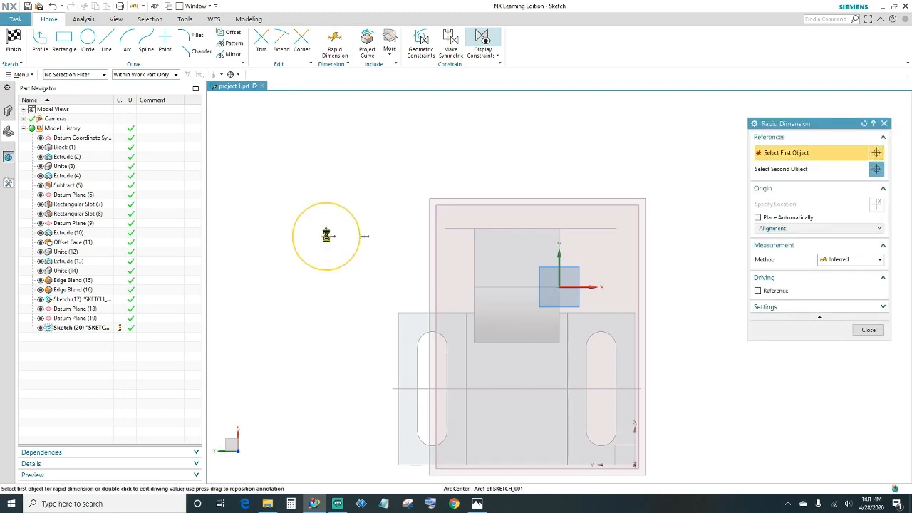
{"action": "left_click", "coordinate": [326, 235]}
{"action": "left_click", "coordinate": [360, 180]}
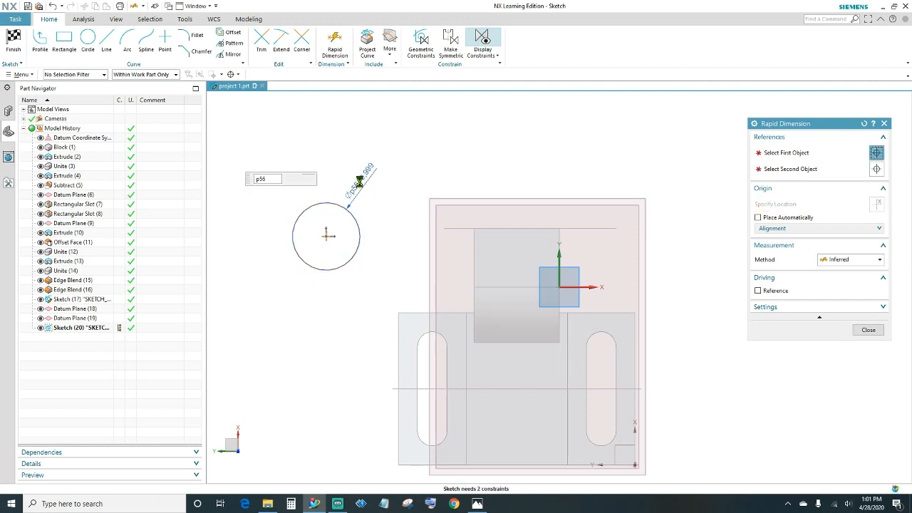
{"action": "key", "text": "Return"}
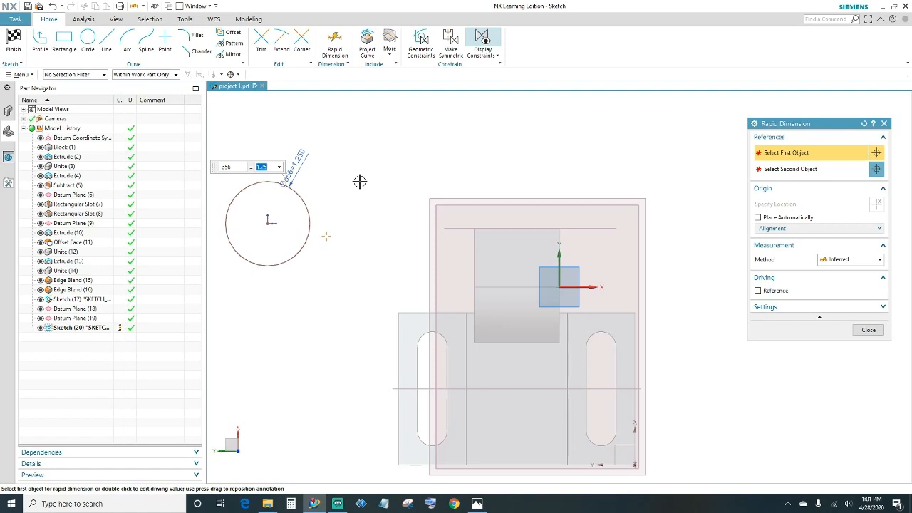
{"action": "left_click", "coordinate": [867, 329]}
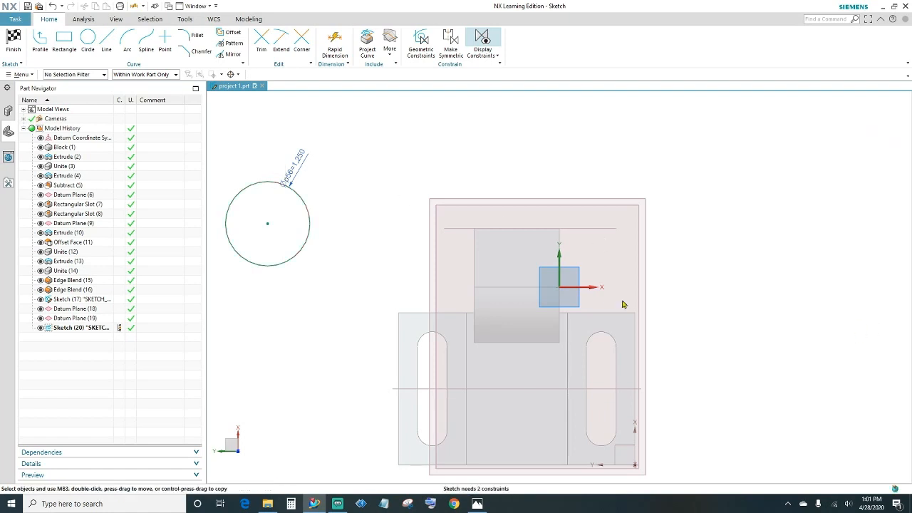
- Make the circle's center coincident with the midpoint of the arm's end edge and finish the sketch
{"action": "left_click", "coordinate": [267, 224]}
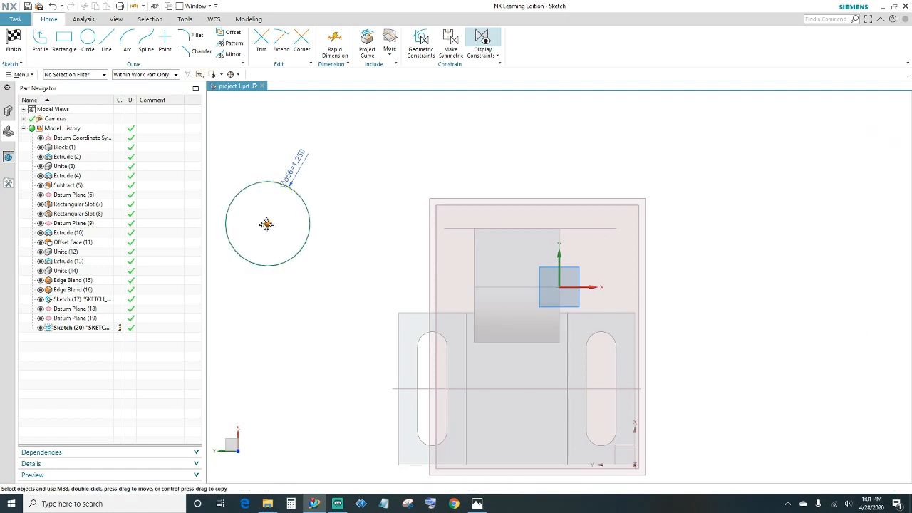
{"action": "left_click", "coordinate": [517, 228]}
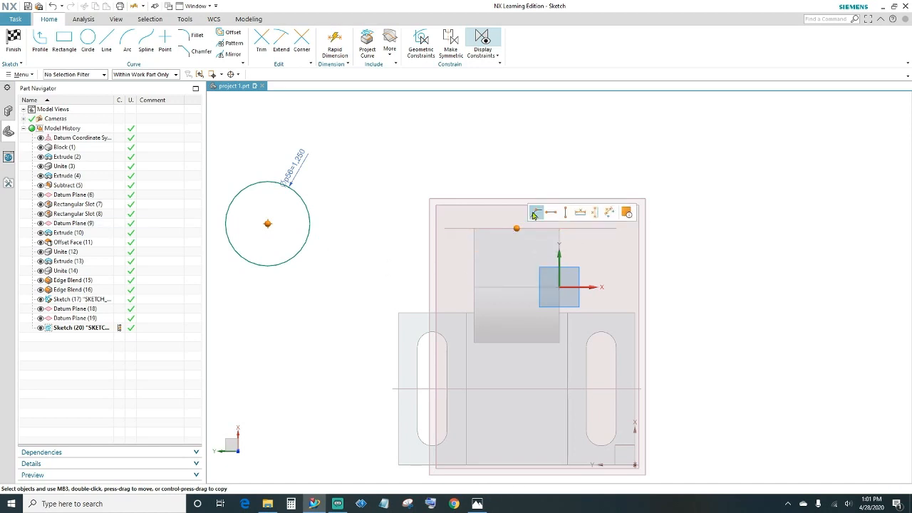
{"action": "left_click", "coordinate": [534, 214]}
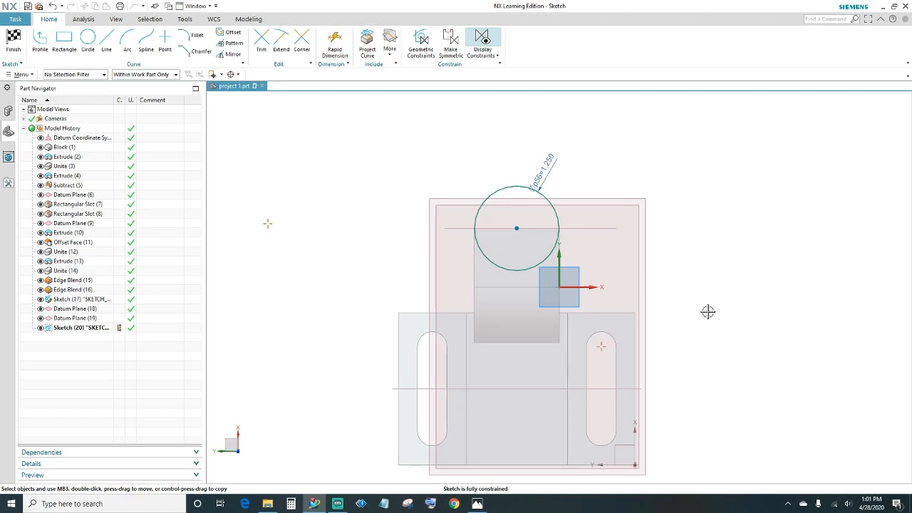
{"action": "left_click", "coordinate": [15, 47]}
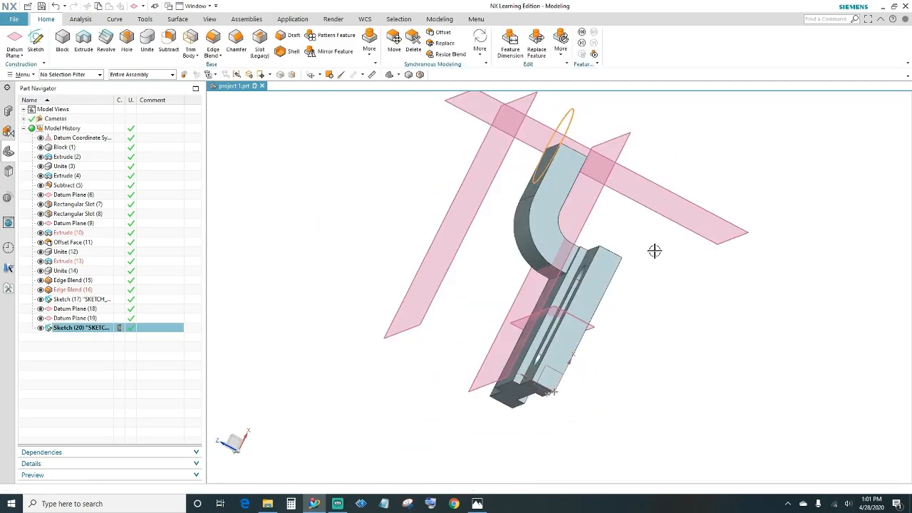
- Extrude the circle with both limits Until Selected, starting at the lower offset datum plane and ending at the upper one
{"action": "middle_click_drag", "start_coordinate": [666, 258], "coordinate": [604, 301], "text": "shift"}
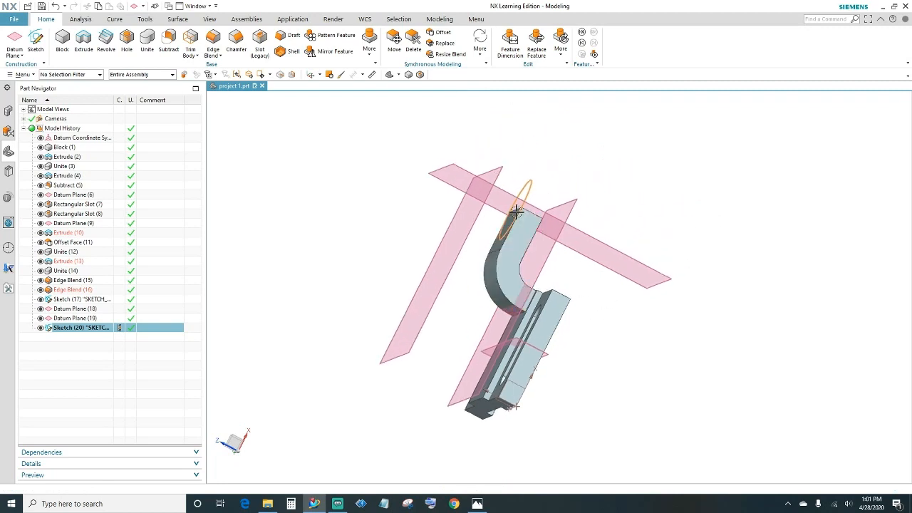
{"action": "left_click", "coordinate": [91, 57]}
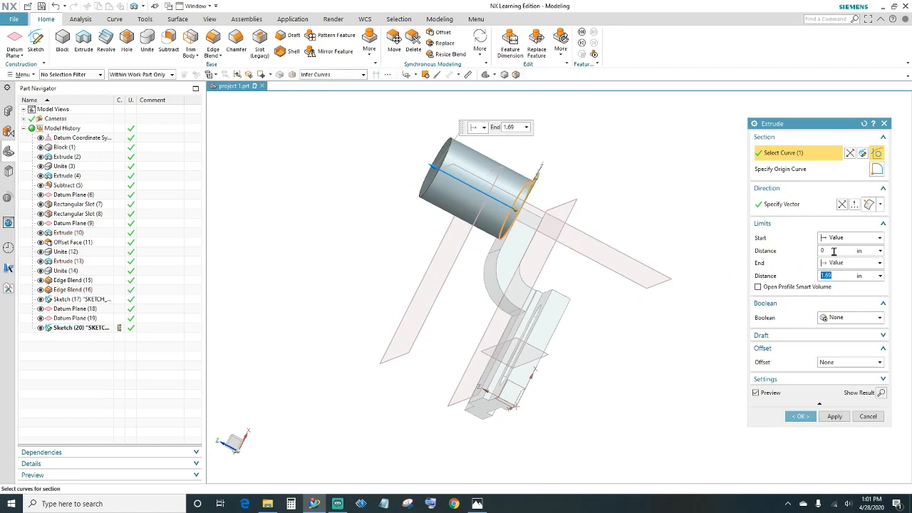
{"action": "left_click", "coordinate": [864, 240]}
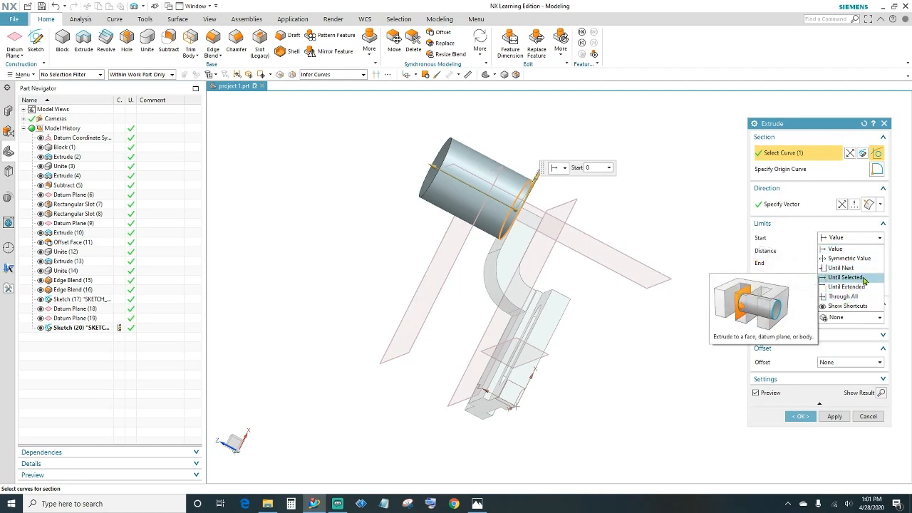
{"action": "left_click", "coordinate": [864, 280]}
{"action": "left_click", "coordinate": [550, 247]}
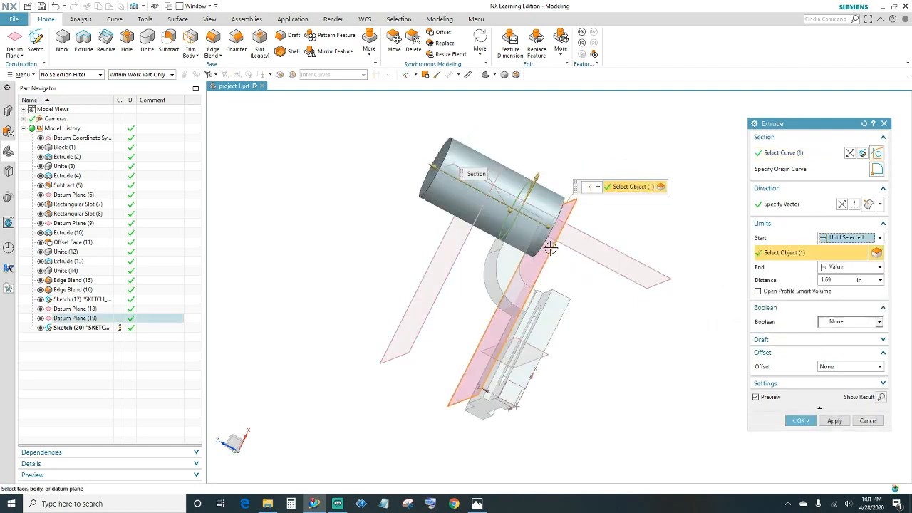
{"action": "left_click", "coordinate": [851, 267]}
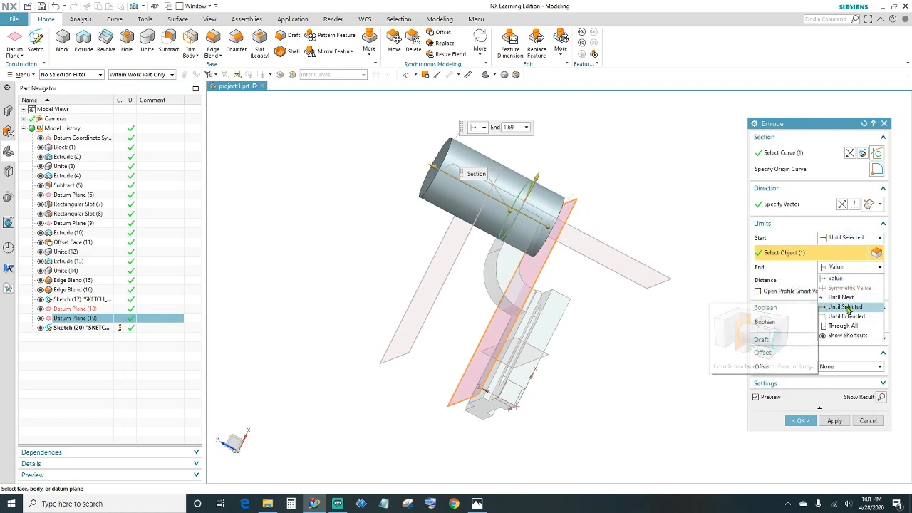
{"action": "left_click", "coordinate": [845, 306]}
{"action": "left_click", "coordinate": [468, 238]}
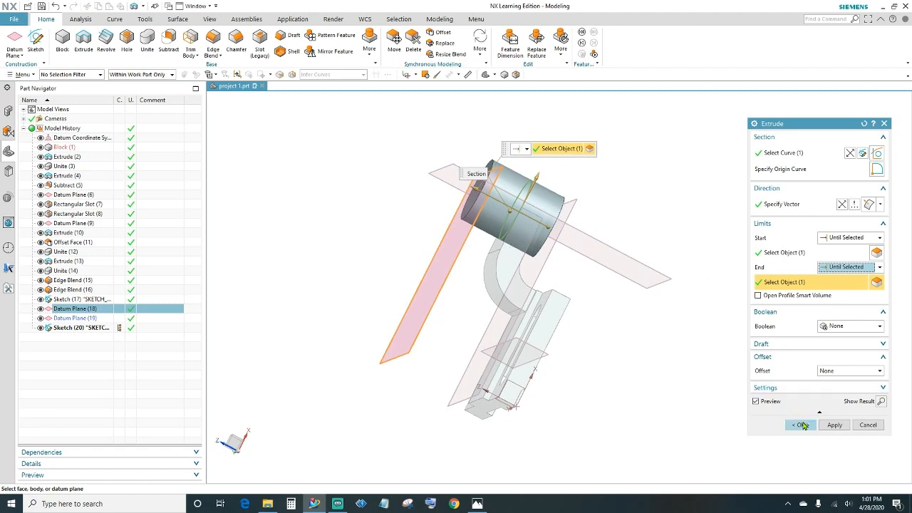
{"action": "left_click", "coordinate": [799, 425]}
- Unite the cylindrical boss with the bracket body, using the bracket as the target
{"action": "middle_click_drag", "start_coordinate": [701, 372], "coordinate": [420, 285]}
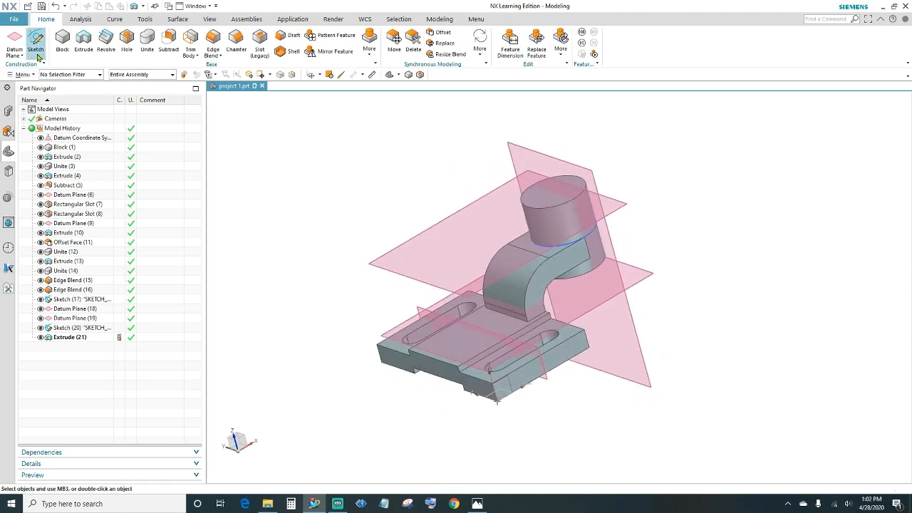
{"action": "left_click", "coordinate": [147, 43]}
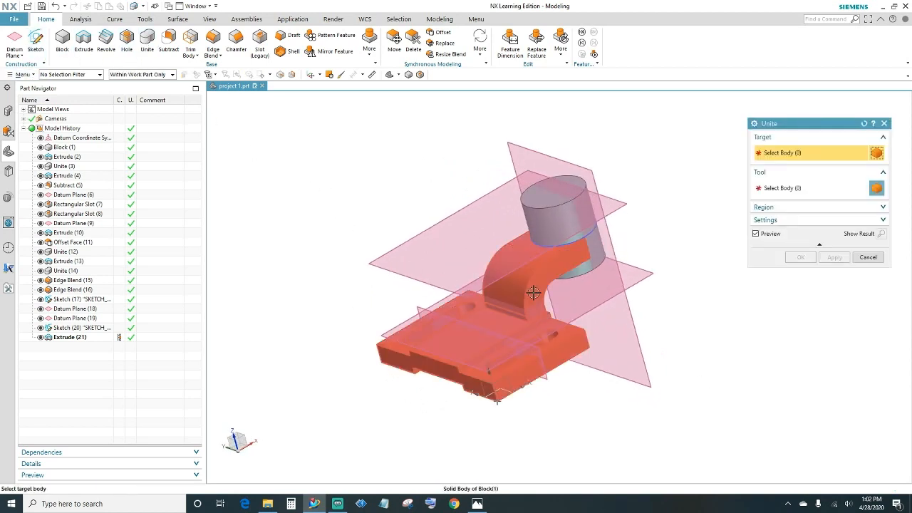
{"action": "left_click", "coordinate": [498, 328]}
{"action": "left_click", "coordinate": [562, 215]}
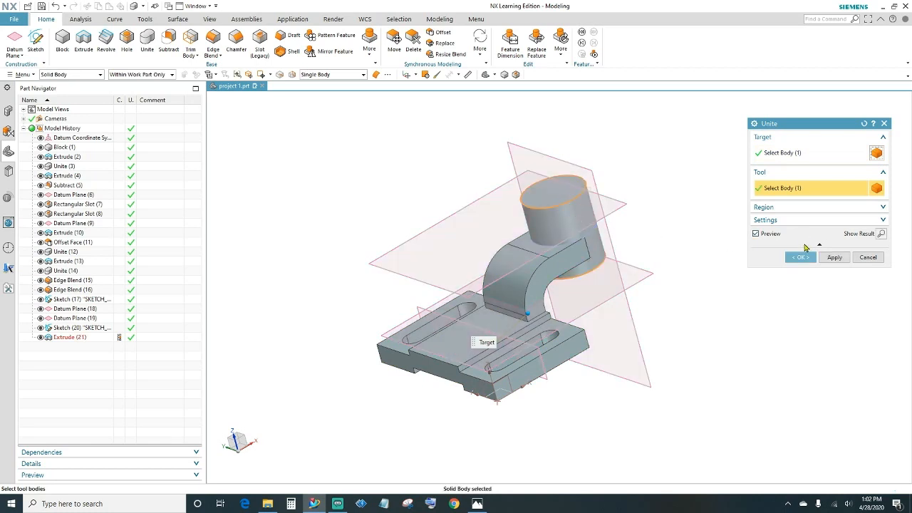
{"action": "left_click", "coordinate": [800, 257]}
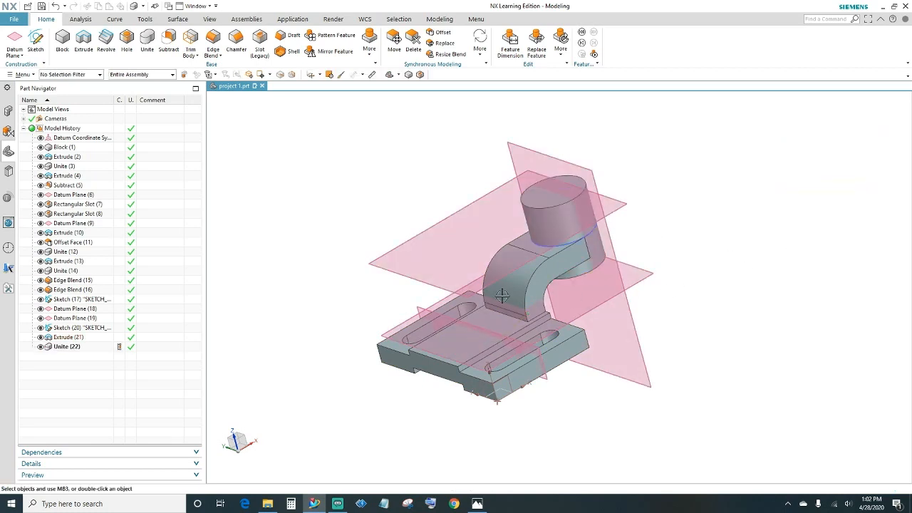
- Move every visible object except the solid body, including datums and the circle sketch, to layer 5
{"action": "mouse_move", "coordinate": [315, 263]}
{"action": "middle_mouse_down"}
{"action": "mouse_move", "coordinate": [335, 254]}
{"action": "mouse_move", "coordinate": [358, 275]}
{"action": "mouse_move", "coordinate": [299, 256]}
{"action": "mouse_move", "coordinate": [293, 268]}
{"action": "mouse_move", "coordinate": [312, 266]}
{"action": "middle_mouse_up"}
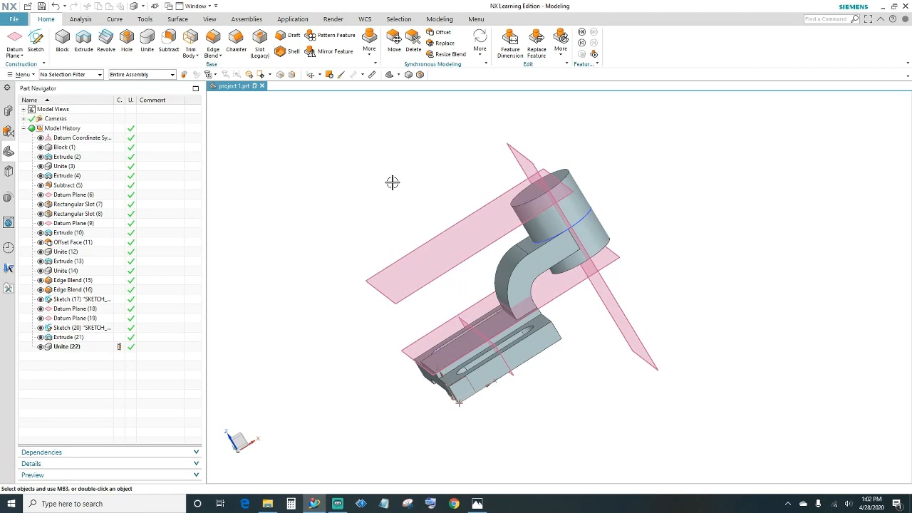
{"action": "left_click", "coordinate": [209, 21]}
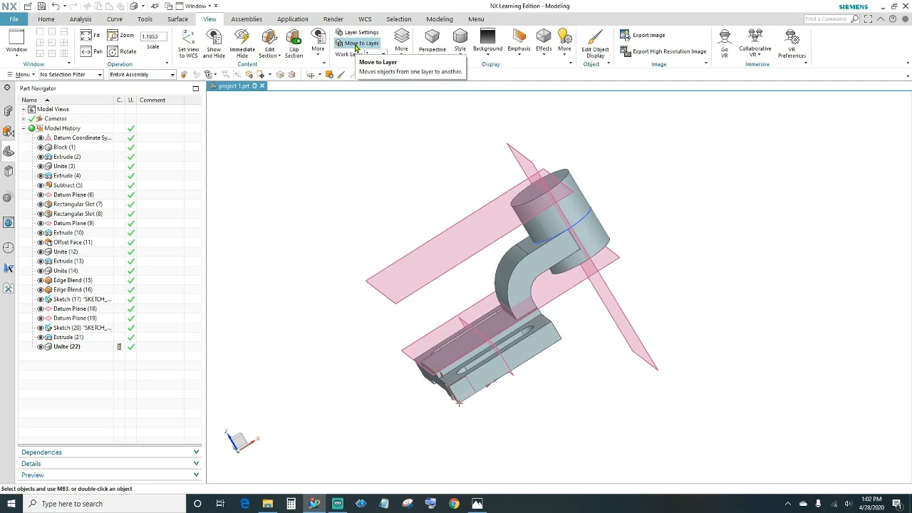
{"action": "left_click", "coordinate": [356, 43]}
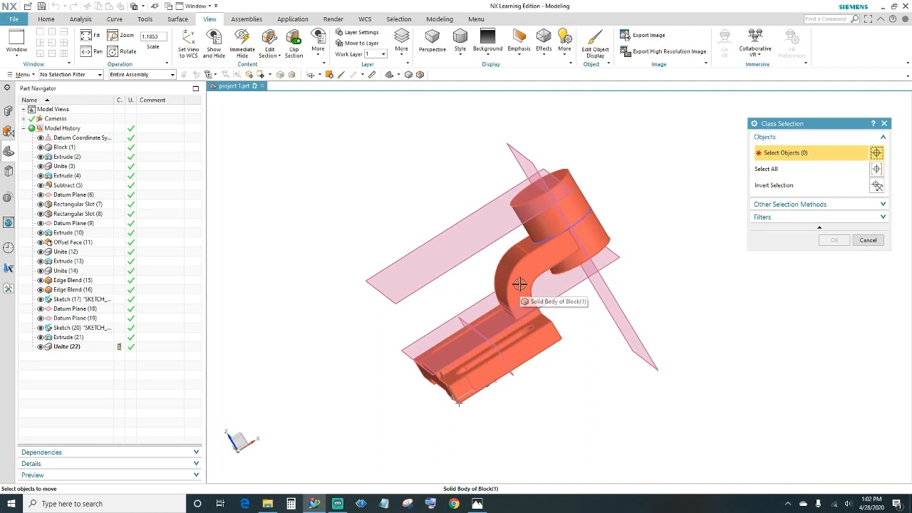
{"action": "left_click", "coordinate": [519, 284]}
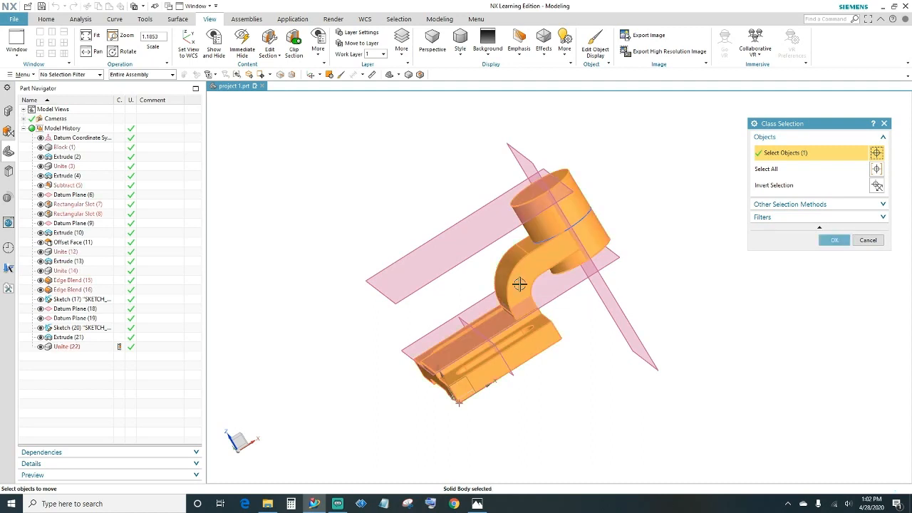
{"action": "left_click", "coordinate": [876, 185]}
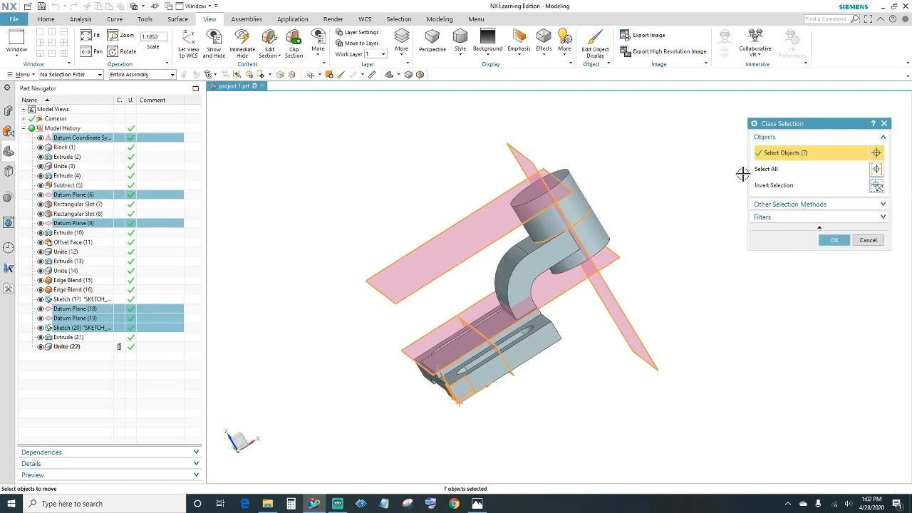
{"action": "left_click", "coordinate": [834, 240]}
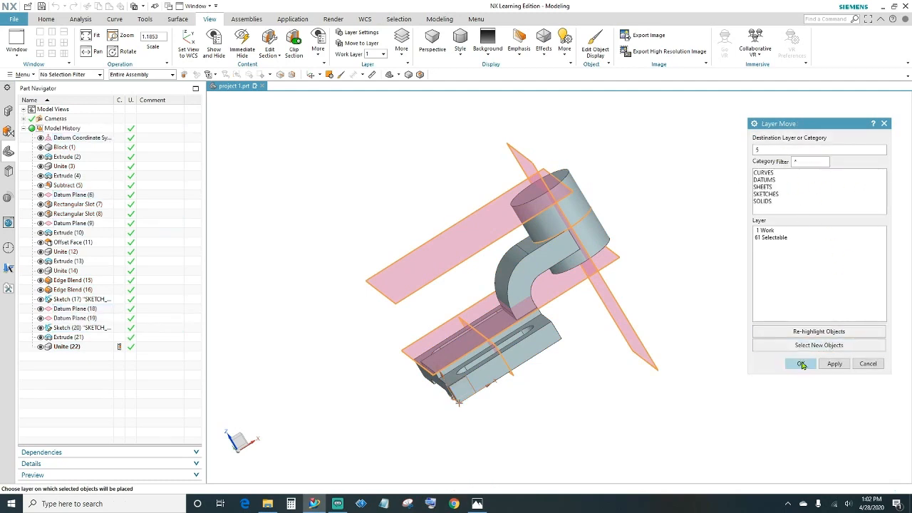
{"action": "left_click", "coordinate": [801, 364]}
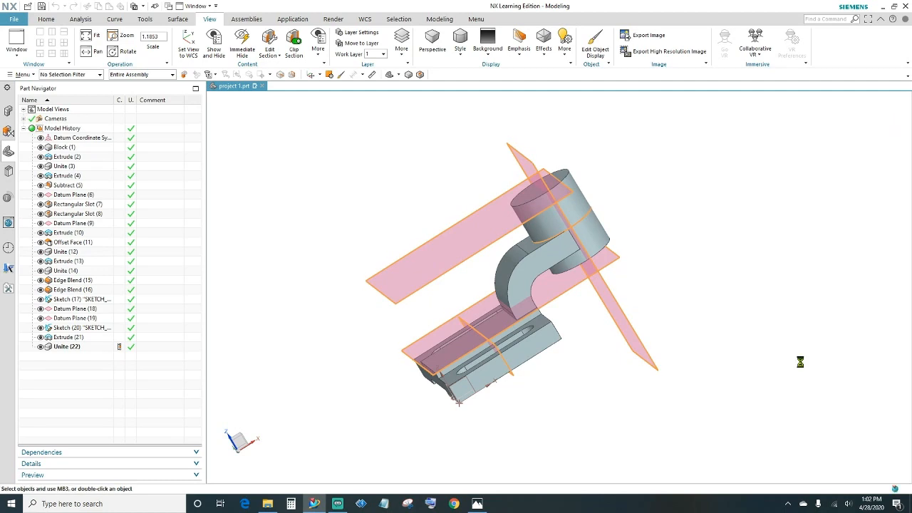
- Turn off layer 5 in the layer settings to hide the datums and sketch
{"action": "left_click", "coordinate": [347, 36]}
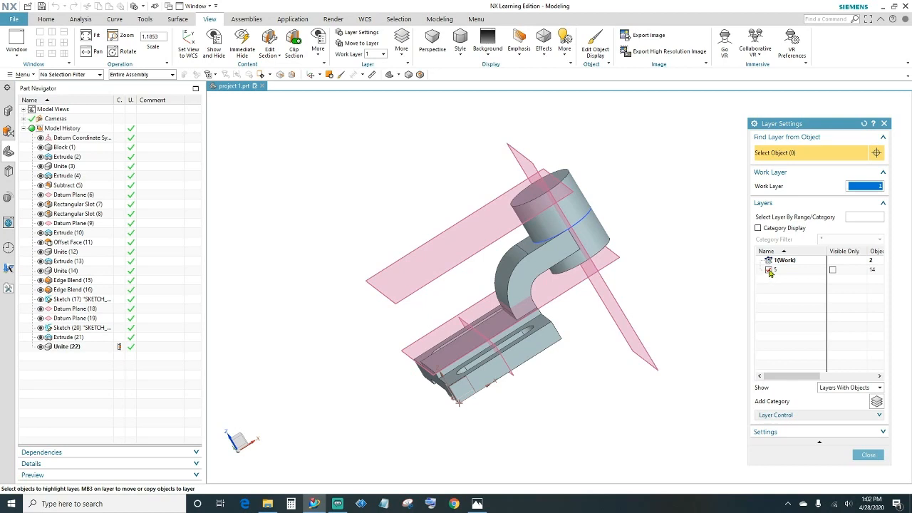
{"action": "left_click", "coordinate": [768, 270]}
{"action": "left_click", "coordinate": [868, 454]}
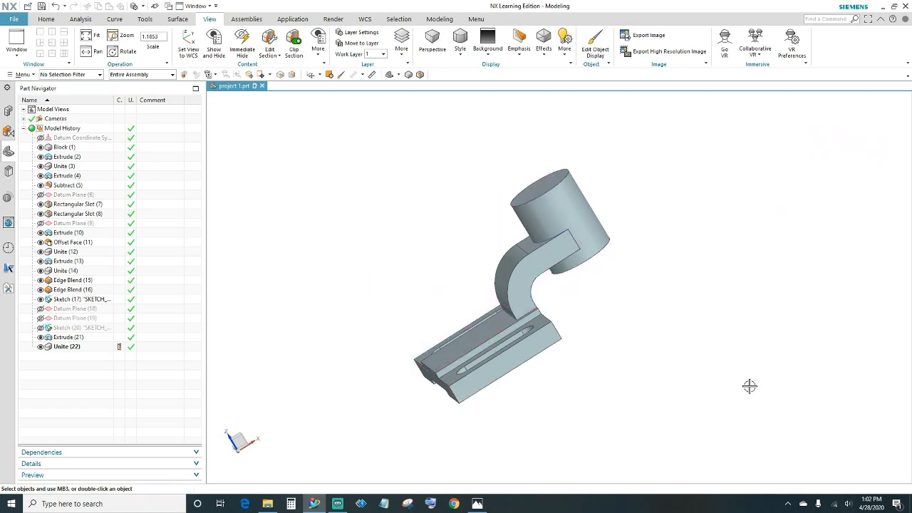
{"action": "middle_click_drag", "start_coordinate": [629, 320], "coordinate": [656, 318]}
{"action": "middle_click_drag", "start_coordinate": [612, 273], "coordinate": [674, 341]}
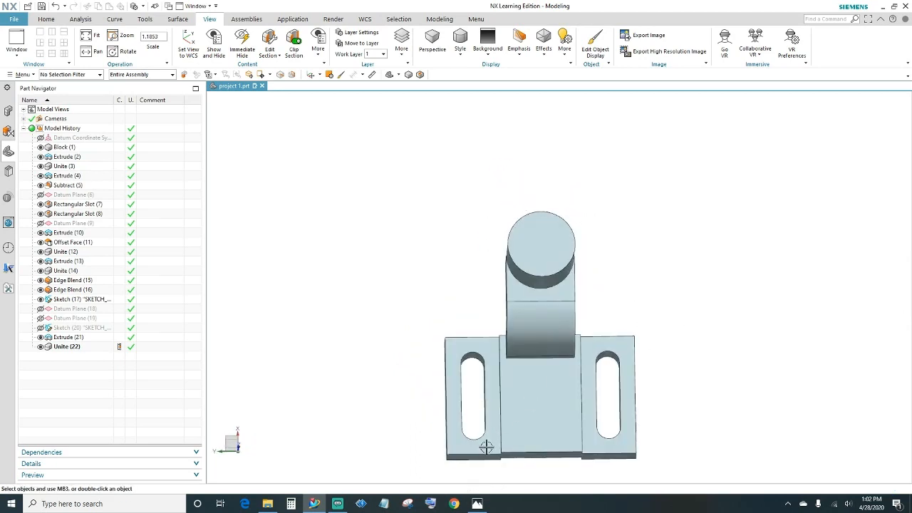
- Consult the reference drawing and start a hole on the boss's top face, placing its sketch point near the face's centre
{"action": "left_click", "coordinate": [314, 503]}
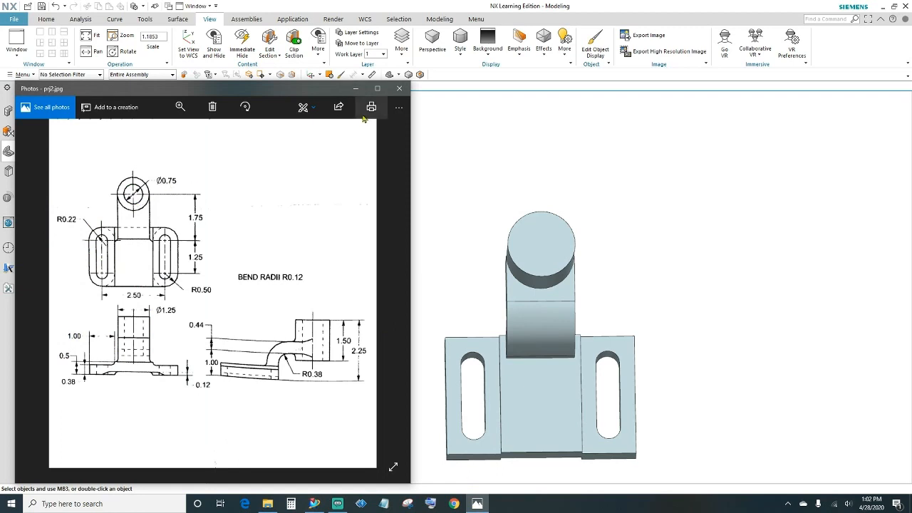
{"action": "left_click", "coordinate": [356, 89]}
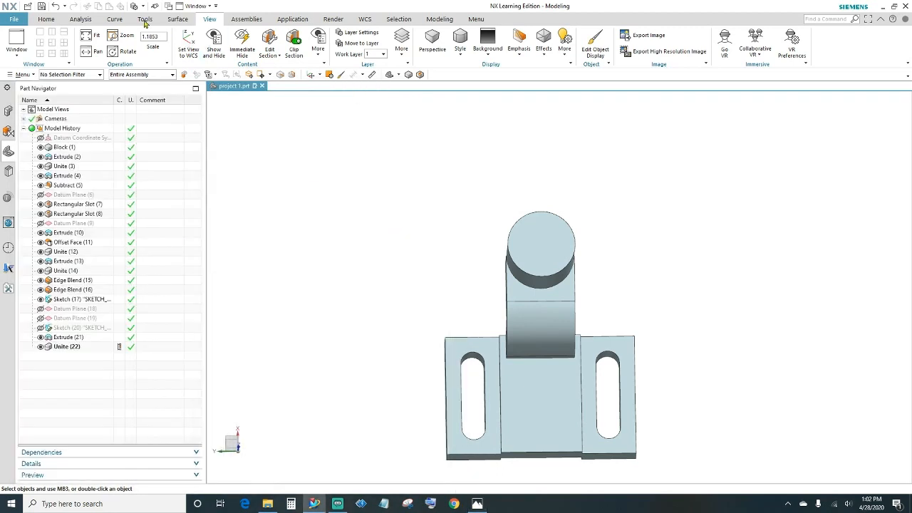
{"action": "left_click", "coordinate": [45, 18]}
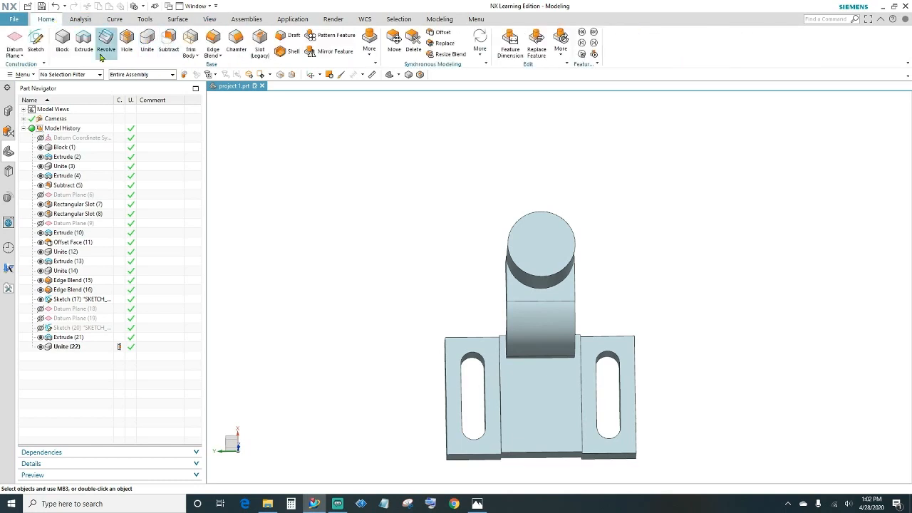
{"action": "left_click", "coordinate": [102, 55]}
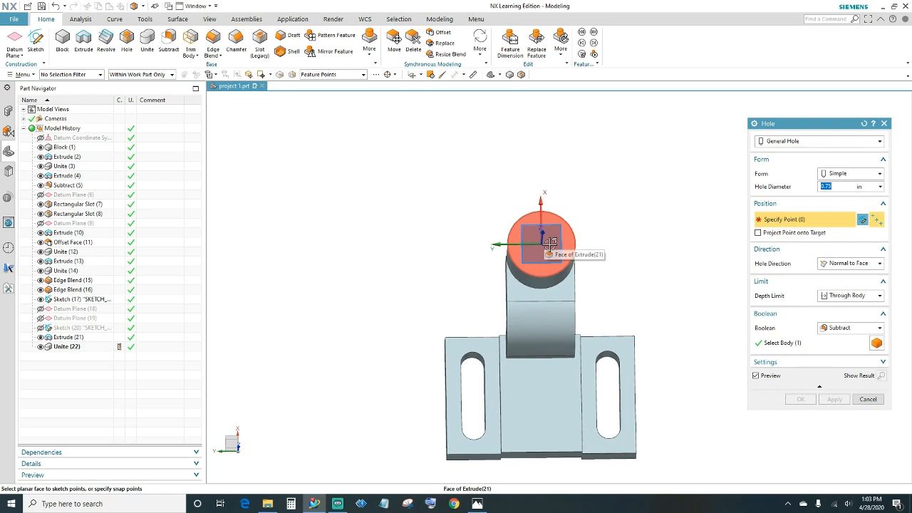
{"action": "left_click", "coordinate": [549, 242]}
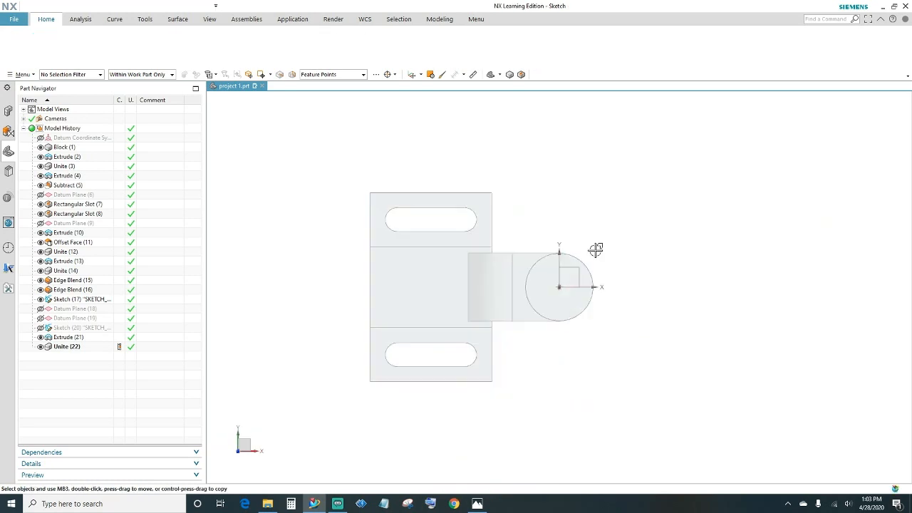
{"action": "scroll", "coordinate": [605, 311], "scroll_direction": "up", "scroll_amount": 2}
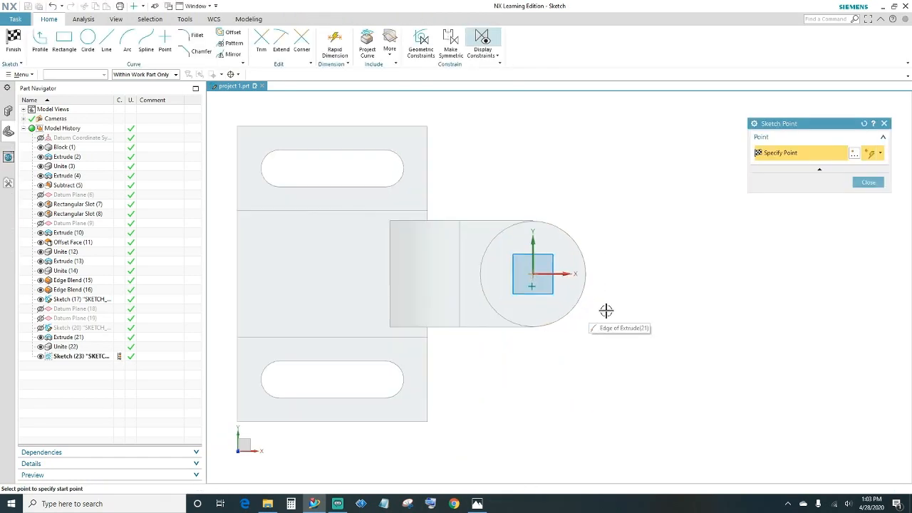
{"action": "scroll", "coordinate": [605, 311], "scroll_direction": "up", "scroll_amount": 1}
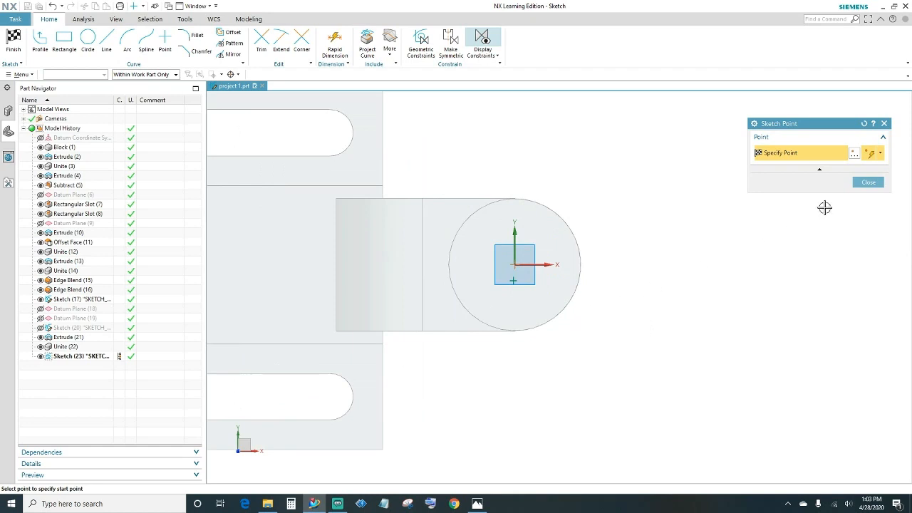
- Constrain the hole's sketch point coincident with the sketch origin at the boss centre
{"action": "left_click", "coordinate": [867, 184]}
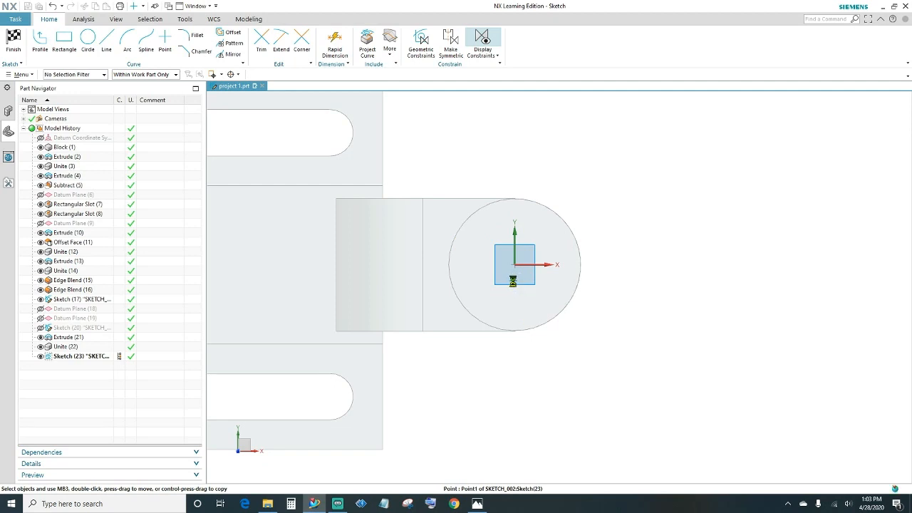
{"action": "left_click", "coordinate": [513, 280]}
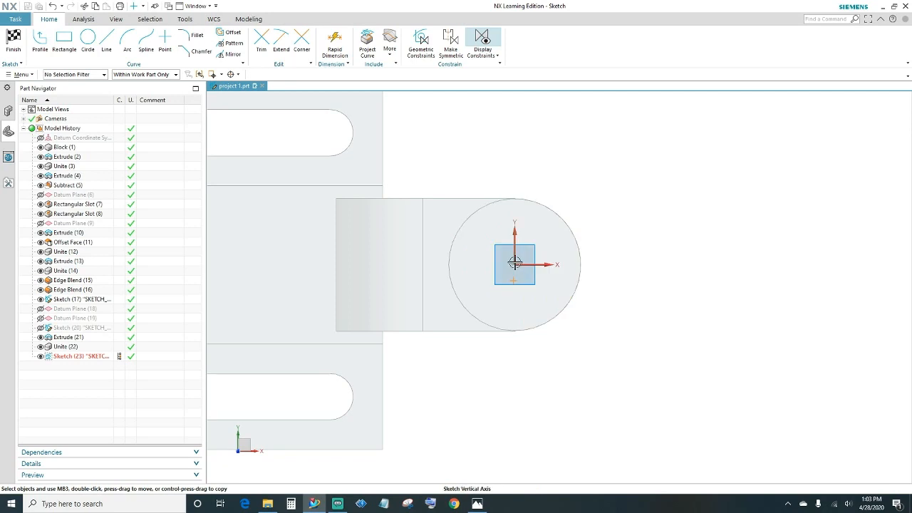
{"action": "left_click", "coordinate": [514, 263]}
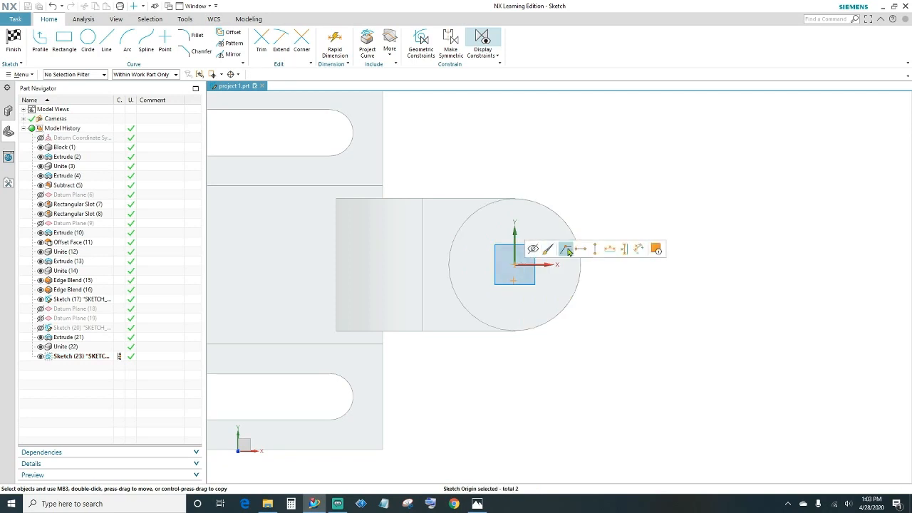
{"action": "left_click", "coordinate": [565, 249]}
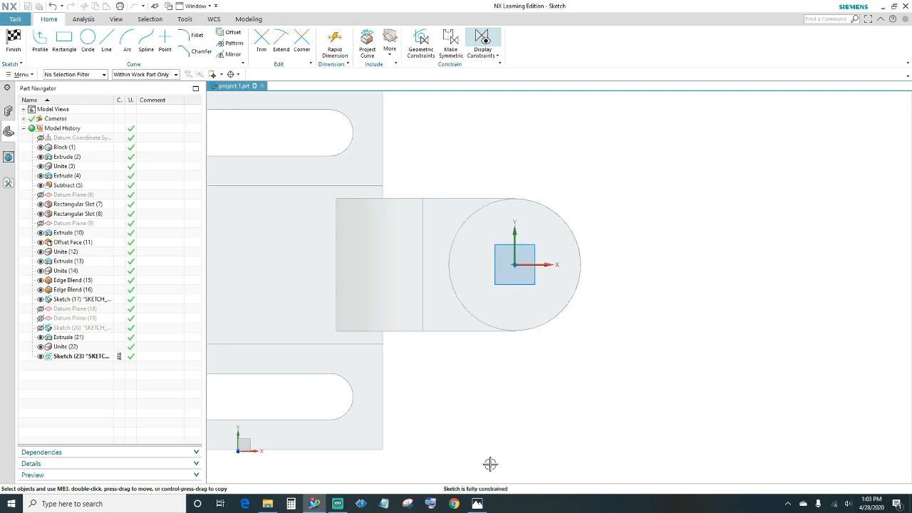
- Finish the point sketch and subtract a simple 0.75 in diameter hole through the body at the boss centre
{"action": "left_click", "coordinate": [13, 41]}
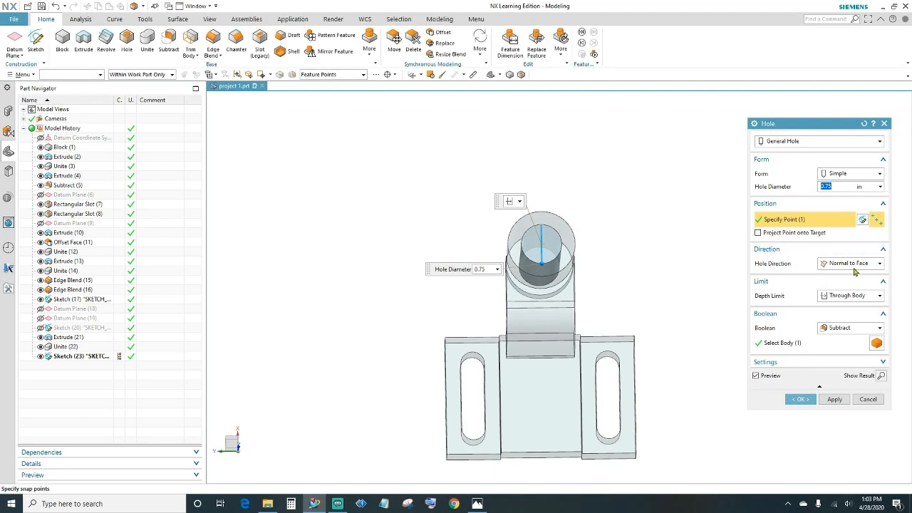
{"action": "mouse_move", "coordinate": [630, 297]}
{"action": "middle_mouse_down"}
{"action": "mouse_move", "coordinate": [700, 301]}
{"action": "mouse_move", "coordinate": [635, 308]}
{"action": "middle_mouse_up"}
{"action": "left_click", "coordinate": [799, 399]}
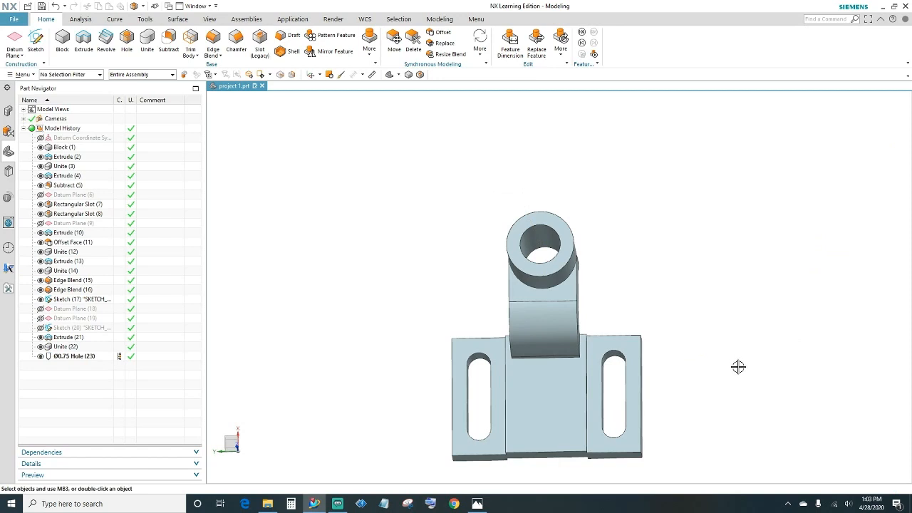
{"action": "middle_click_drag", "start_coordinate": [727, 415], "coordinate": [731, 377]}
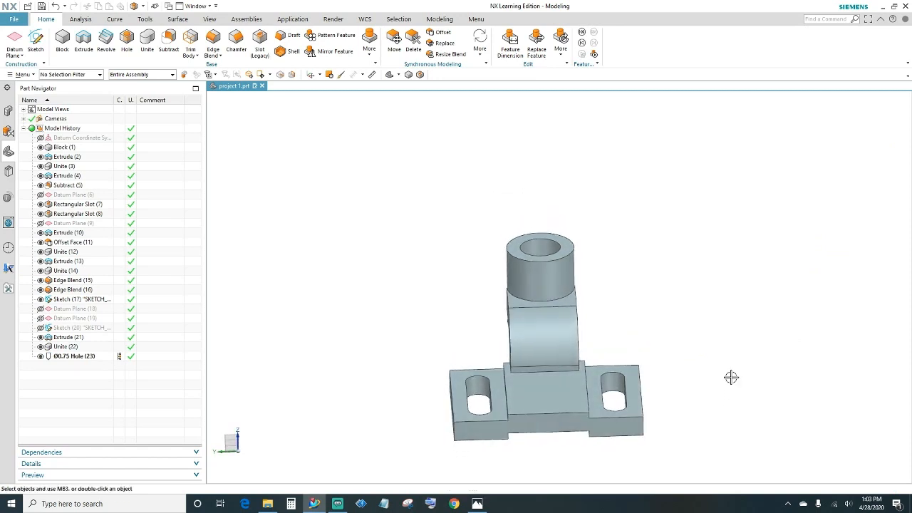
- Set up an edge blend on the base's four outer vertical corner edges with a 0.5 in radius, following the reference drawing
{"action": "left_click", "coordinate": [478, 504]}
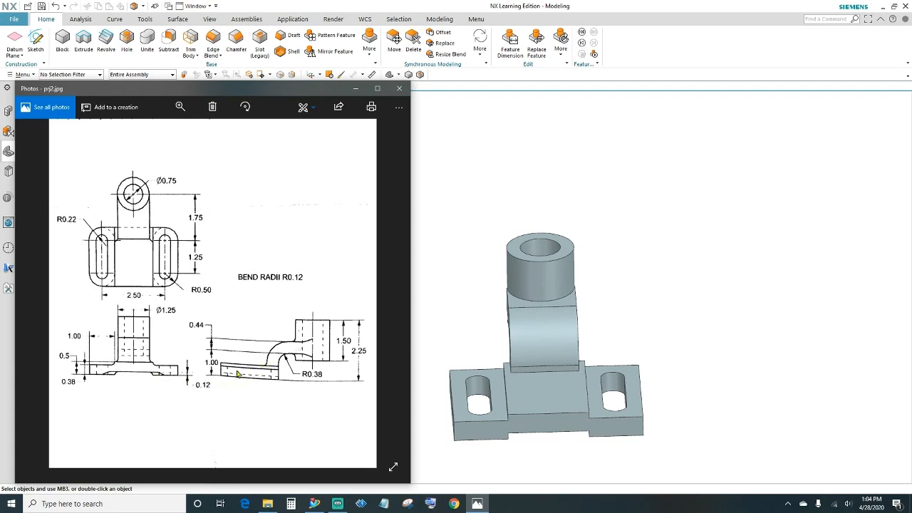
{"action": "left_click", "coordinate": [356, 89]}
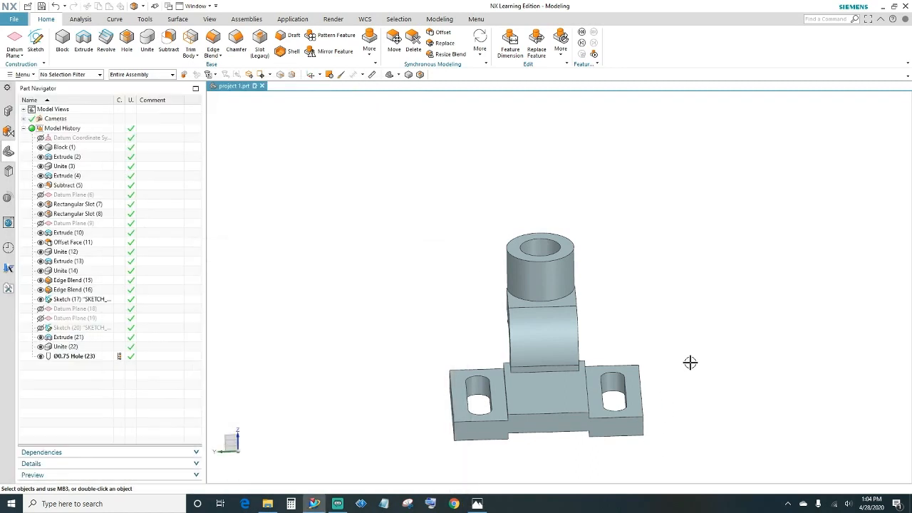
{"action": "middle_click_drag", "start_coordinate": [698, 369], "coordinate": [548, 313]}
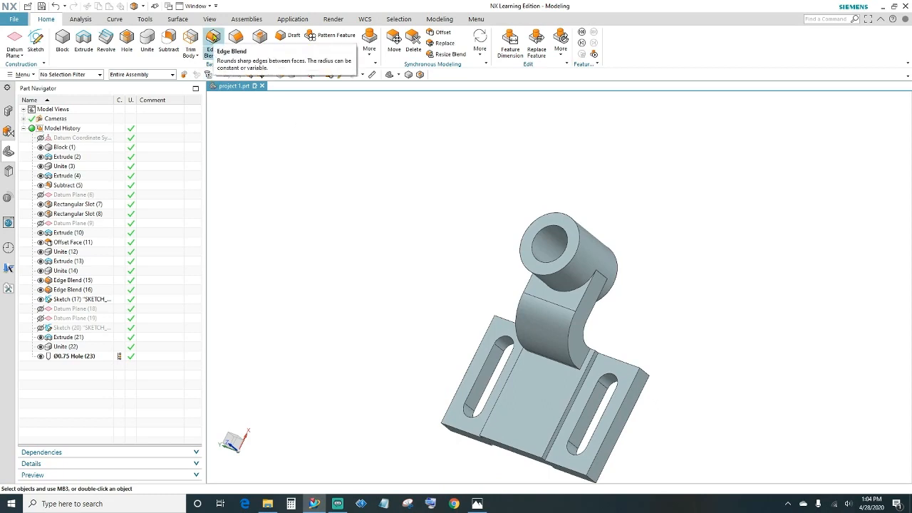
{"action": "left_click", "coordinate": [213, 37]}
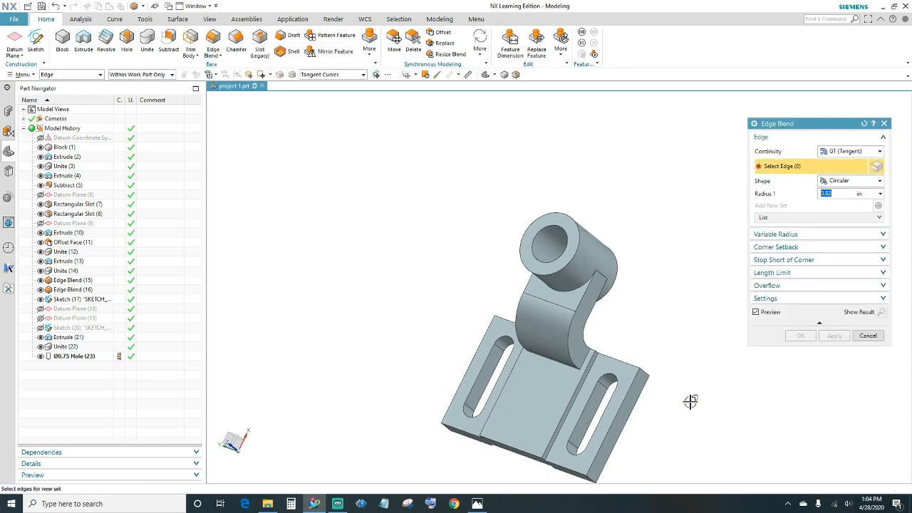
{"action": "middle_click_drag", "start_coordinate": [684, 382], "coordinate": [648, 390]}
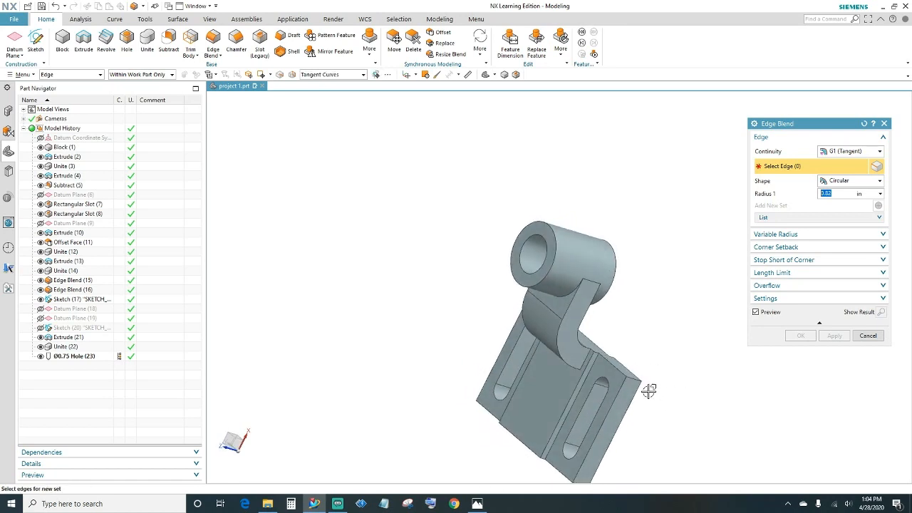
{"action": "left_click", "coordinate": [639, 386]}
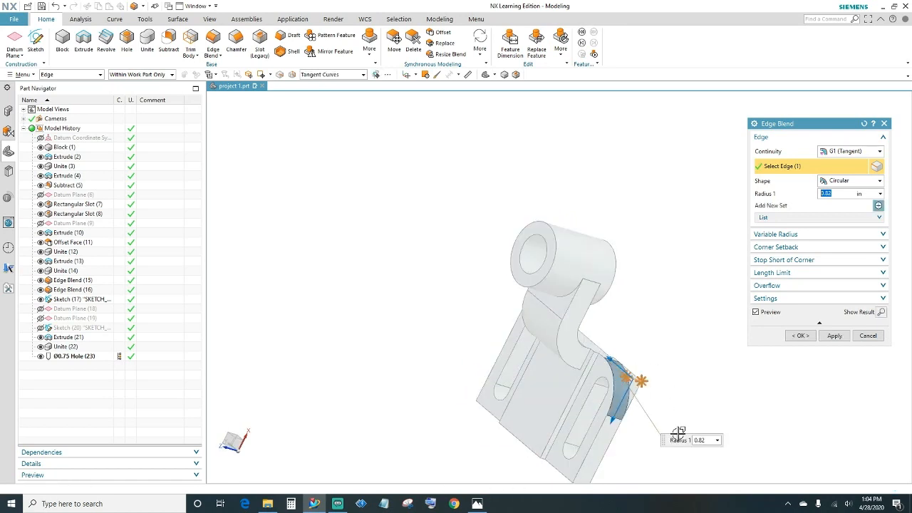
{"action": "middle_click_drag", "start_coordinate": [647, 450], "coordinate": [655, 416]}
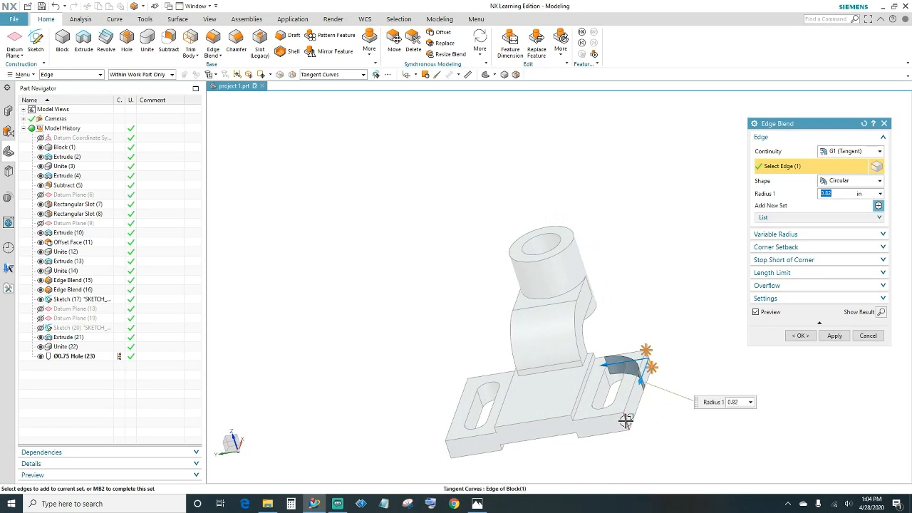
{"action": "left_click", "coordinate": [627, 422]}
{"action": "middle_click_drag", "start_coordinate": [419, 421], "coordinate": [539, 412]}
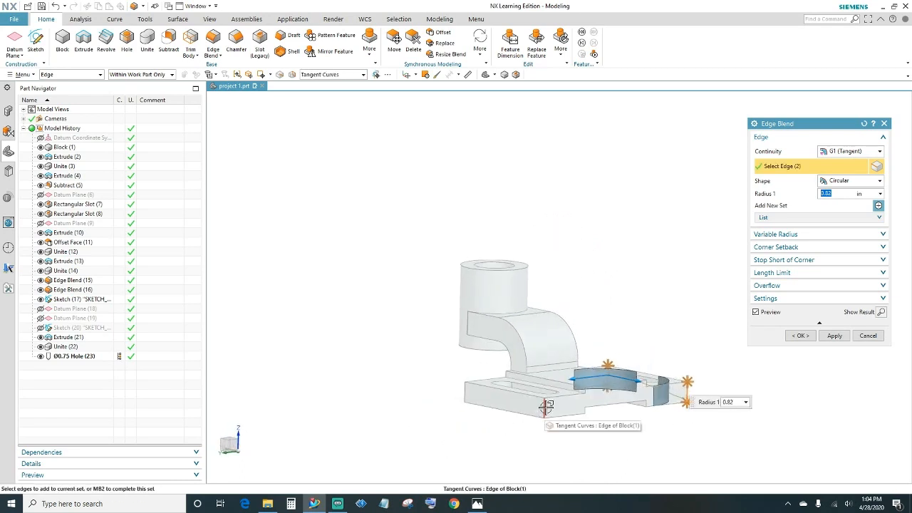
{"action": "left_click", "coordinate": [545, 406]}
{"action": "middle_click_drag", "start_coordinate": [470, 423], "coordinate": [559, 432]}
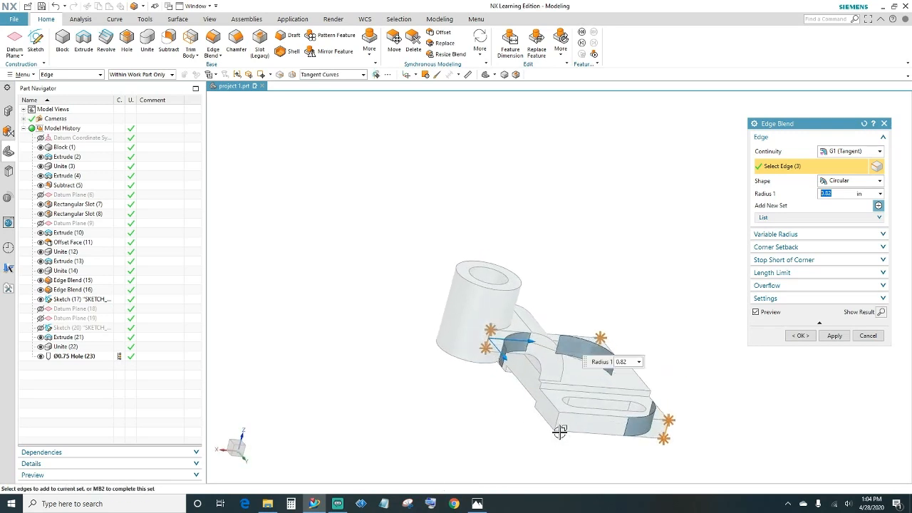
{"action": "left_click", "coordinate": [559, 430]}
{"action": "middle_click_drag", "start_coordinate": [752, 449], "coordinate": [630, 346]}
{"action": "type", "text": ".5"}
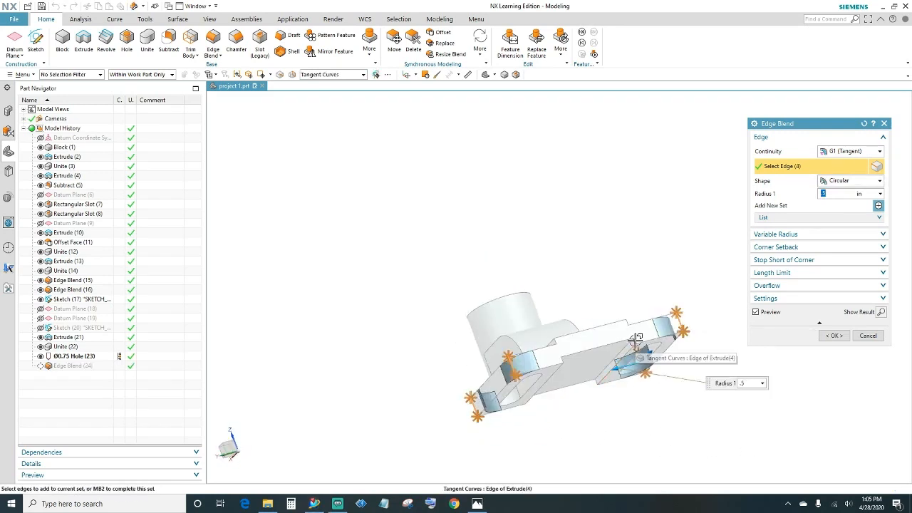
- Add the four inner corner edges of the underside recess to the 0.5 in edge blend and create it
{"action": "left_click", "coordinate": [634, 341]}
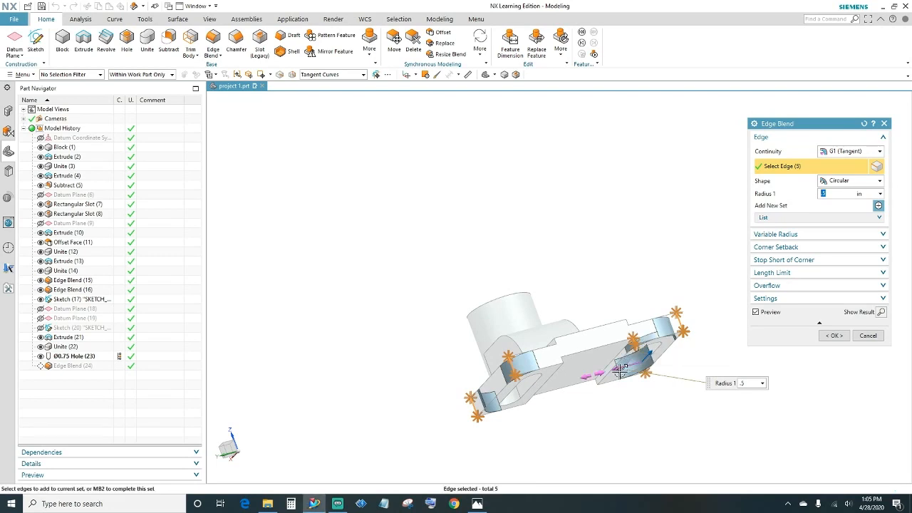
{"action": "middle_click_drag", "start_coordinate": [572, 409], "coordinate": [527, 416]}
{"action": "left_click", "coordinate": [463, 376]}
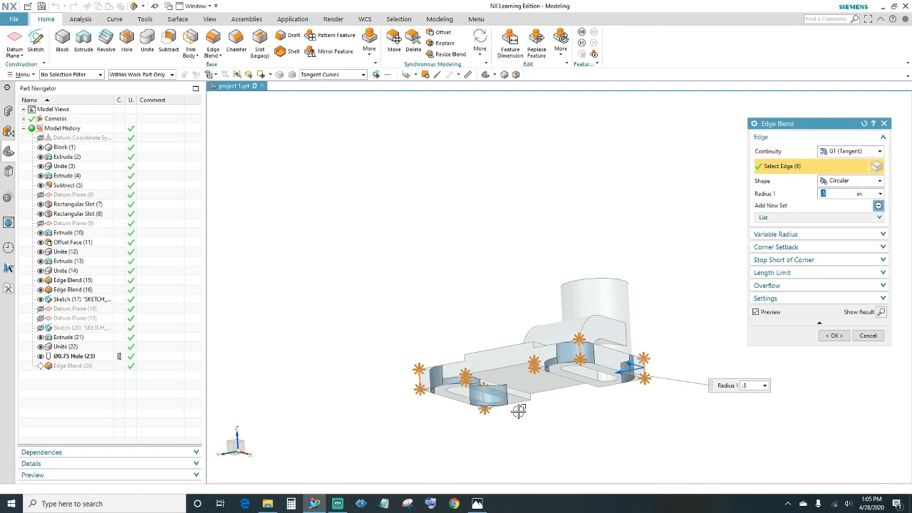
{"action": "middle_click_drag", "start_coordinate": [615, 427], "coordinate": [583, 406]}
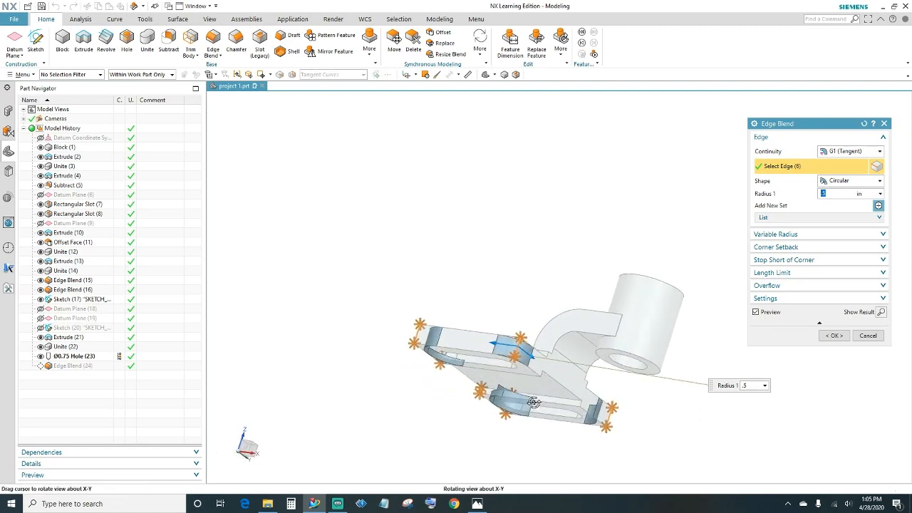
{"action": "left_click", "coordinate": [581, 404]}
{"action": "middle_click_drag", "start_coordinate": [472, 423], "coordinate": [508, 344]}
{"action": "left_click", "coordinate": [516, 338]}
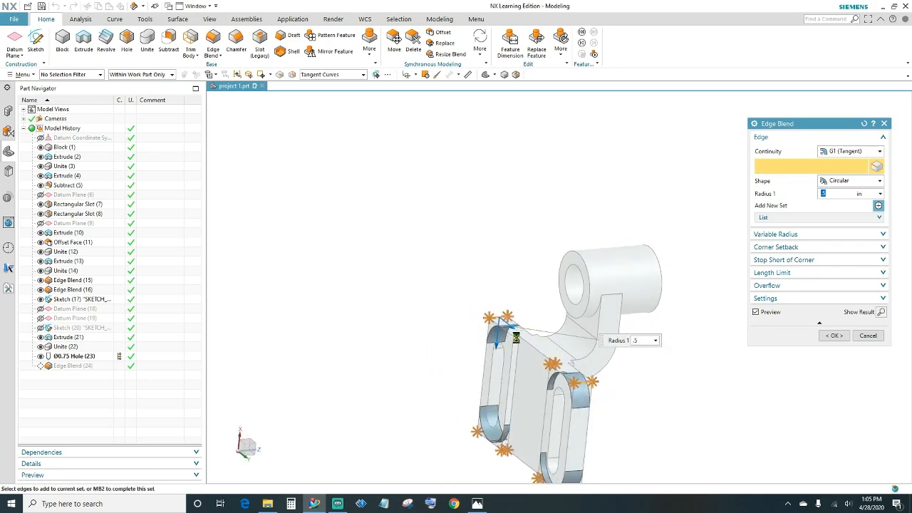
{"action": "middle_click_drag", "start_coordinate": [702, 376], "coordinate": [712, 412]}
{"action": "left_click", "coordinate": [834, 336]}
- Set up a 0.12 in edge blend on the base pad's two long step edges and the upright's front foot edge, following the reference drawing
{"action": "left_click", "coordinate": [477, 503]}
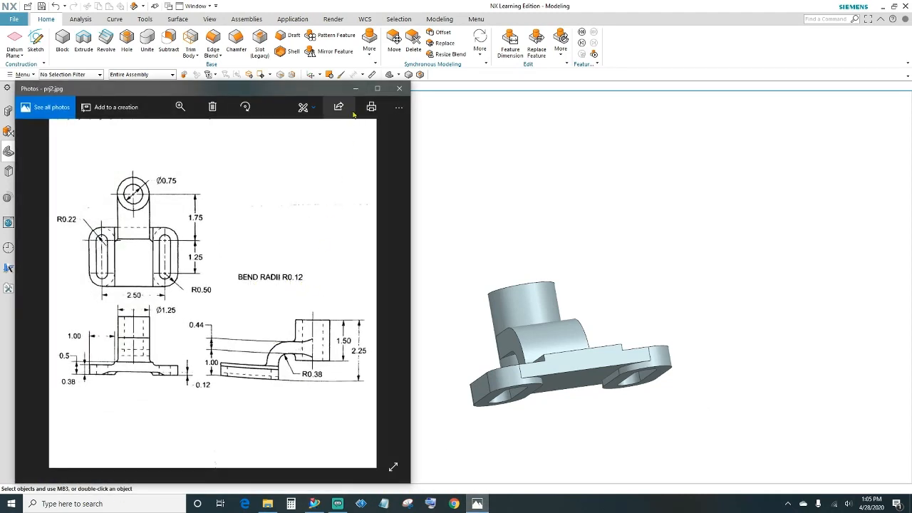
{"action": "left_click", "coordinate": [355, 89]}
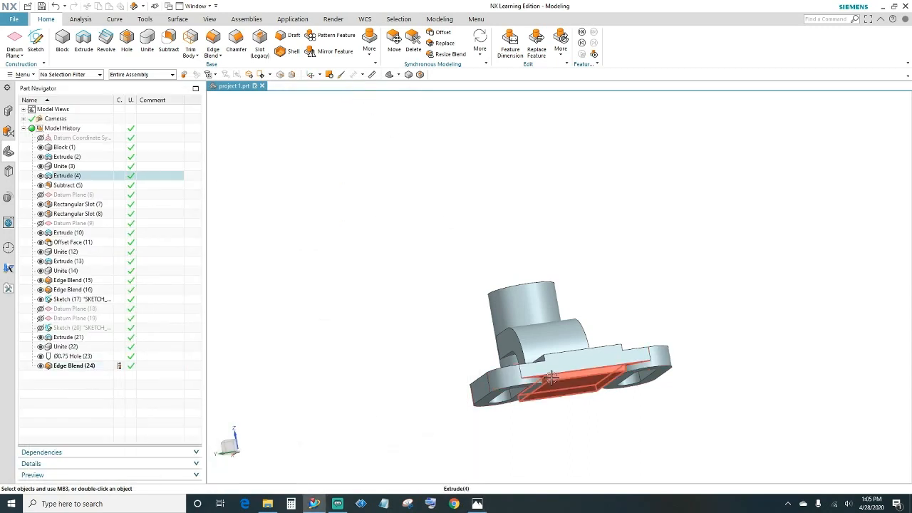
{"action": "middle_click_drag", "start_coordinate": [729, 354], "coordinate": [715, 383]}
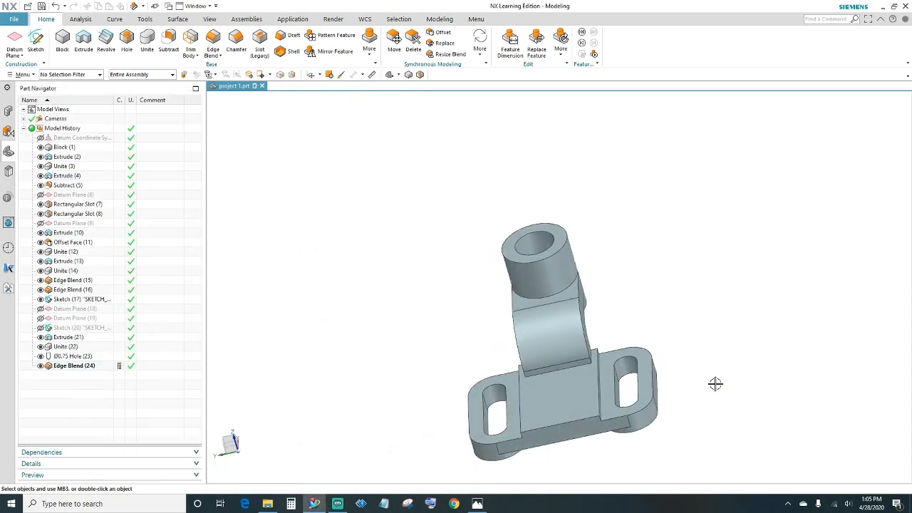
{"action": "left_click", "coordinate": [210, 42]}
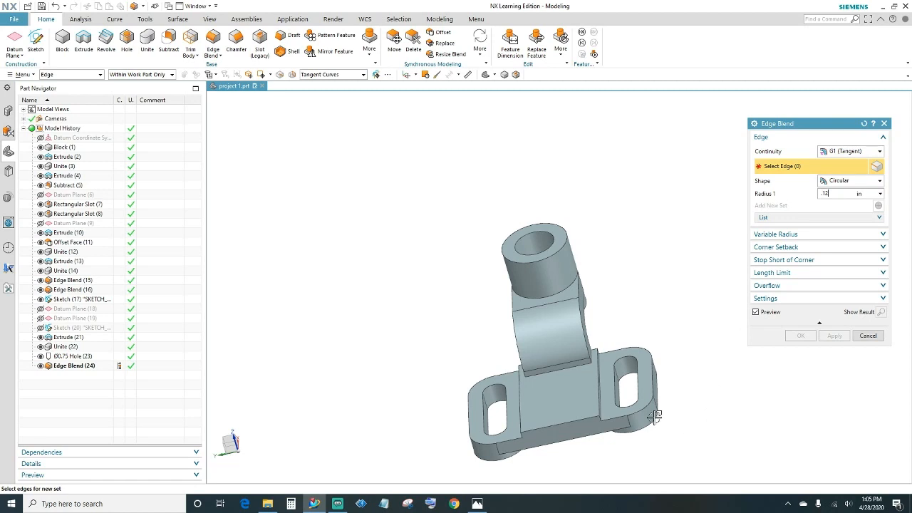
{"action": "middle_click_drag", "start_coordinate": [694, 390], "coordinate": [611, 376]}
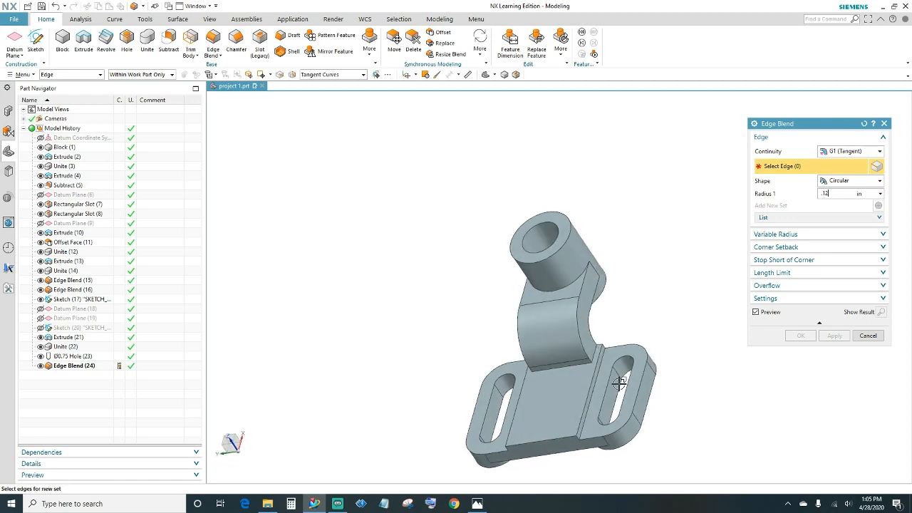
{"action": "left_click", "coordinate": [598, 381]}
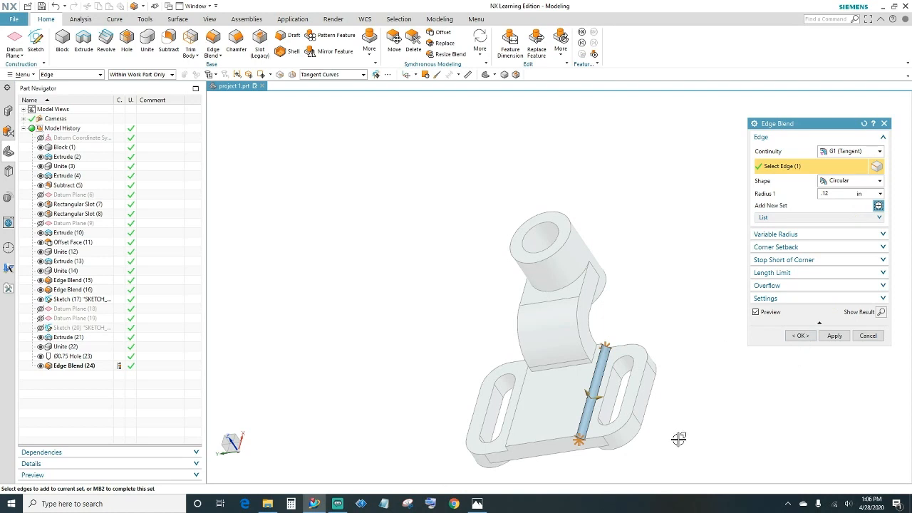
{"action": "middle_click_drag", "start_coordinate": [678, 438], "coordinate": [688, 405]}
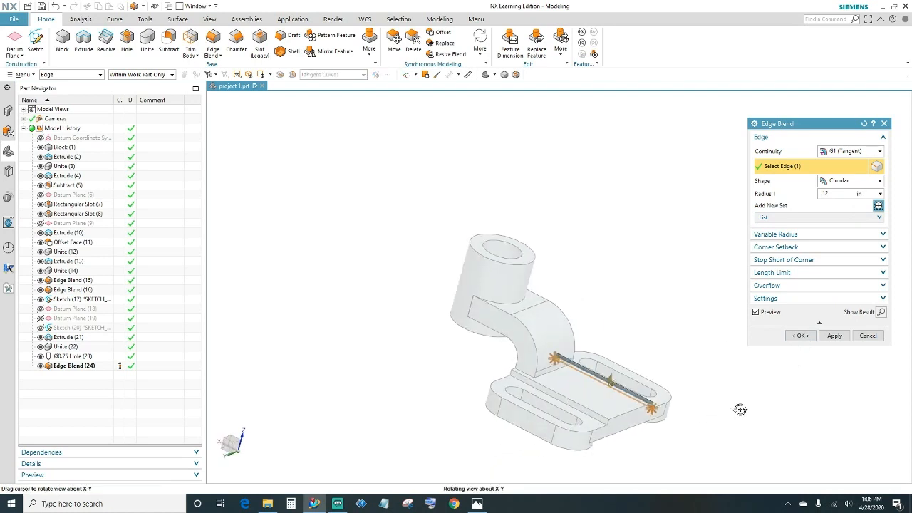
{"action": "left_click", "coordinate": [565, 403]}
{"action": "left_click", "coordinate": [559, 372]}
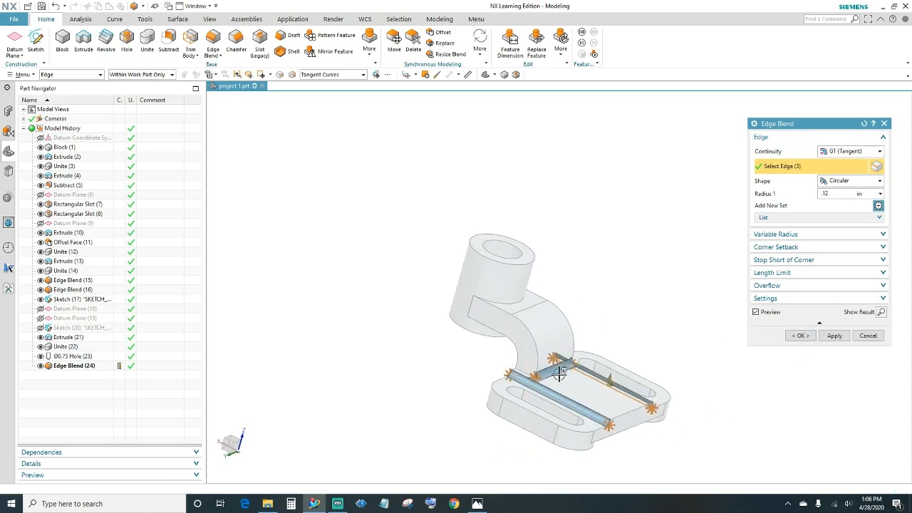
- Add the upright's two side foot edges and the arm-to-boss junction edges above and below to the 0.12 in edge blend
{"action": "left_click", "coordinate": [523, 372]}
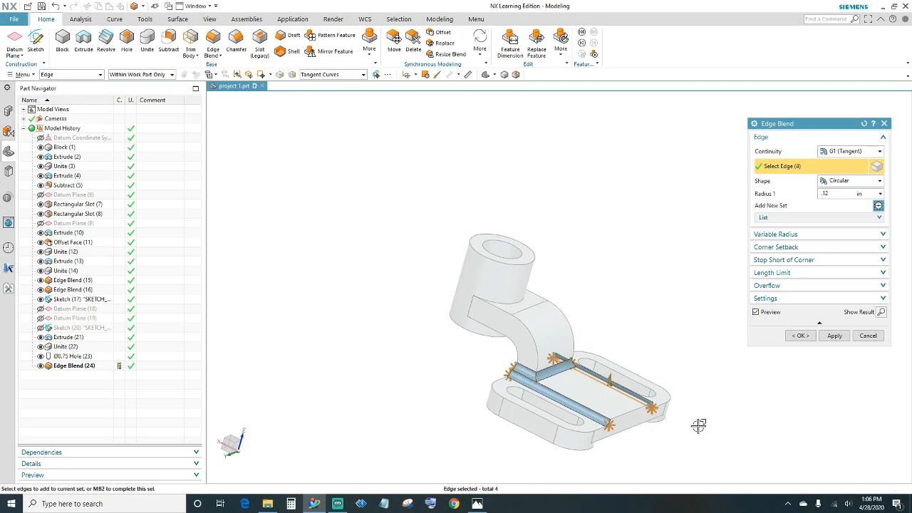
{"action": "middle_click_drag", "start_coordinate": [698, 425], "coordinate": [596, 359]}
{"action": "left_click", "coordinate": [596, 354]}
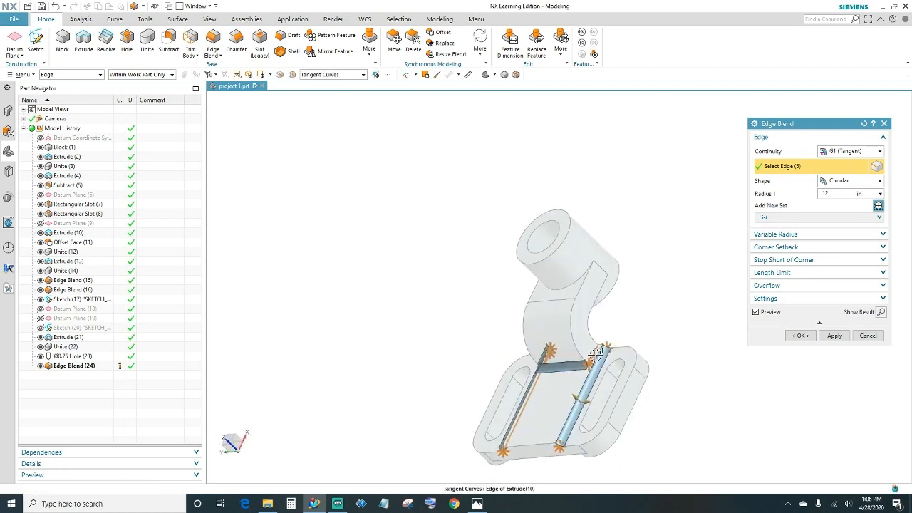
{"action": "left_click", "coordinate": [584, 303]}
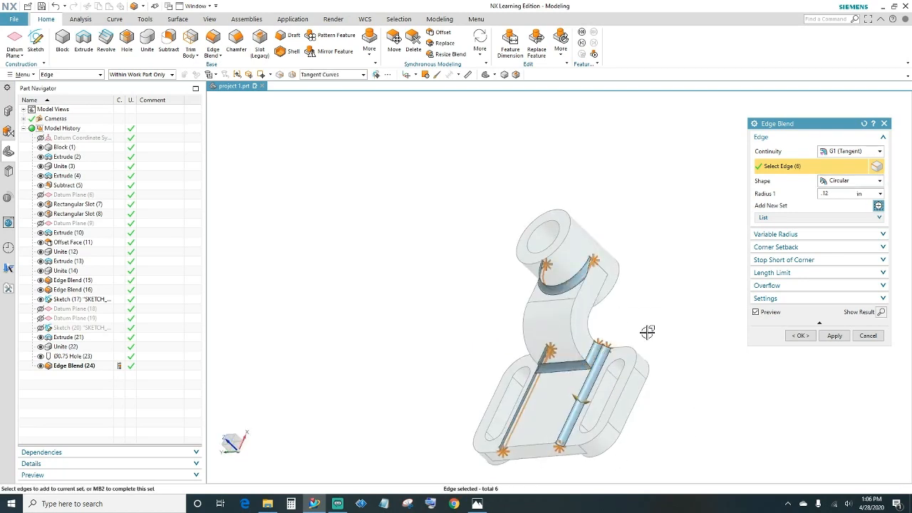
{"action": "middle_click_drag", "start_coordinate": [636, 321], "coordinate": [591, 303]}
{"action": "left_click", "coordinate": [580, 289]}
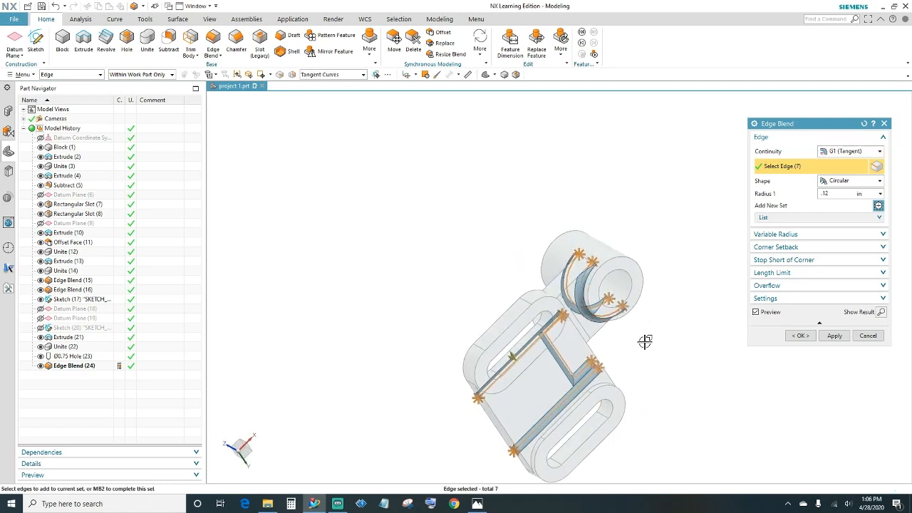
- Add the underside recess edges beside both slots to the 0.12 in edge blend, check the reference drawing and create the blend
{"action": "middle_click_drag", "start_coordinate": [651, 346], "coordinate": [682, 342]}
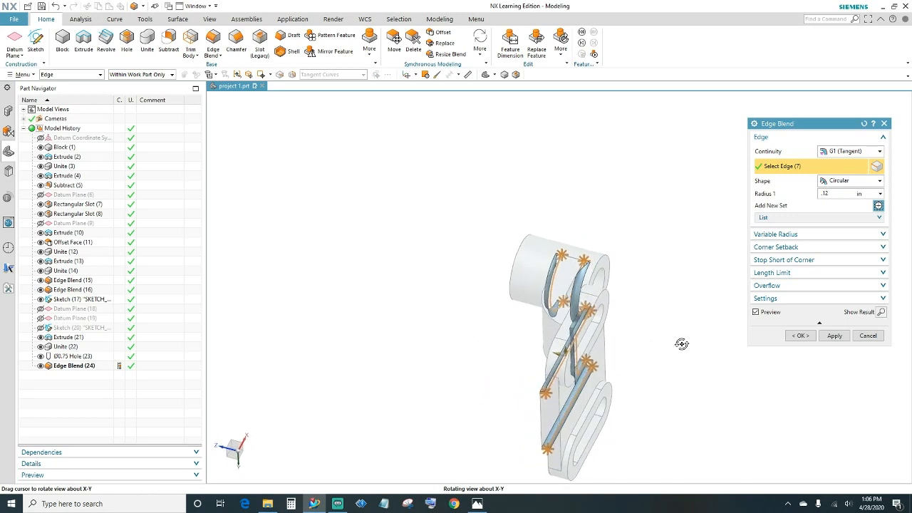
{"action": "left_click", "coordinate": [585, 407]}
{"action": "middle_click_drag", "start_coordinate": [633, 444], "coordinate": [505, 284]}
{"action": "left_click", "coordinate": [494, 258]}
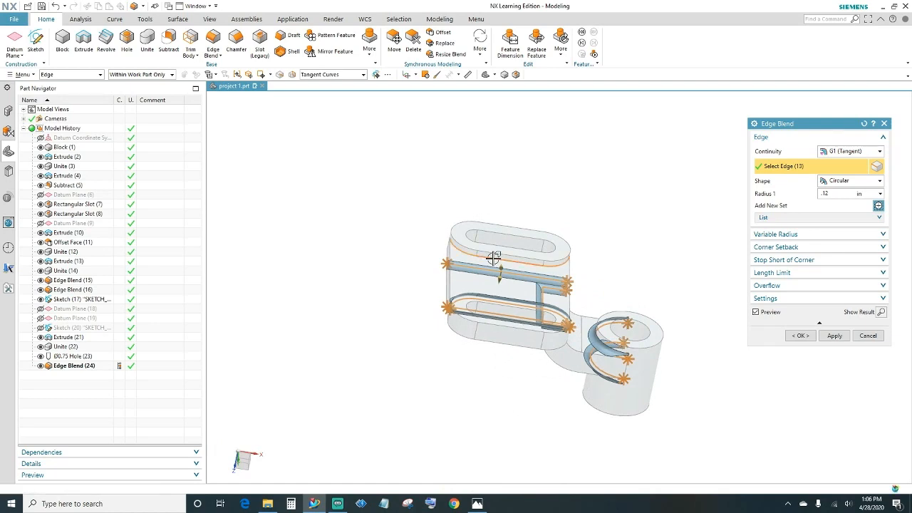
{"action": "middle_click_drag", "start_coordinate": [677, 277], "coordinate": [692, 433]}
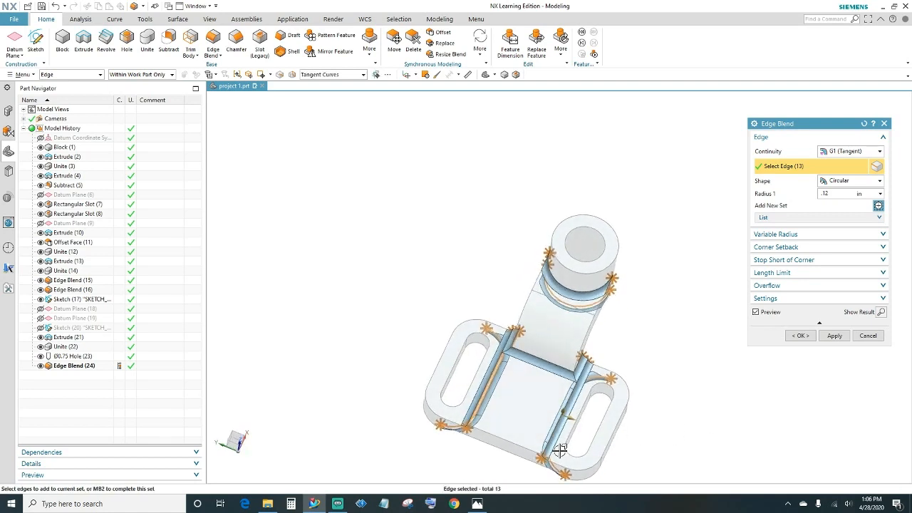
{"action": "left_click", "coordinate": [477, 503]}
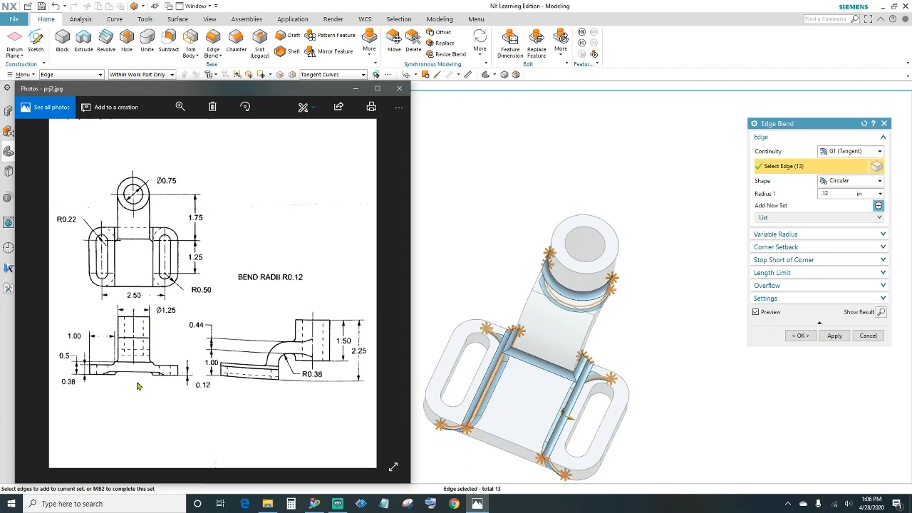
{"action": "left_click", "coordinate": [355, 88]}
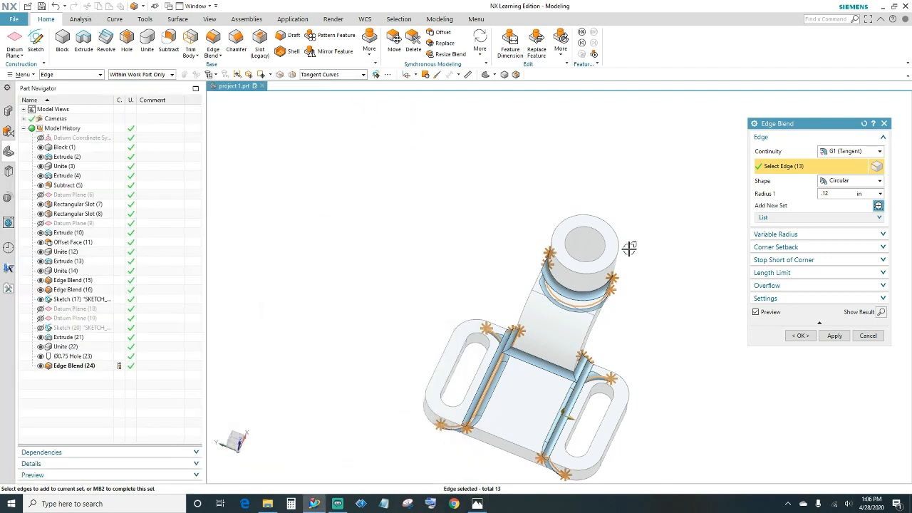
{"action": "left_click", "coordinate": [803, 337]}
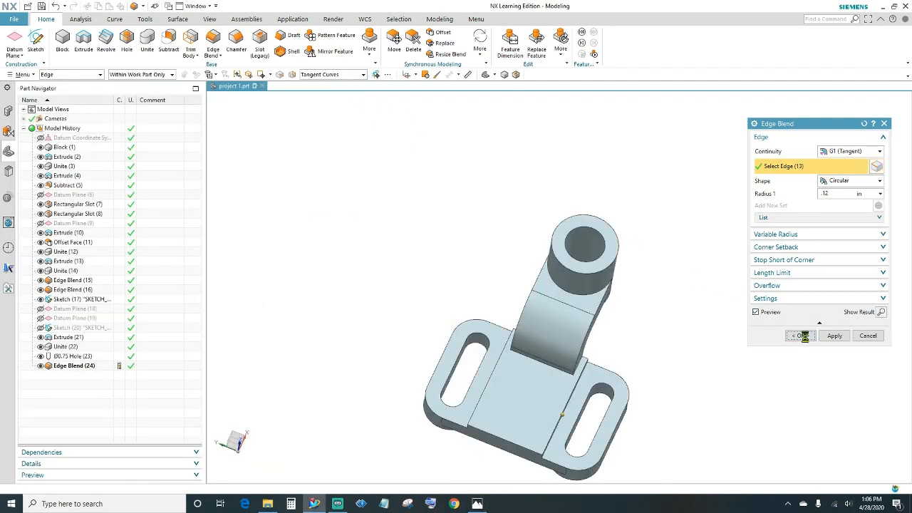
{"action": "mouse_move", "coordinate": [713, 391]}
{"action": "middle_mouse_down"}
{"action": "mouse_move", "coordinate": [716, 365]}
{"action": "mouse_move", "coordinate": [692, 349]}
{"action": "mouse_move", "coordinate": [660, 351]}
{"action": "mouse_move", "coordinate": [692, 342]}
{"action": "mouse_move", "coordinate": [715, 354]}
{"action": "mouse_move", "coordinate": [722, 366]}
{"action": "mouse_move", "coordinate": [713, 401]}
{"action": "middle_mouse_up"}
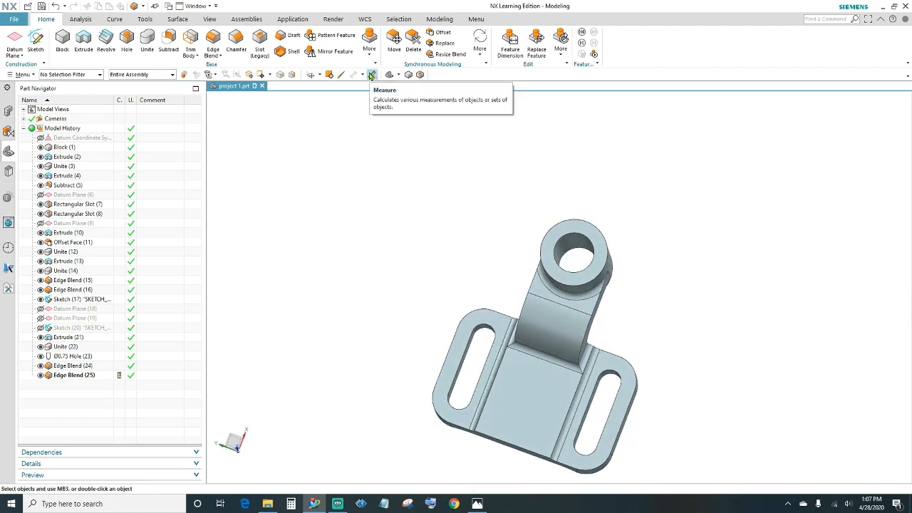
- Measure the boss's height from its top face to the bore's opposite edge, and remove that edge from the measurement
{"action": "left_click", "coordinate": [371, 74]}
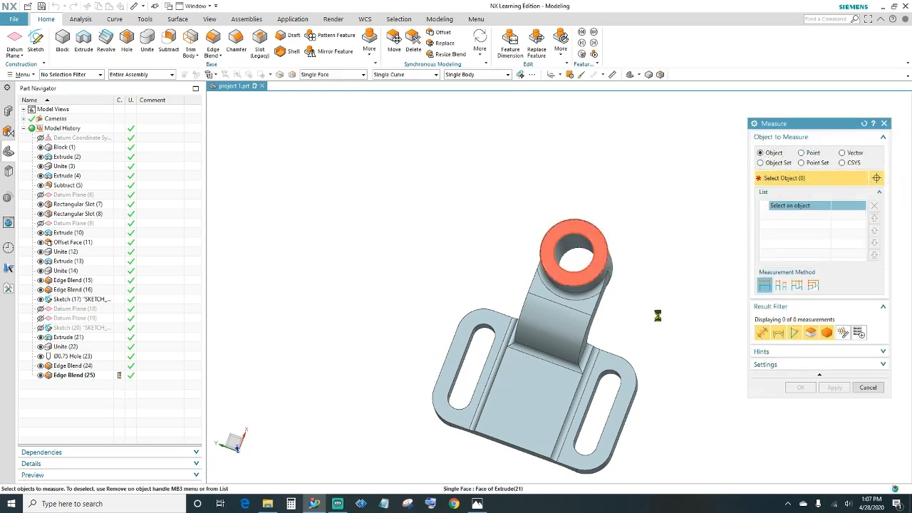
{"action": "middle_click_drag", "start_coordinate": [667, 325], "coordinate": [567, 307]}
{"action": "left_click", "coordinate": [595, 251]}
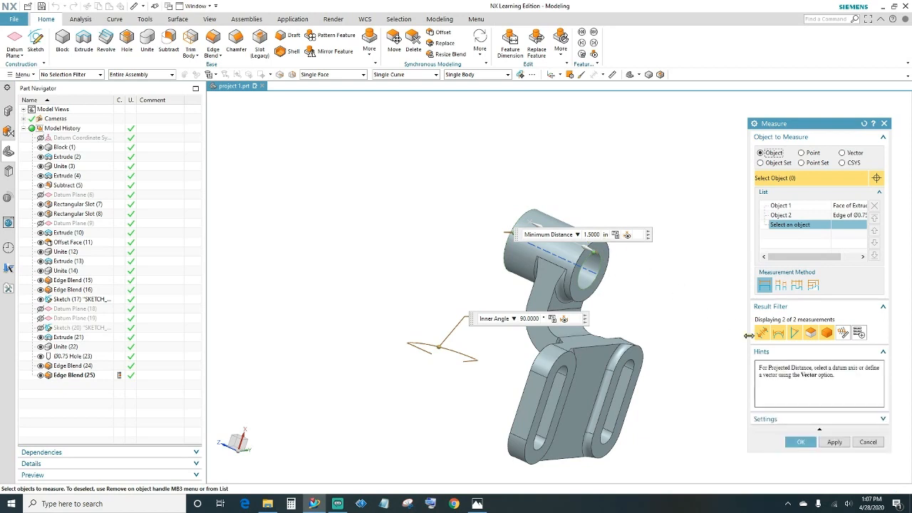
{"action": "left_click", "coordinate": [809, 205]}
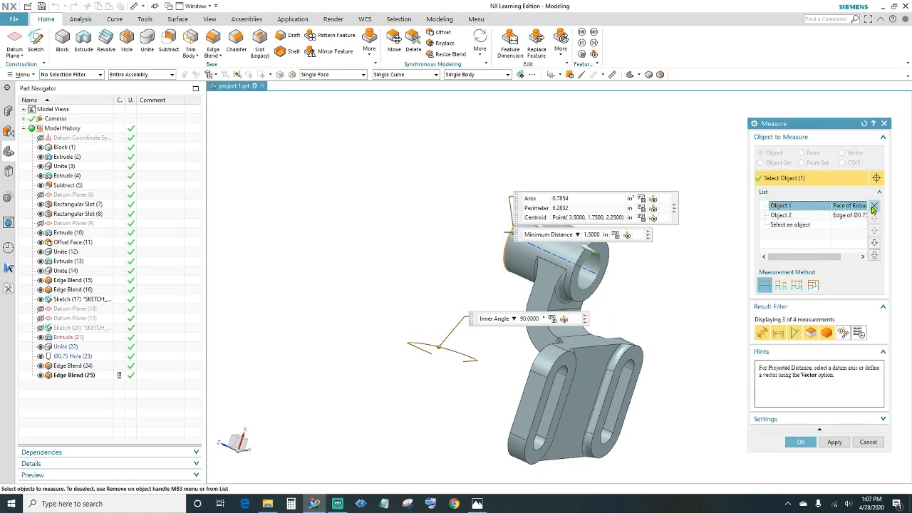
{"action": "left_click", "coordinate": [791, 215]}
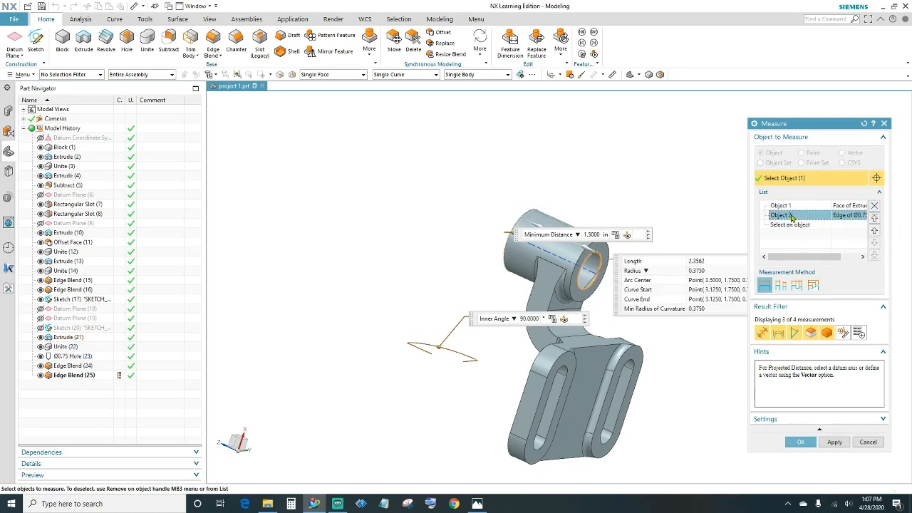
{"action": "left_click", "coordinate": [874, 219]}
- Measure the projected distance between the boss's top face and the base's underside face along a vertical vector
{"action": "middle_click_drag", "start_coordinate": [677, 301], "coordinate": [734, 316]}
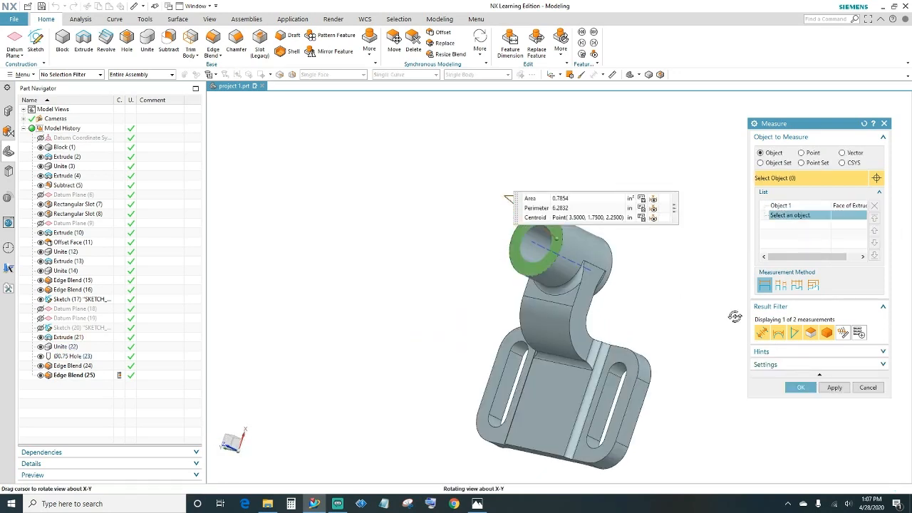
{"action": "left_click", "coordinate": [843, 154]}
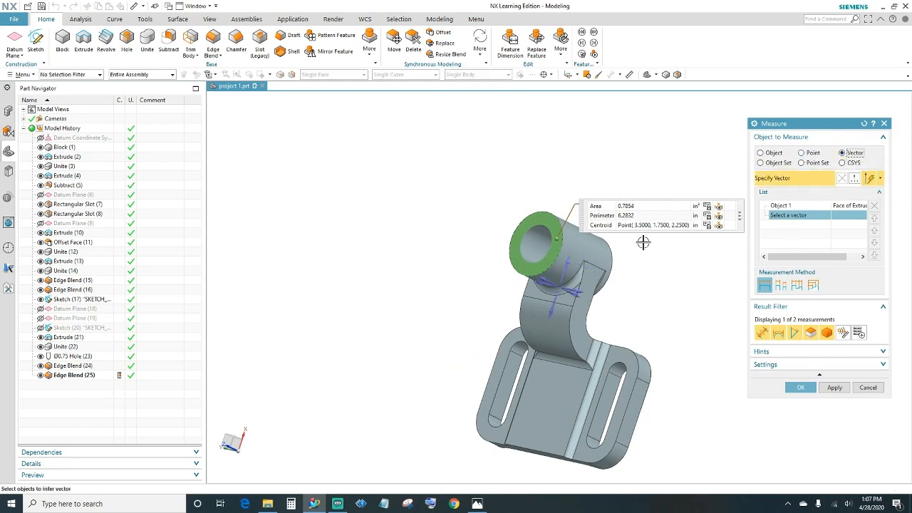
{"action": "middle_click_drag", "start_coordinate": [602, 324], "coordinate": [554, 287]}
{"action": "left_click", "coordinate": [555, 287]}
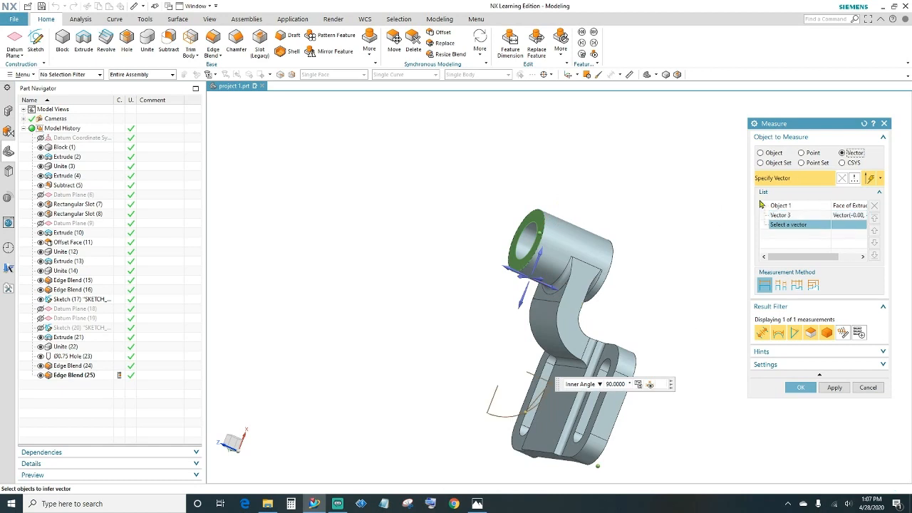
{"action": "left_click", "coordinate": [760, 154]}
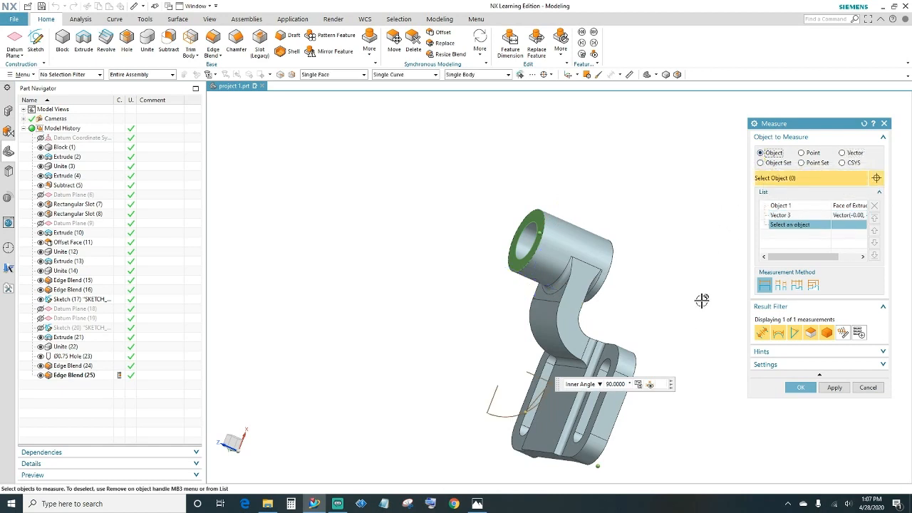
{"action": "middle_click_drag", "start_coordinate": [701, 301], "coordinate": [640, 271]}
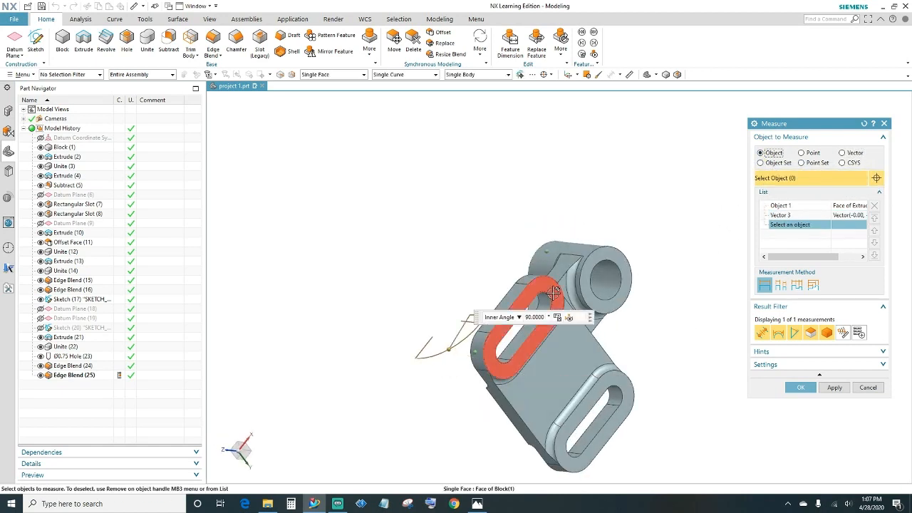
{"action": "mouse_move", "coordinate": [554, 292]}
{"action": "left_click", "coordinate": [554, 292]}
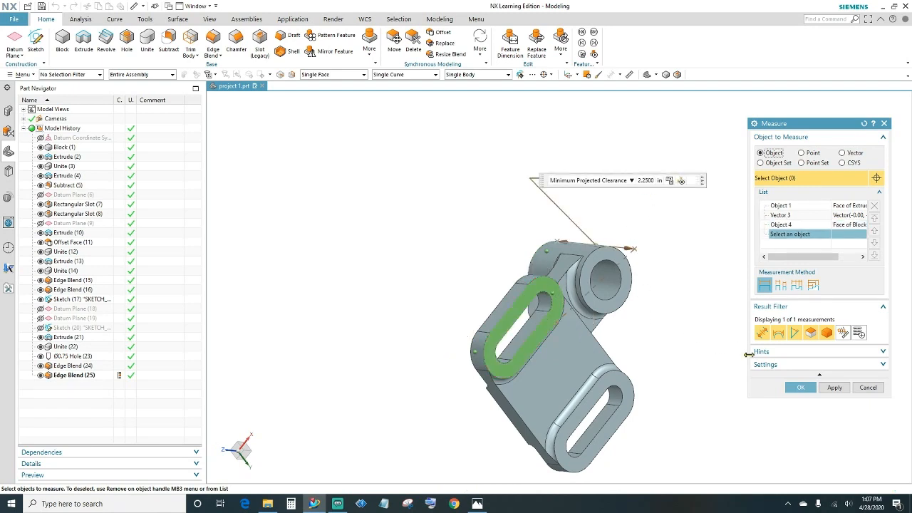
- Clear the boss face, the vector and the base face from the measurement list
{"action": "left_click", "coordinate": [790, 205]}
{"action": "left_click", "coordinate": [874, 205]}
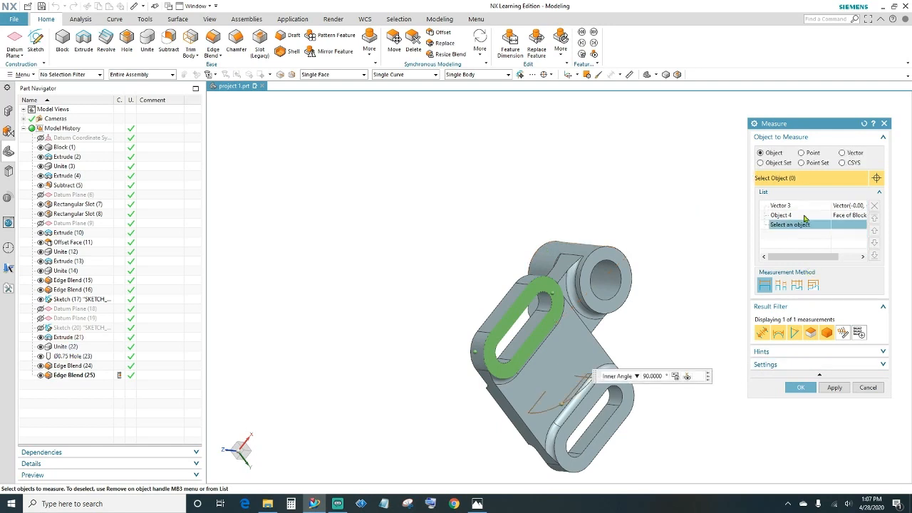
{"action": "left_click", "coordinate": [789, 207]}
{"action": "left_click", "coordinate": [874, 205]}
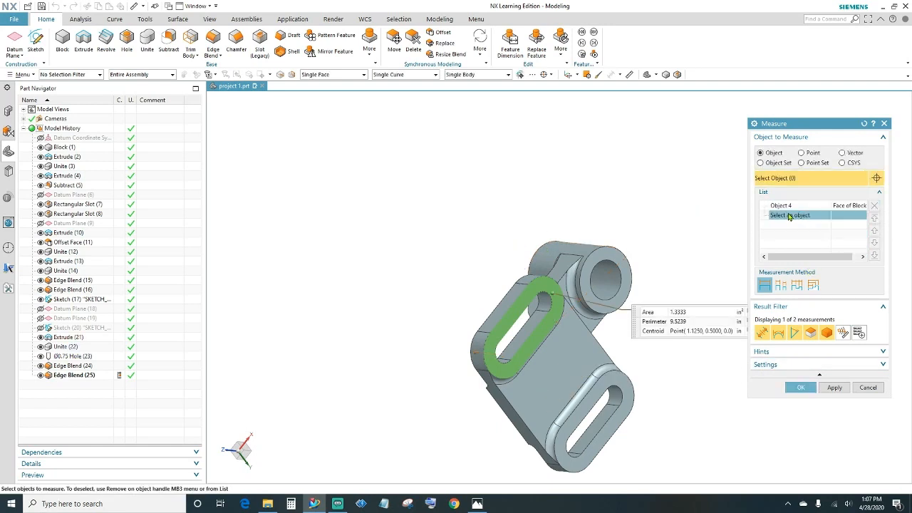
{"action": "left_click", "coordinate": [797, 207]}
{"action": "left_click", "coordinate": [874, 205]}
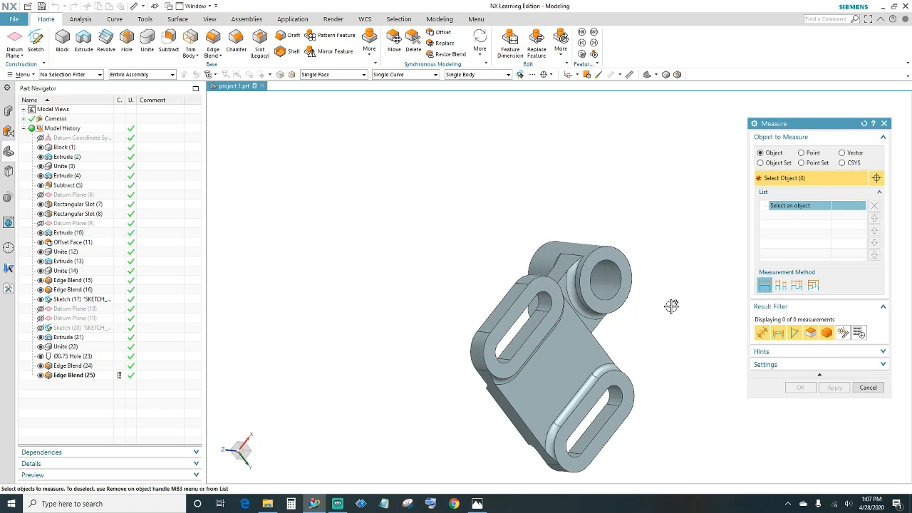
- Measure the point-to-point distance between the two end-arc centres of one base slot
{"action": "middle_click_drag", "start_coordinate": [672, 307], "coordinate": [768, 347]}
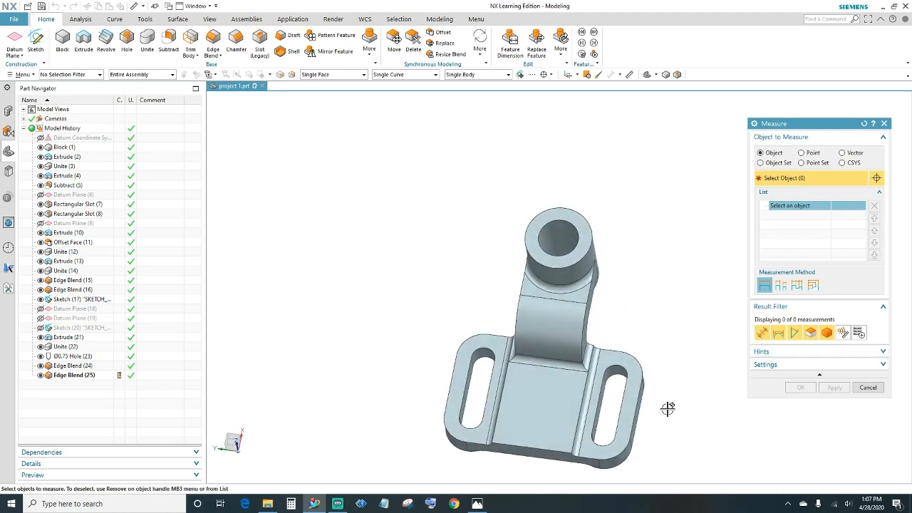
{"action": "left_click", "coordinate": [801, 152]}
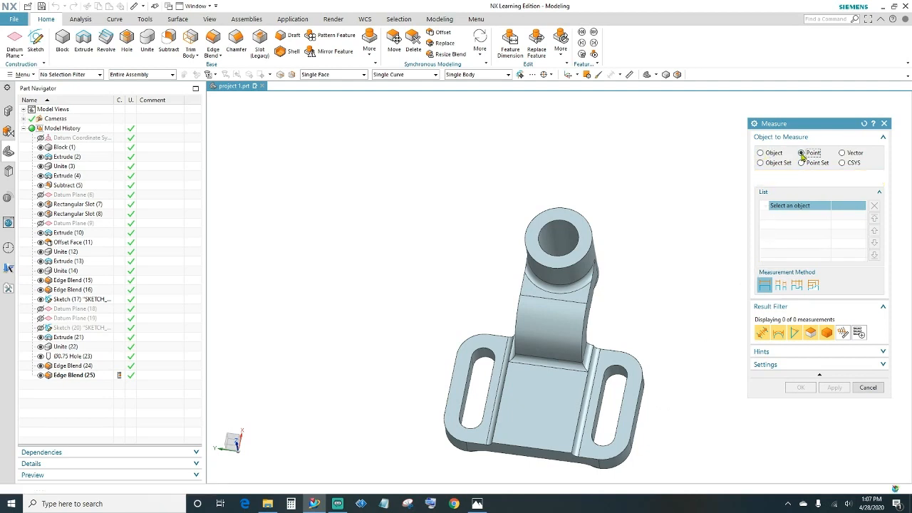
{"action": "left_click", "coordinate": [615, 375]}
{"action": "left_click", "coordinate": [602, 436]}
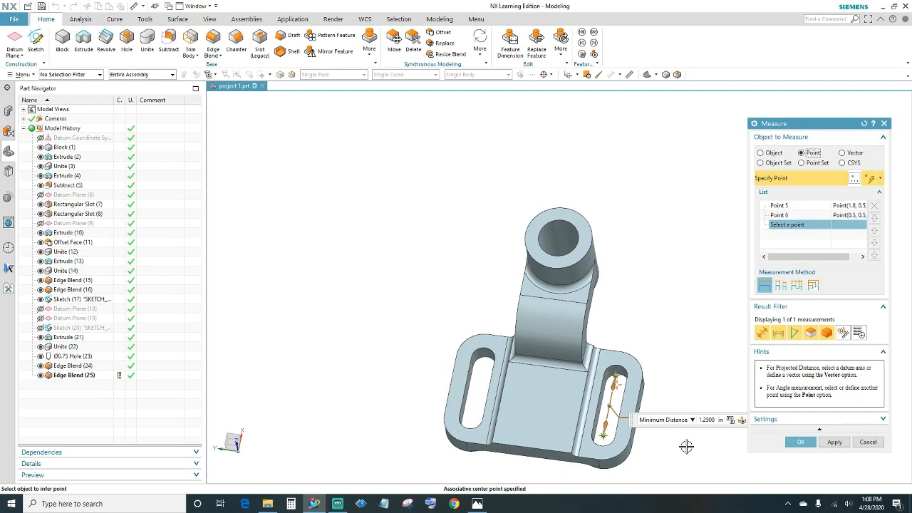
- Remove both slot arc-centre points from the measurement list and close the measurement
{"action": "left_click", "coordinate": [780, 206]}
{"action": "left_click", "coordinate": [874, 206]}
{"action": "left_click", "coordinate": [794, 206]}
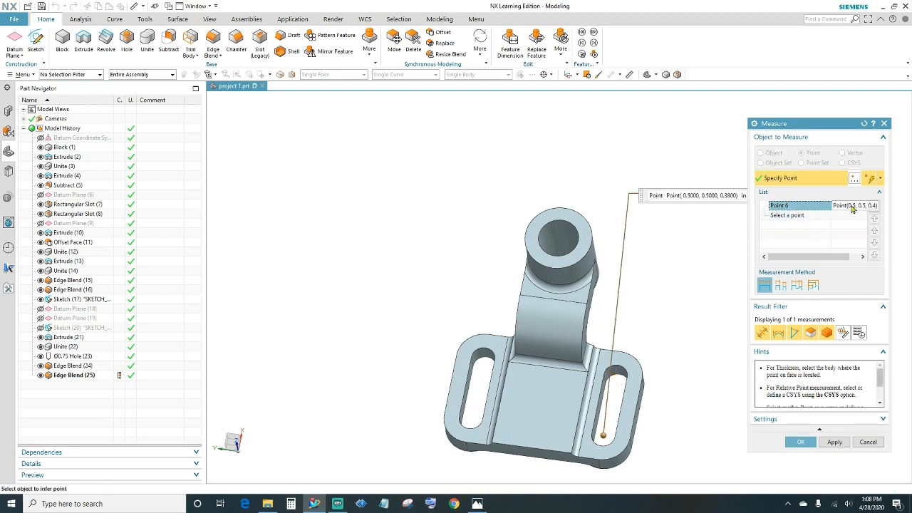
{"action": "left_click", "coordinate": [874, 206]}
{"action": "left_click", "coordinate": [884, 124]}
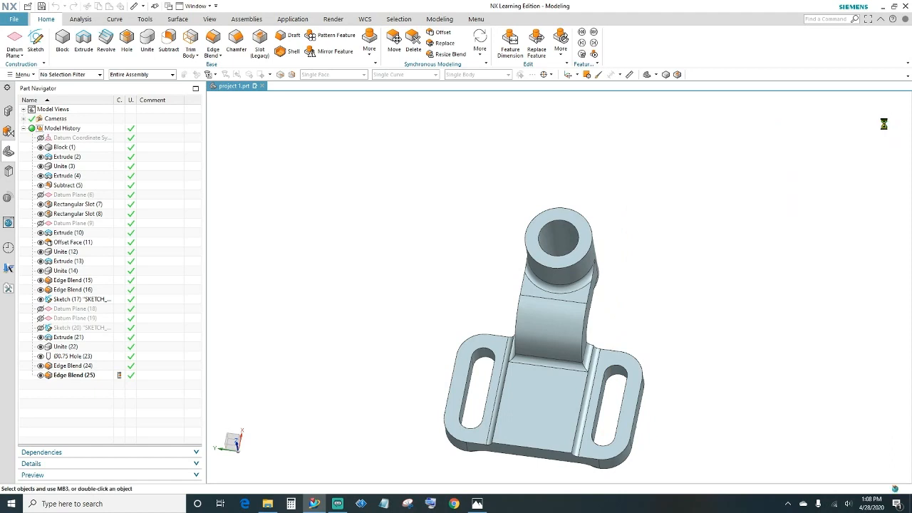
- Change the display color of the whole bracket body to Deep Pistachio
{"action": "middle_click_drag", "start_coordinate": [716, 387], "coordinate": [680, 378]}
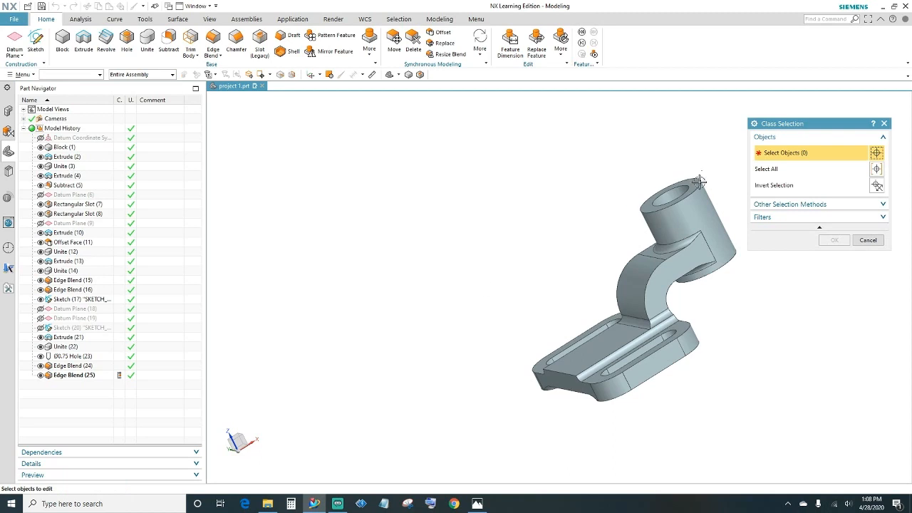
{"action": "left_click", "coordinate": [645, 288]}
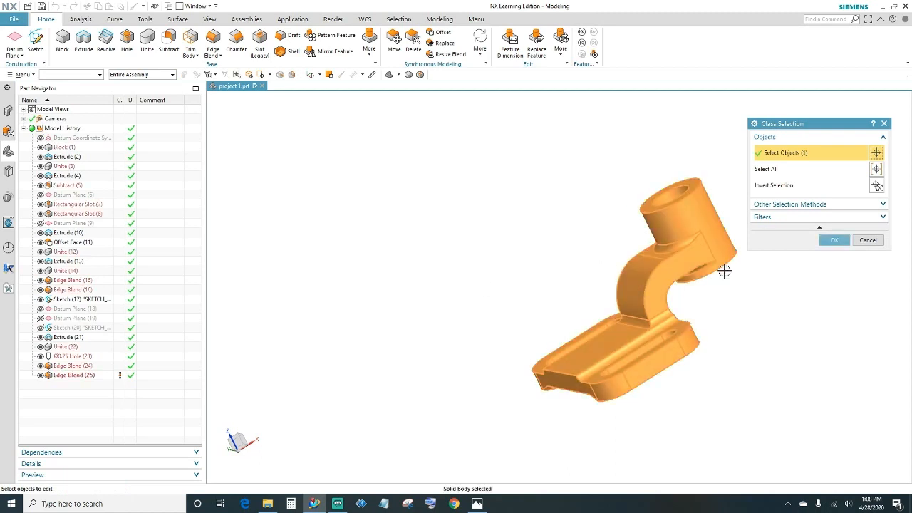
{"action": "left_click", "coordinate": [846, 240]}
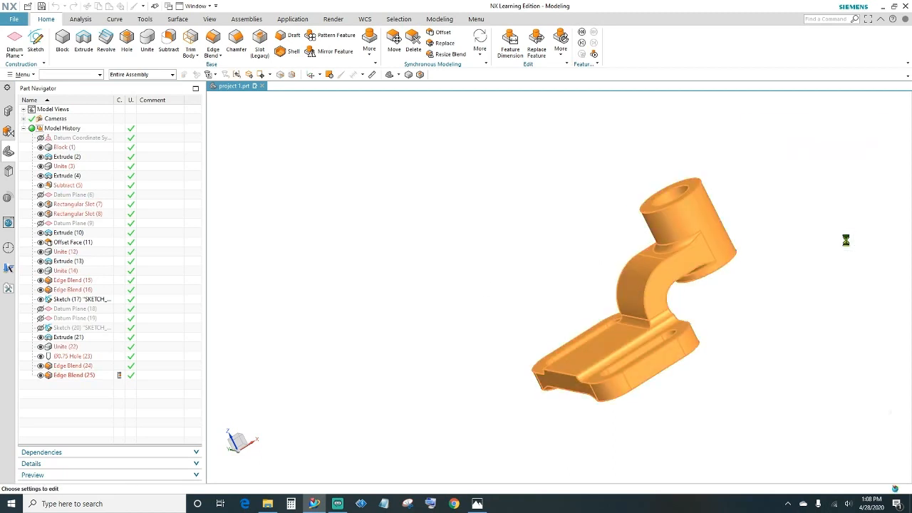
{"action": "left_click", "coordinate": [863, 180]}
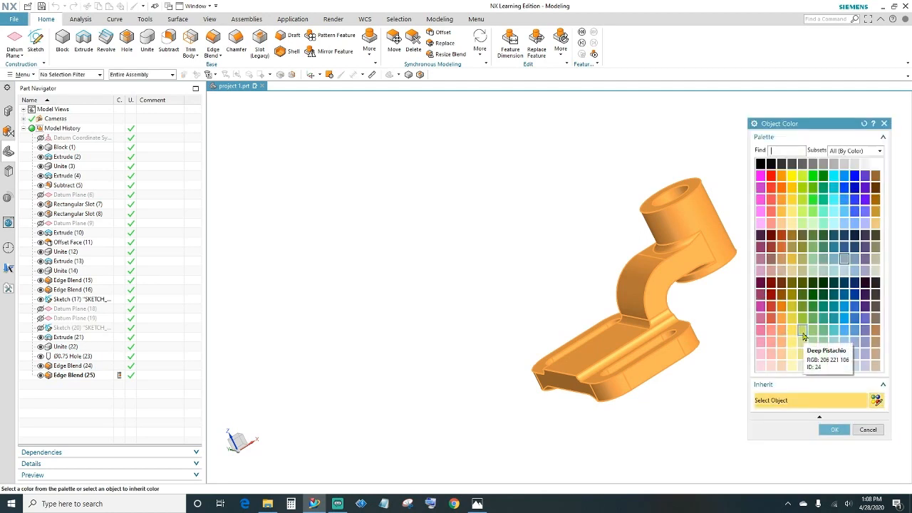
{"action": "left_click", "coordinate": [802, 333]}
{"action": "left_click", "coordinate": [835, 430]}
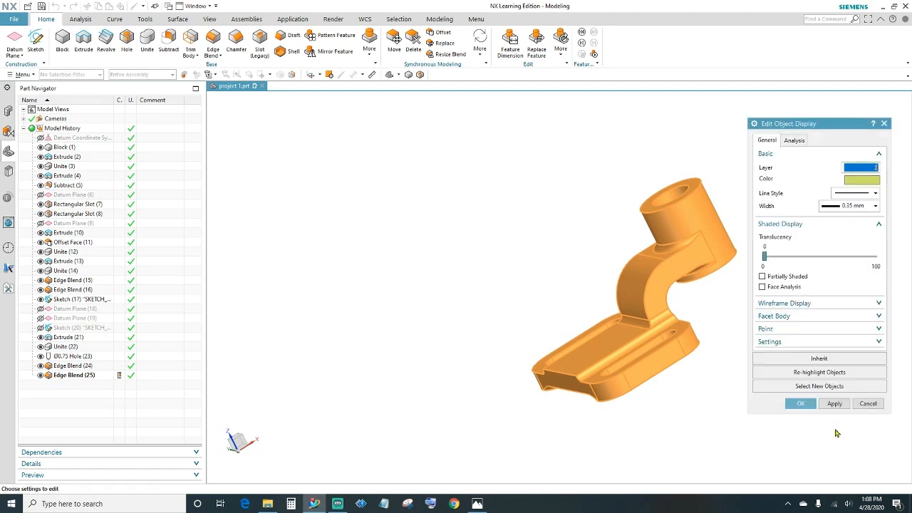
{"action": "left_click", "coordinate": [809, 407]}
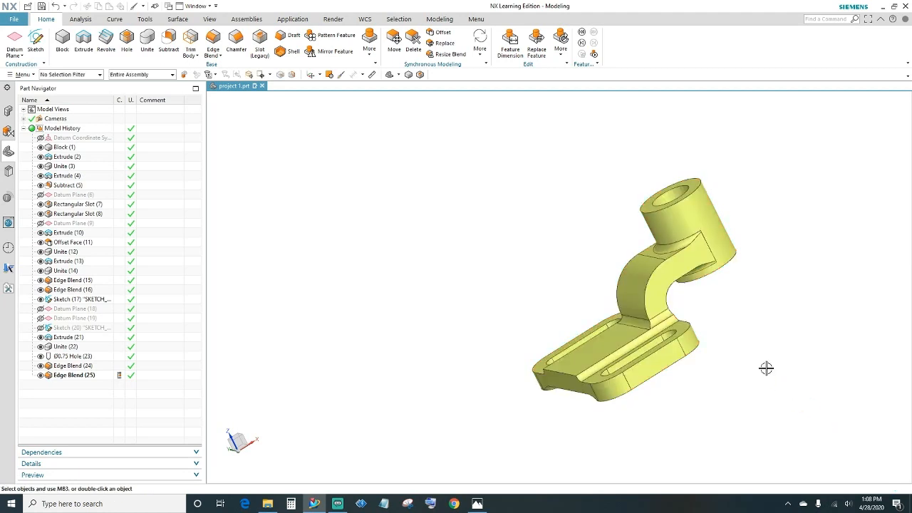
{"action": "middle_click_drag", "start_coordinate": [764, 366], "coordinate": [820, 364]}
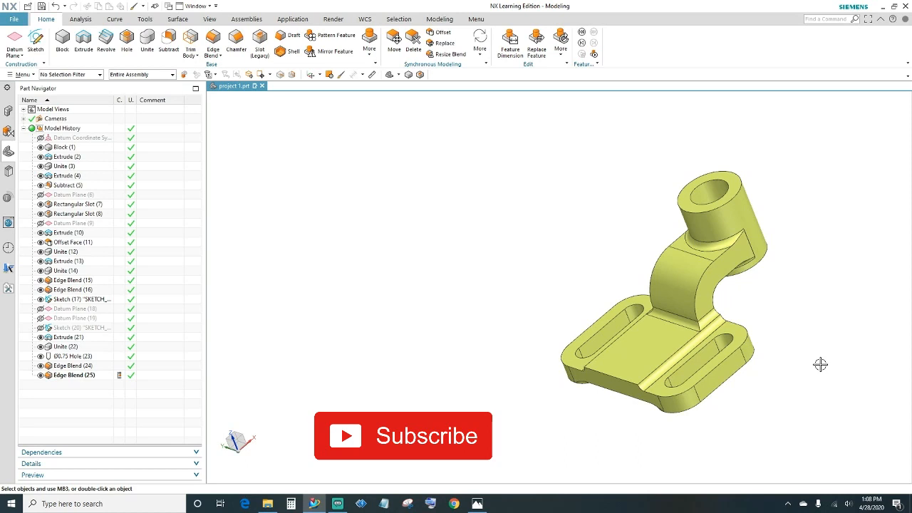